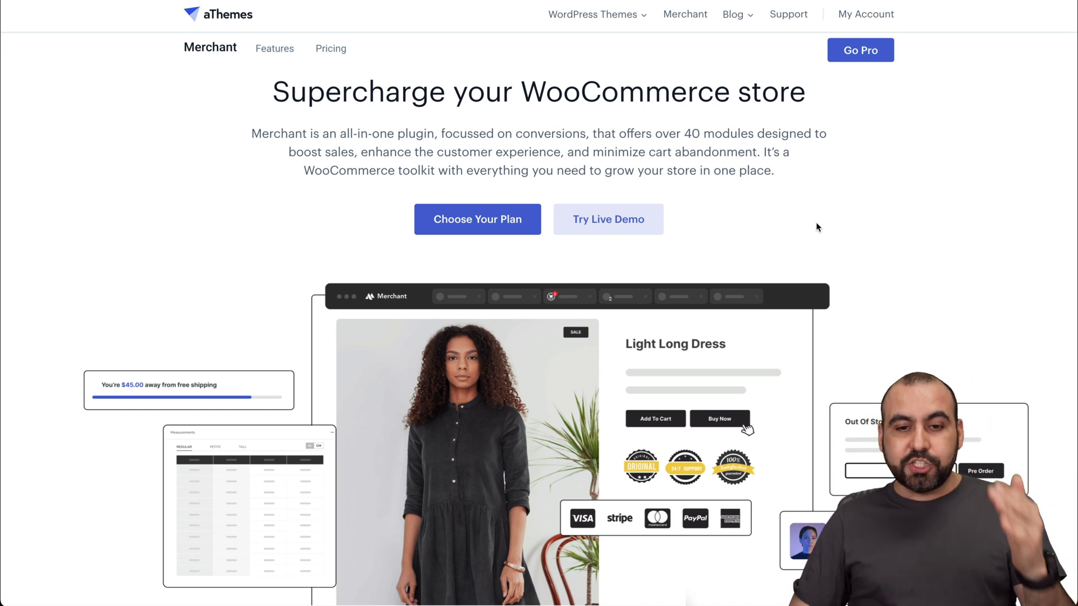
Scroll to Boost Revenue and view the Buy X Get Y, Volume Discounts, Spending Goal, Free Gifts and Pre-Orders modules
scroll(816, 227, "down", 15)
scroll(817, 227, "down", 10)
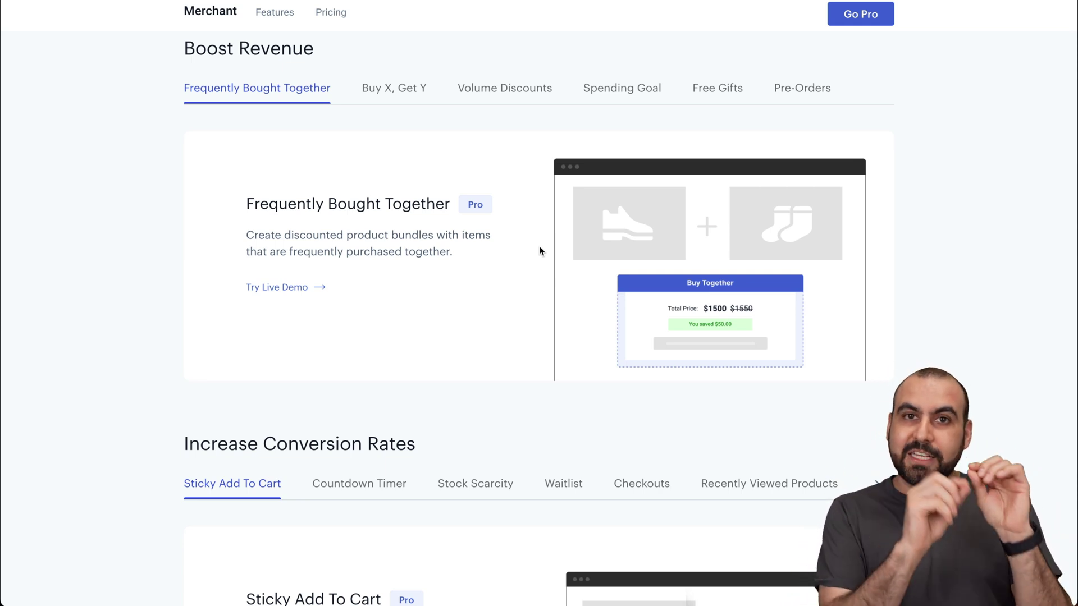
left_click(402, 103)
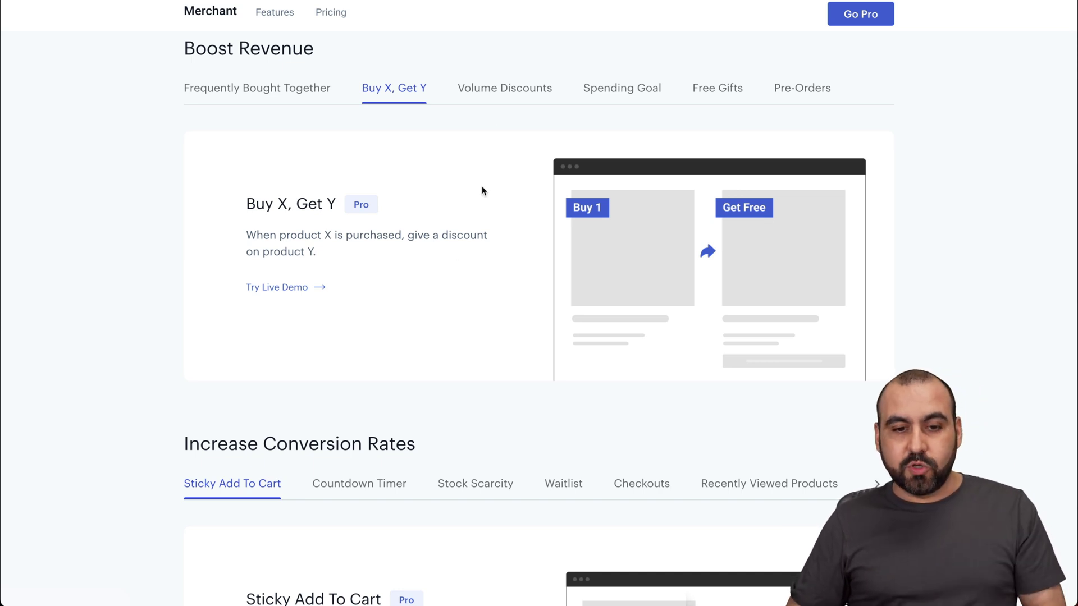
left_click(515, 102)
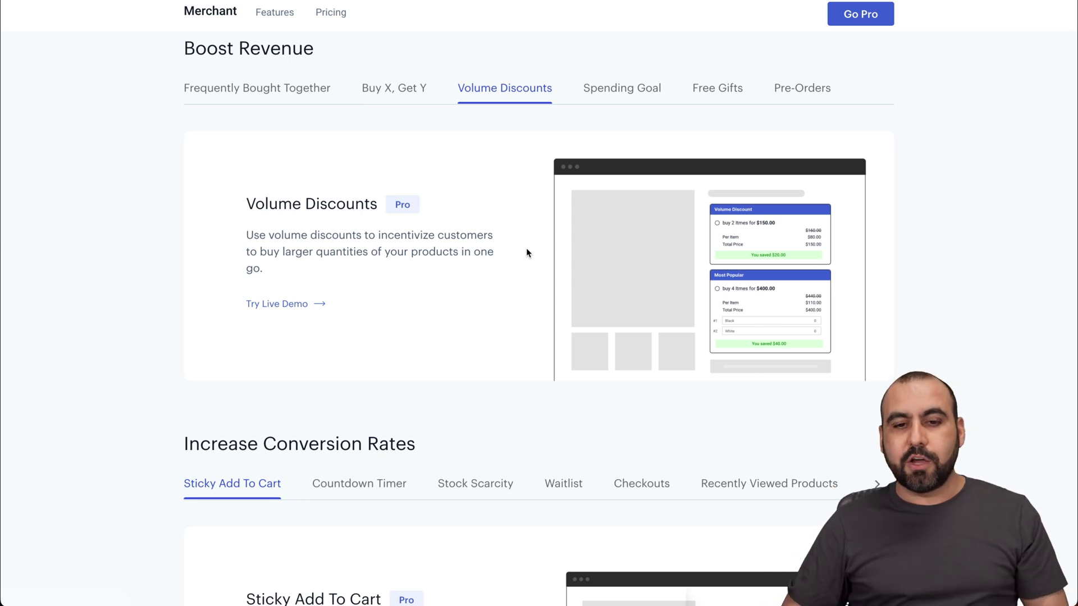
left_click(633, 90)
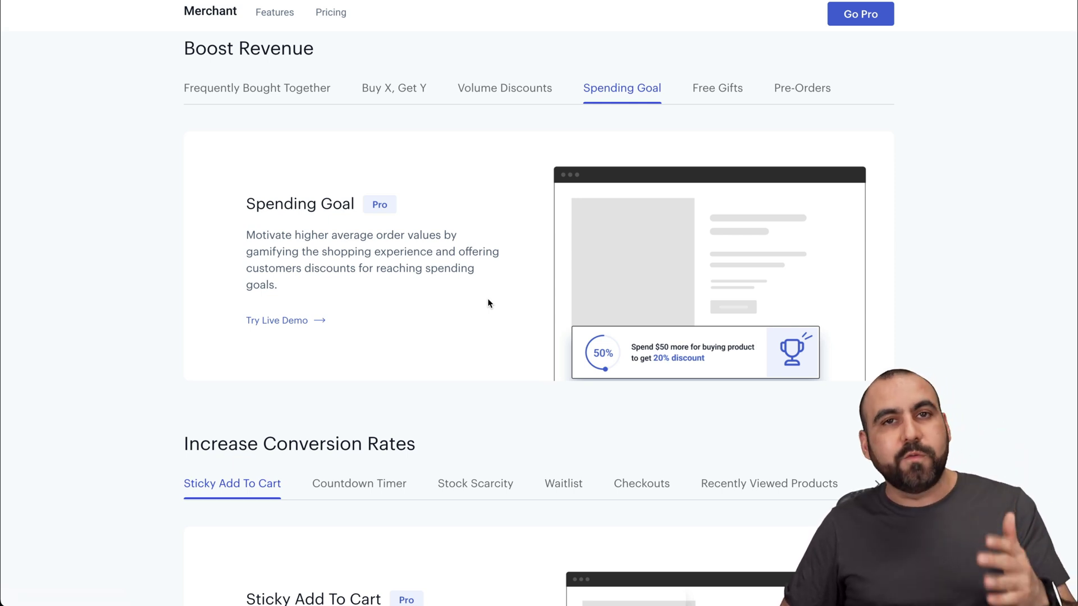
left_click(702, 87)
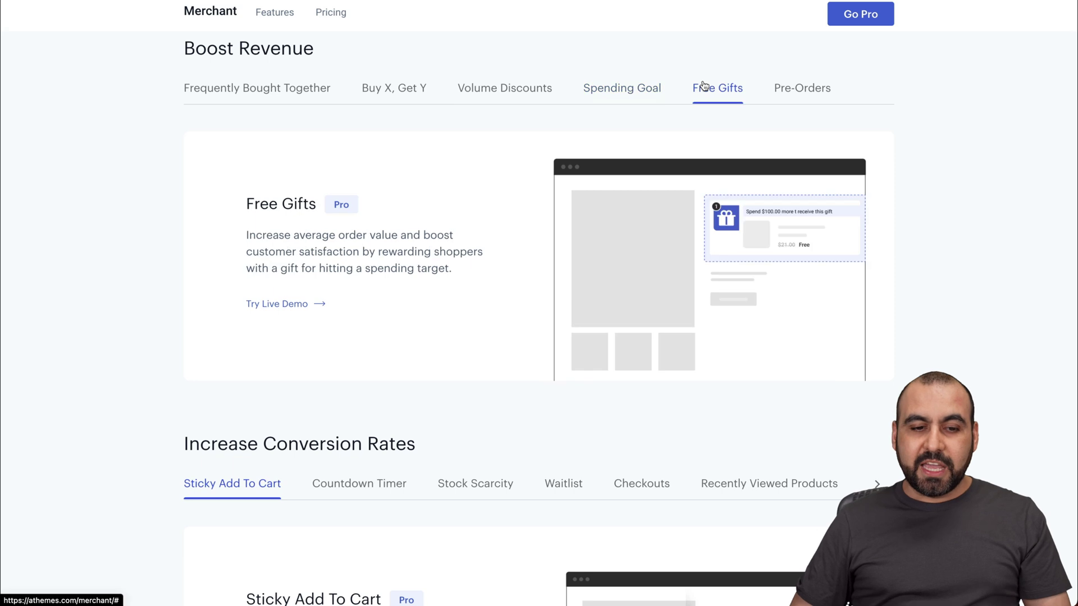
left_click(800, 88)
Scroll to Increase Conversion Rates and view the Countdown Timer, Stock Scarcity and Waitlist descriptions
scroll(536, 375, "down", 4)
scroll(534, 381, "down", 2)
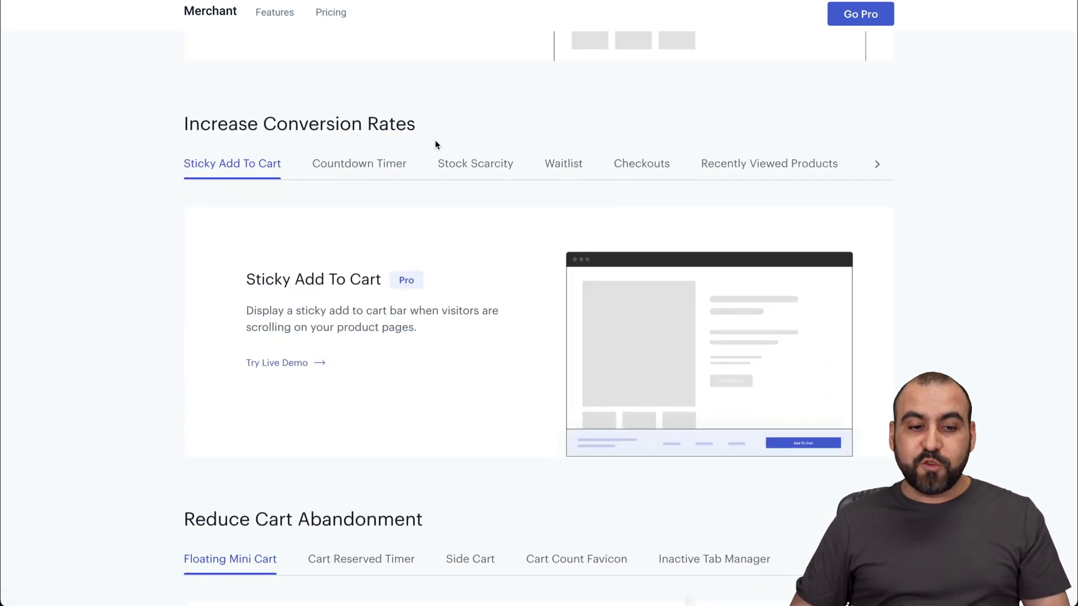
scroll(429, 272, "down", 2)
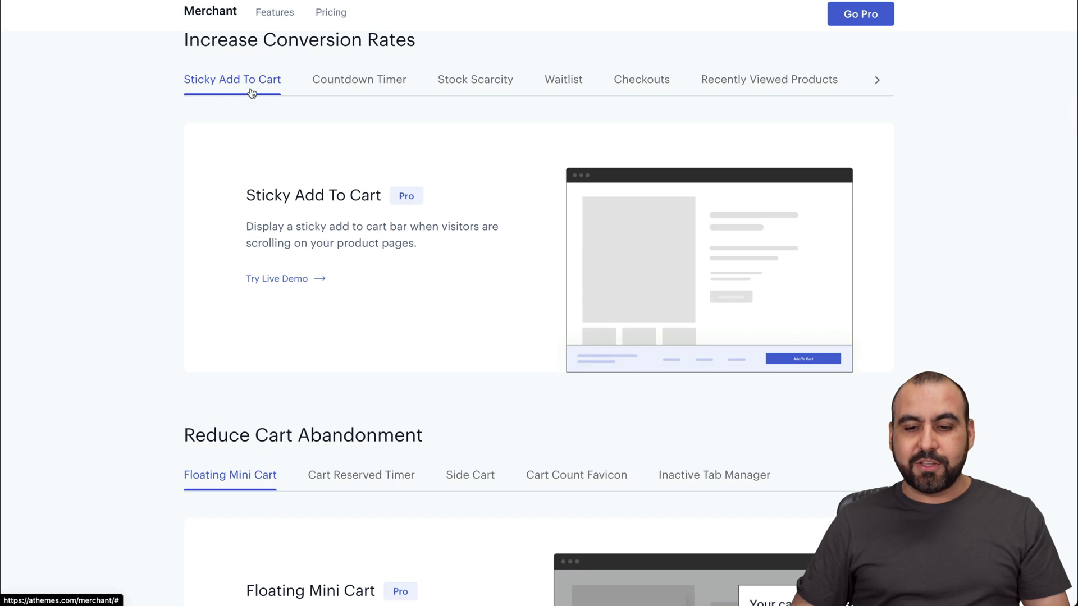
left_click(337, 93)
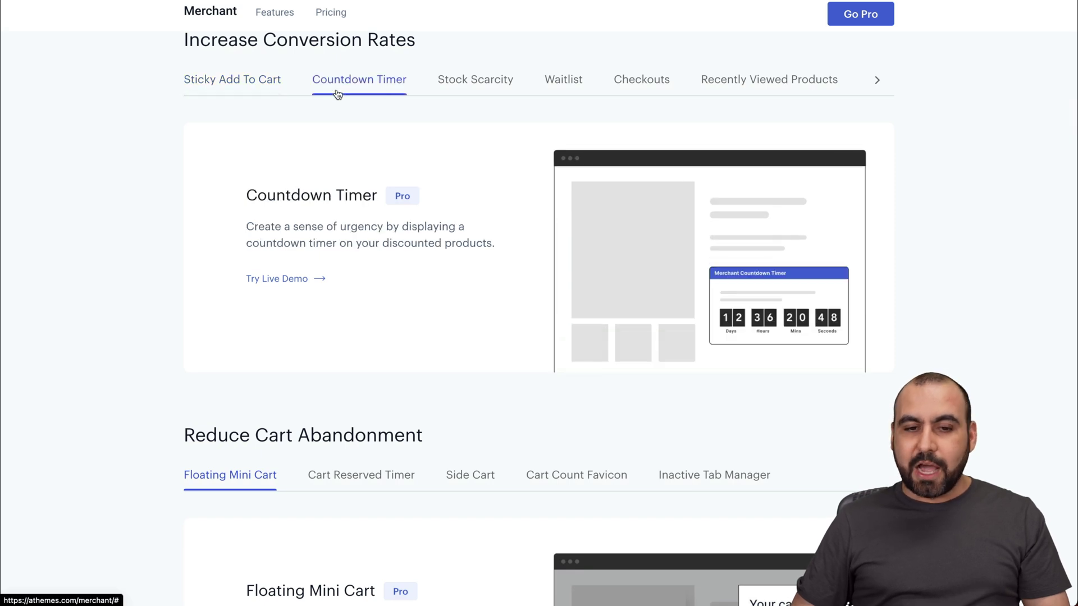
left_click(476, 85)
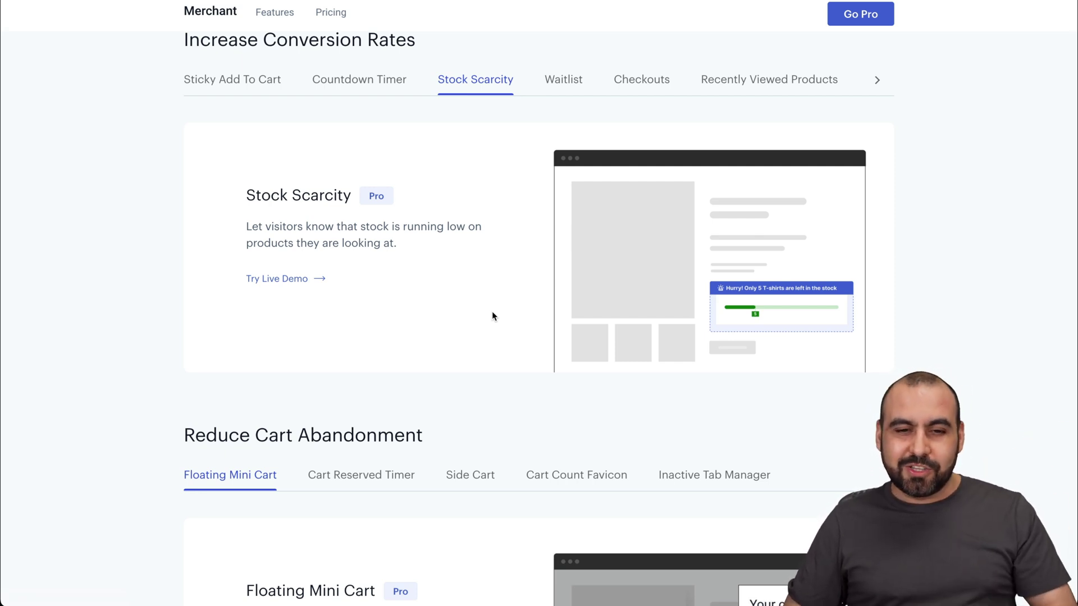
left_click(570, 82)
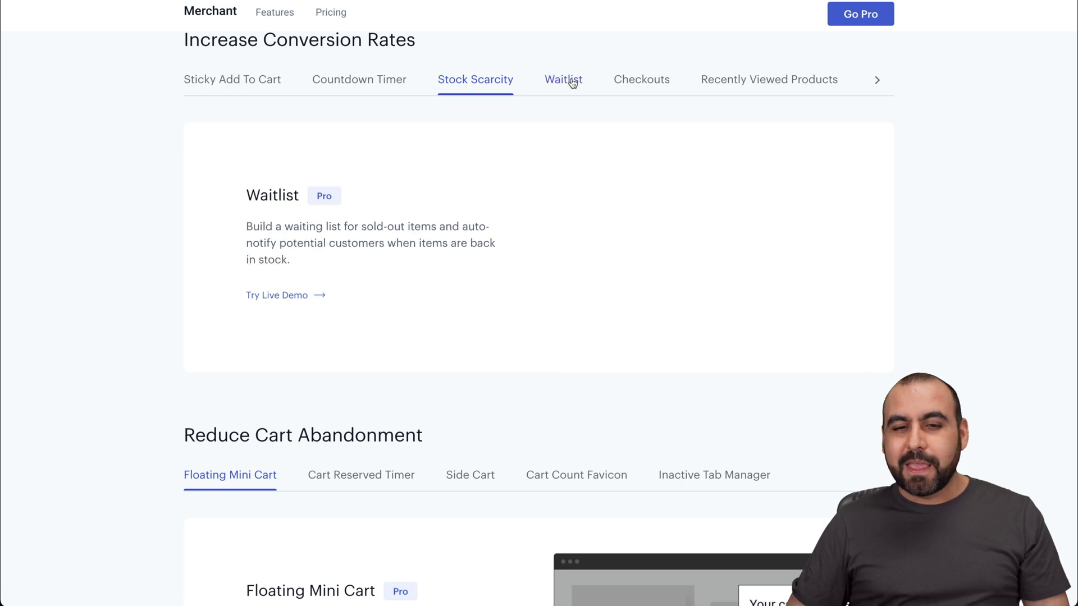
View the Checkouts, Recently Viewed Products, Advanced Reviews, Buy Now and Product Labels descriptions
left_click(634, 85)
left_click(769, 83)
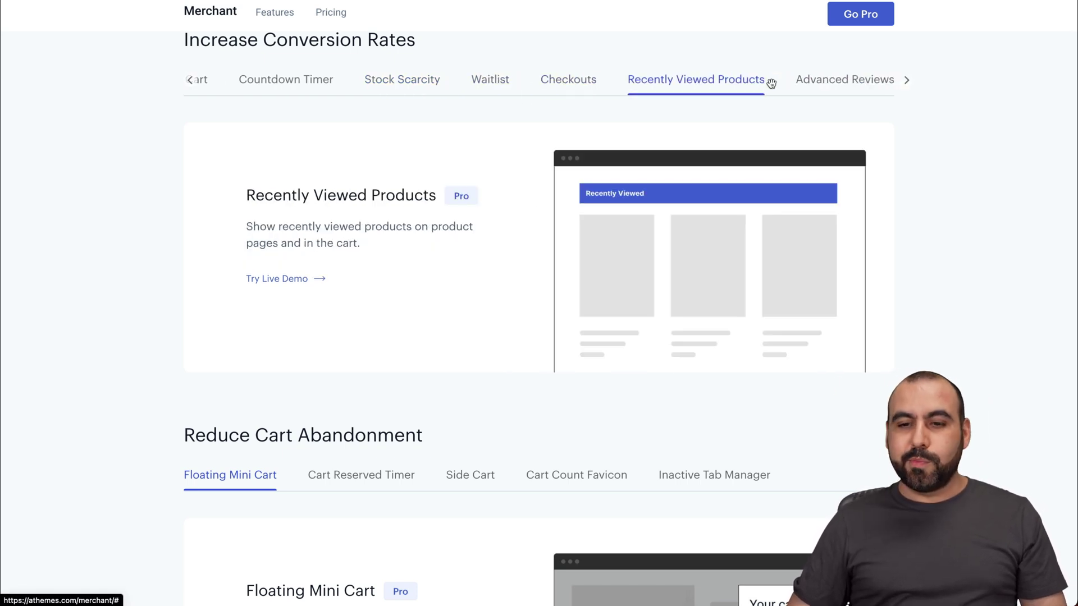
left_click(825, 93)
left_click(858, 86)
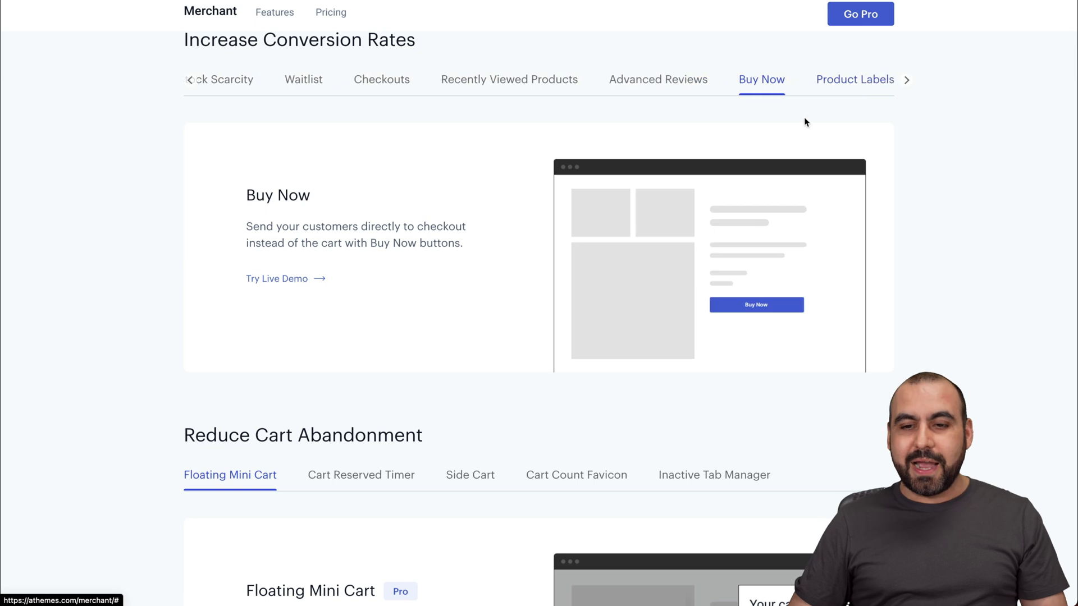
left_click(859, 83)
scroll(616, 377, "down", 5)
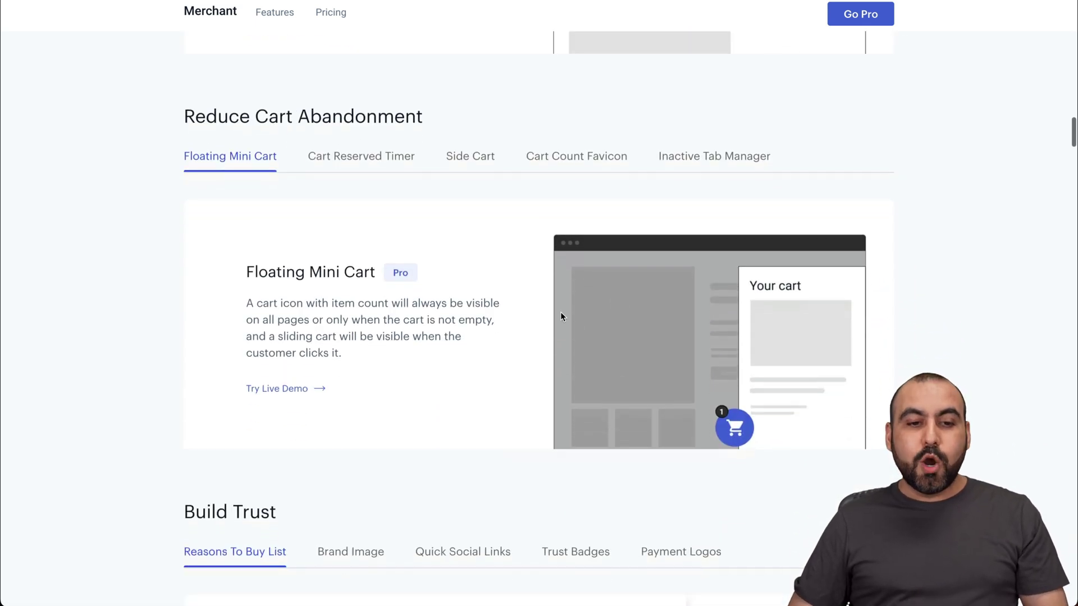
In Build Trust, view the Brand Image, Quick Social Links, Trust Badges and Payment Logos modules
scroll(415, 196, "down", 3)
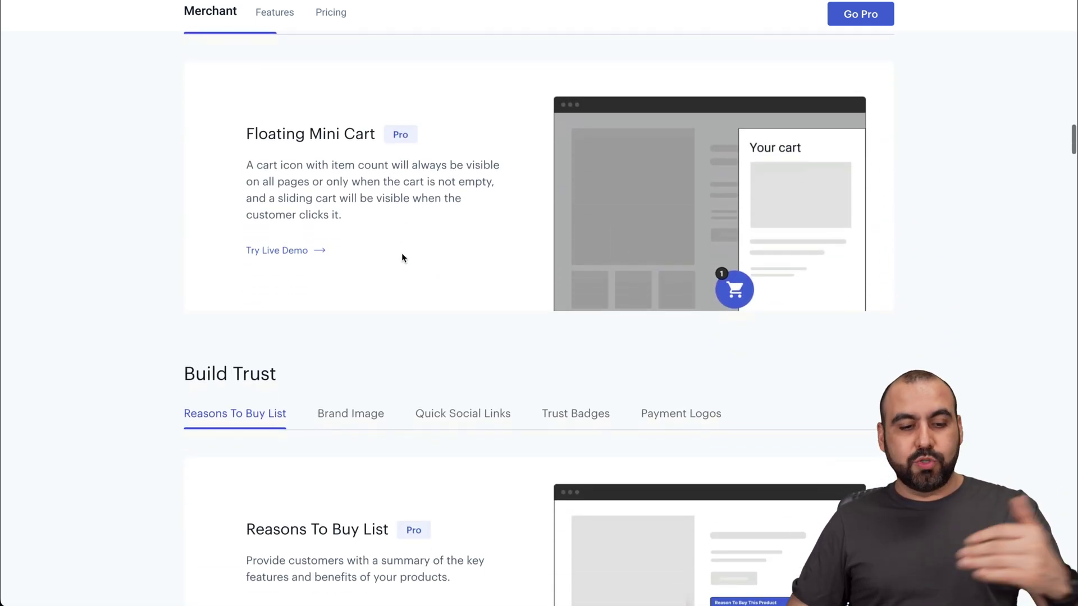
scroll(402, 253, "down", 6)
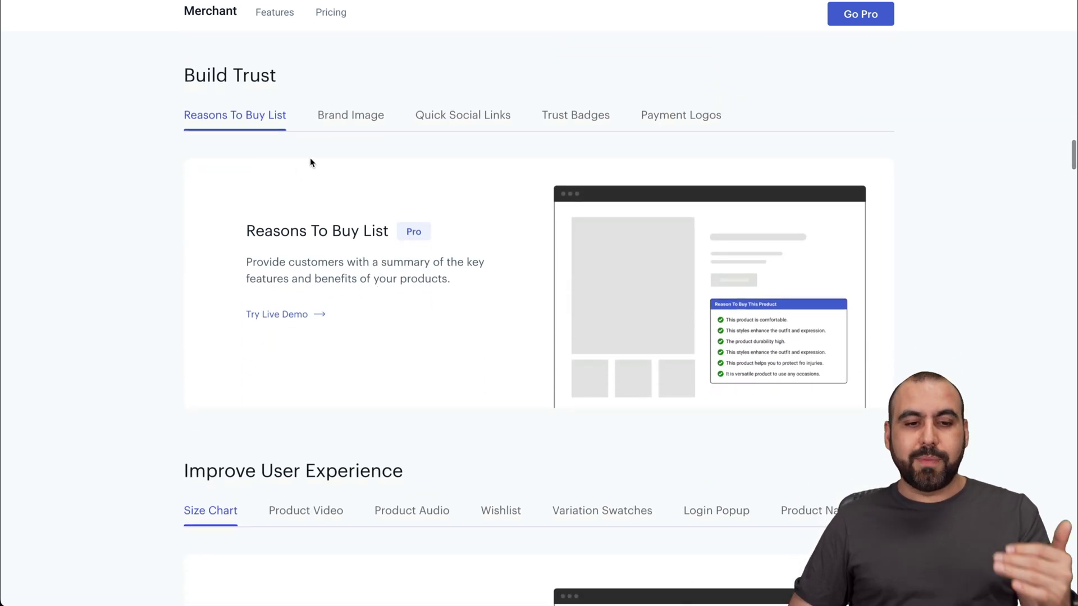
left_click(366, 116)
left_click(481, 117)
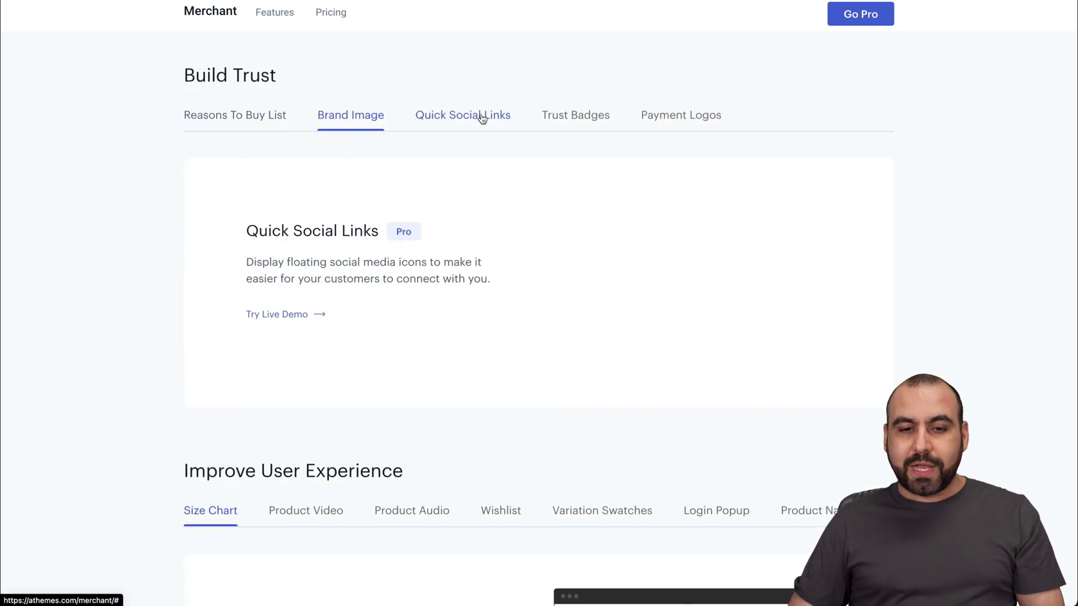
left_click(578, 115)
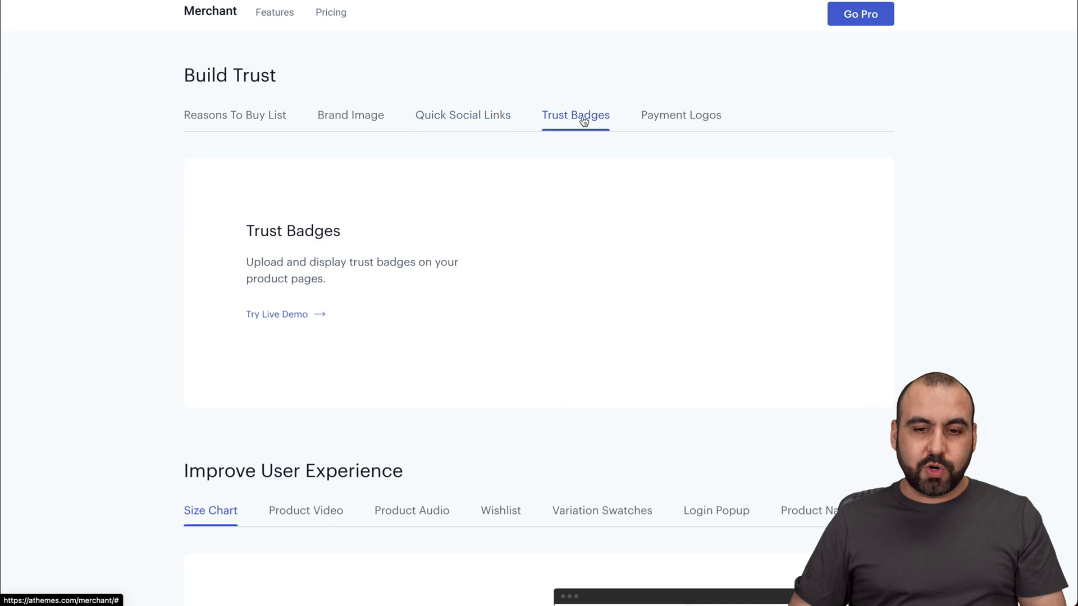
left_click(679, 122)
In Improve User Experience, view the Product Video, Product Audio, Wishlist and Variation Swatches modules
scroll(406, 186, "down", 6)
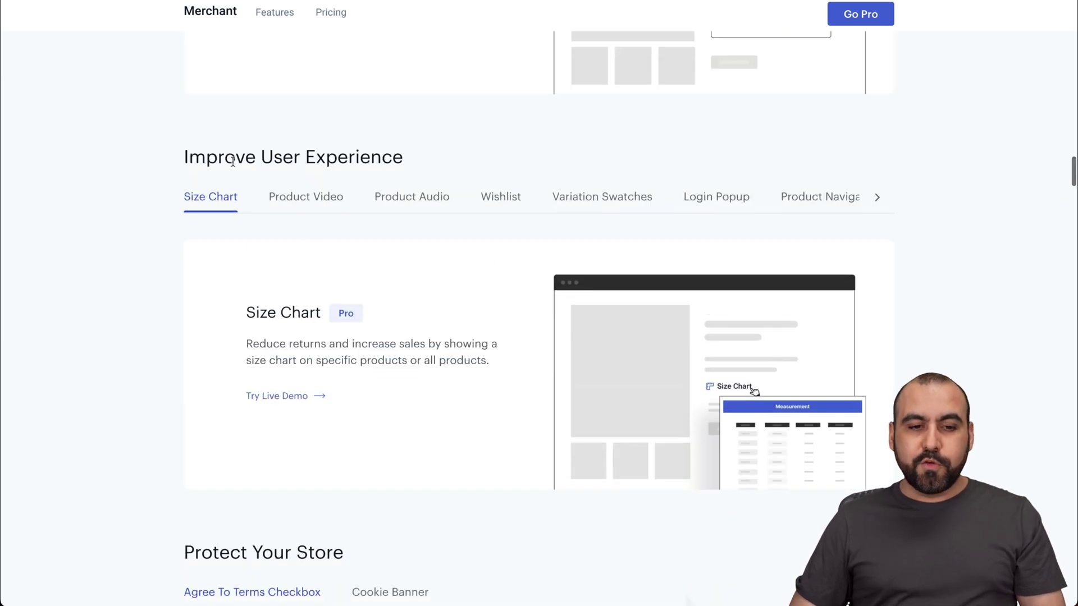
left_click(314, 166)
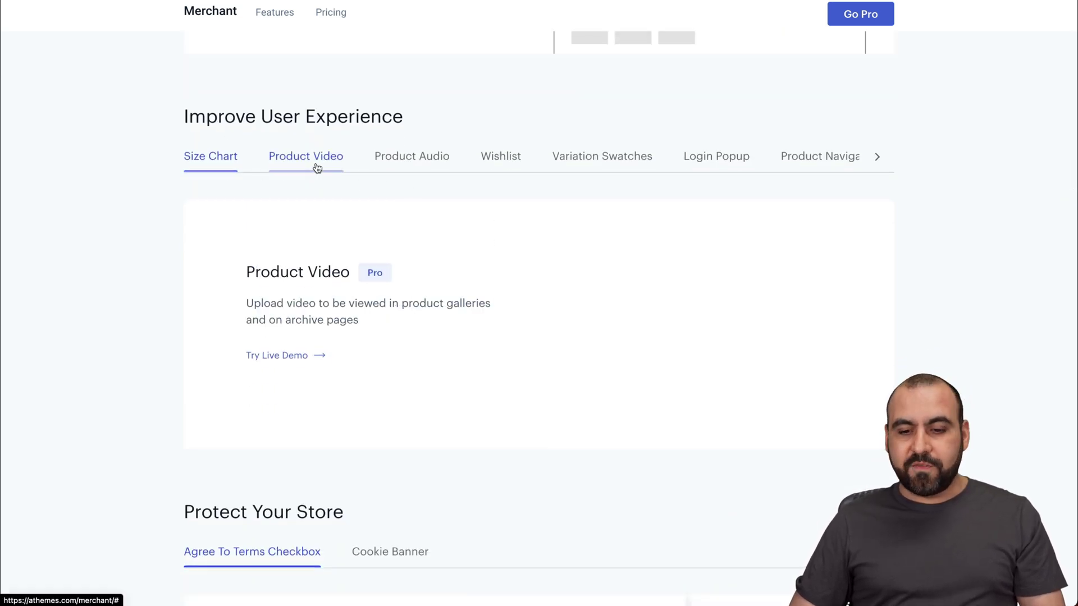
left_click(408, 167)
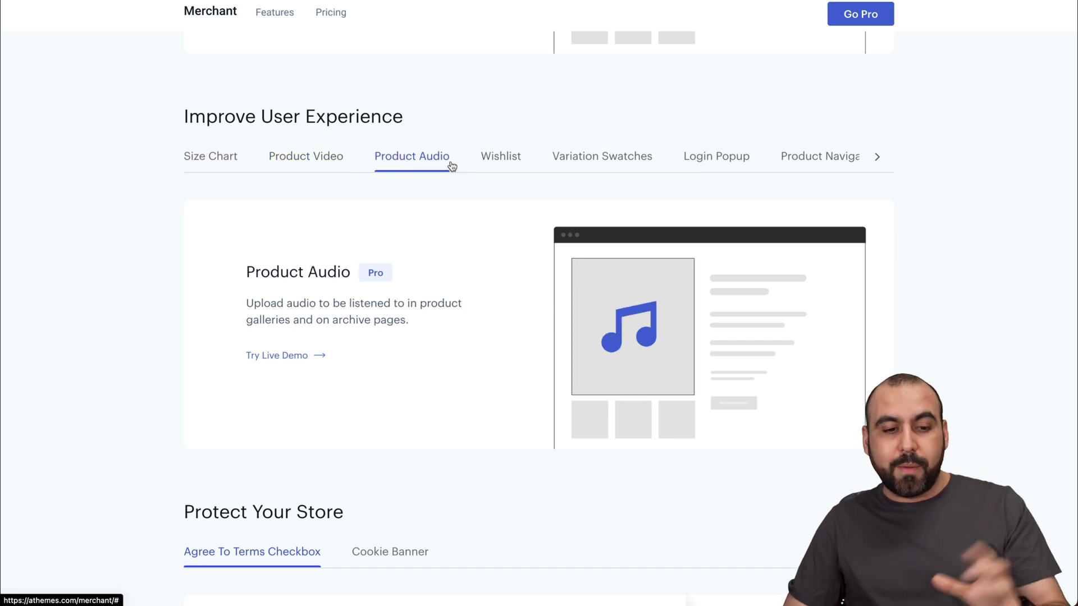
left_click(507, 166)
left_click(578, 163)
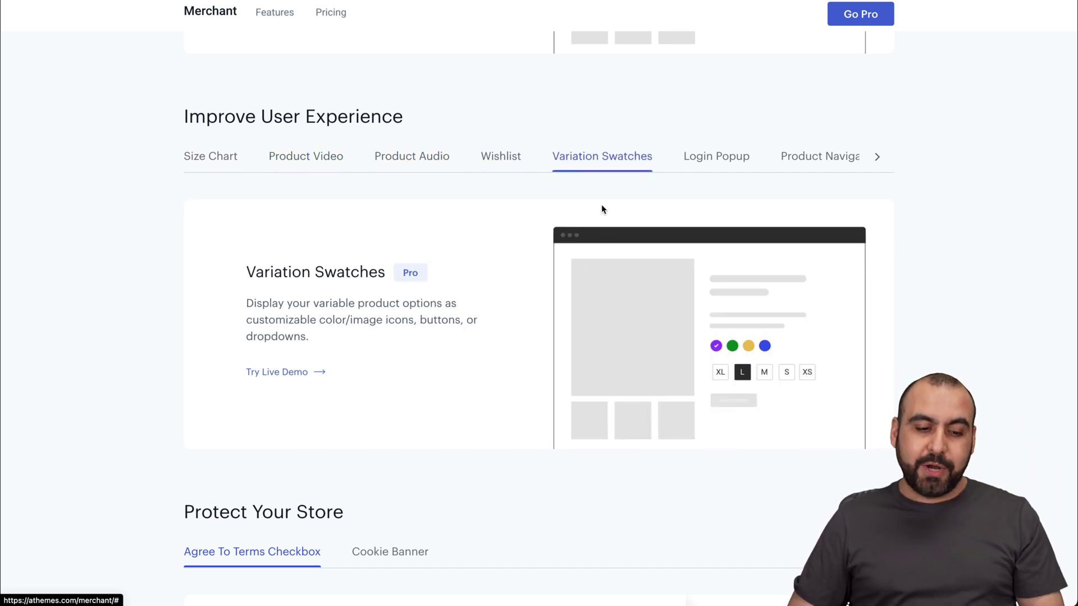
View the Cookie Banner module under Protect Your Store, then scroll back up
scroll(557, 320, "down", 2)
scroll(557, 320, "down", 3)
scroll(354, 265, "down", 3)
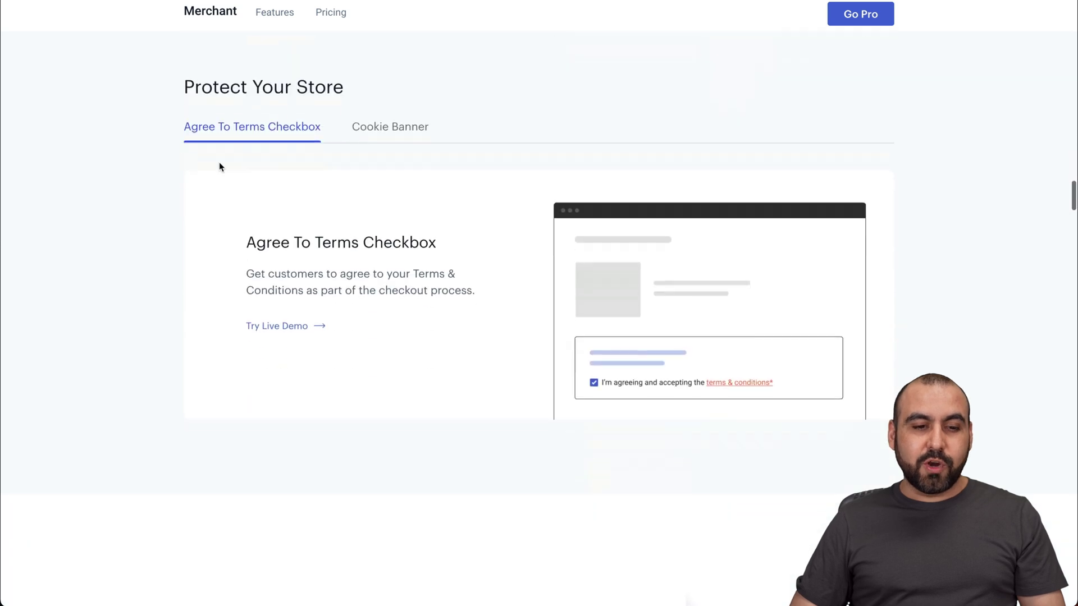
left_click(391, 133)
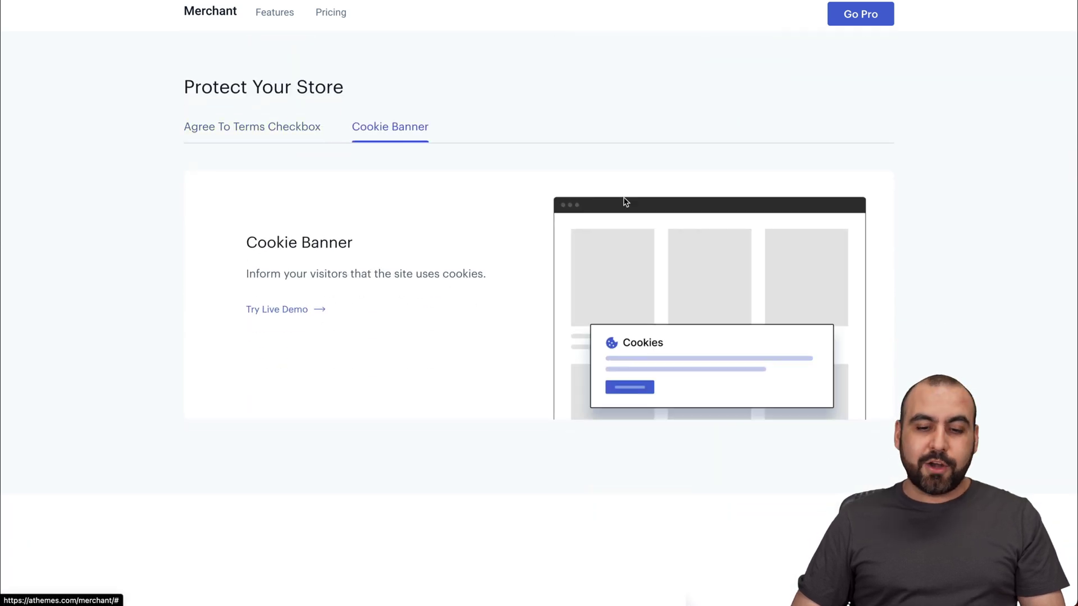
scroll(624, 201, "down", 5)
scroll(624, 201, "up", 20)
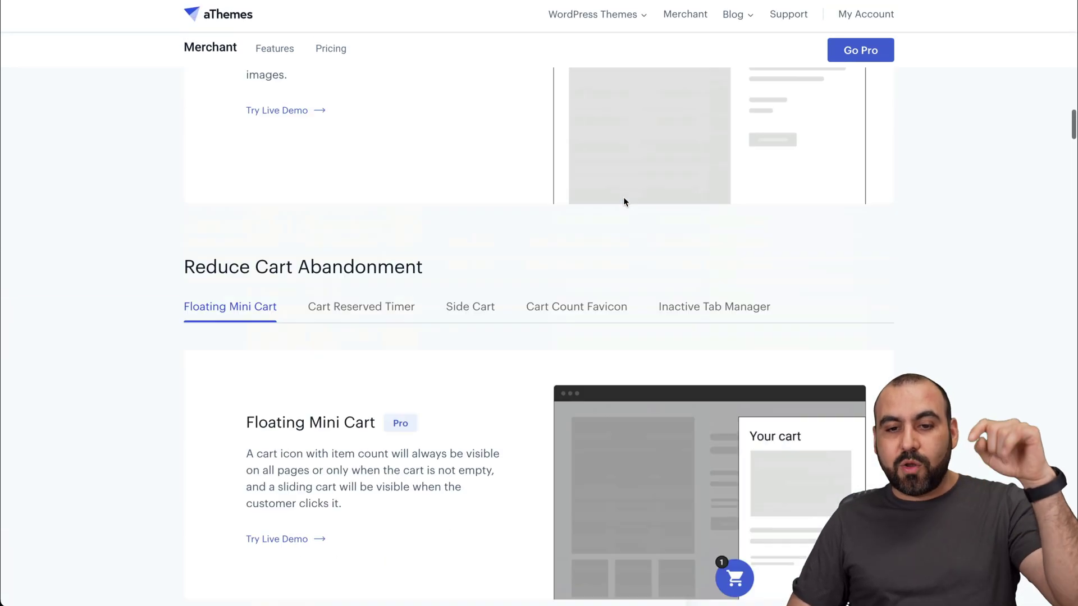
Go from the Merchant demo to the demo store's home shop page listing all 8 products
scroll(624, 201, "up", 10)
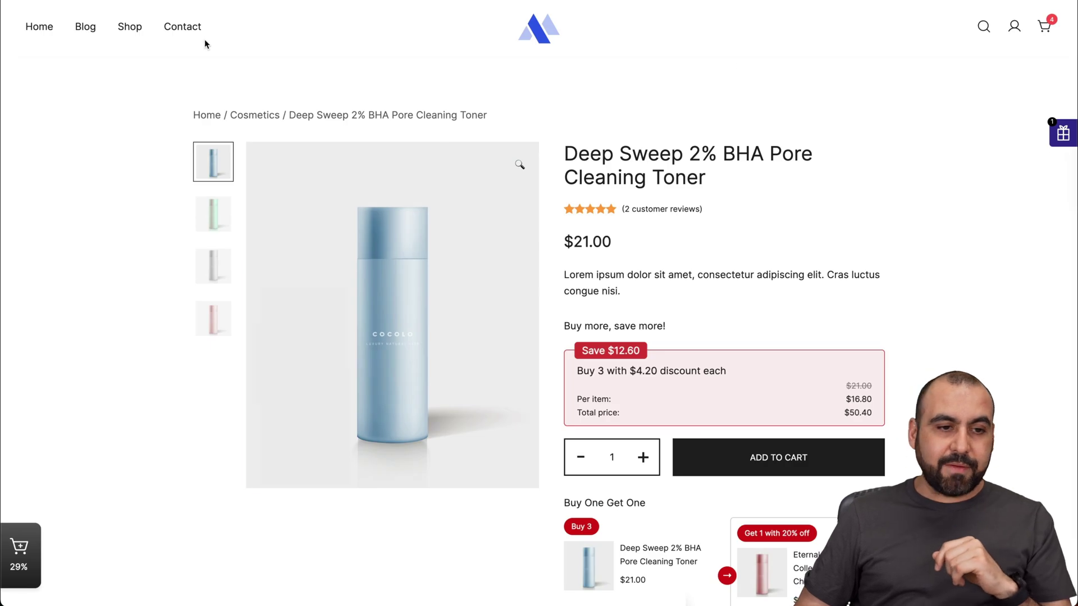
left_click(40, 27)
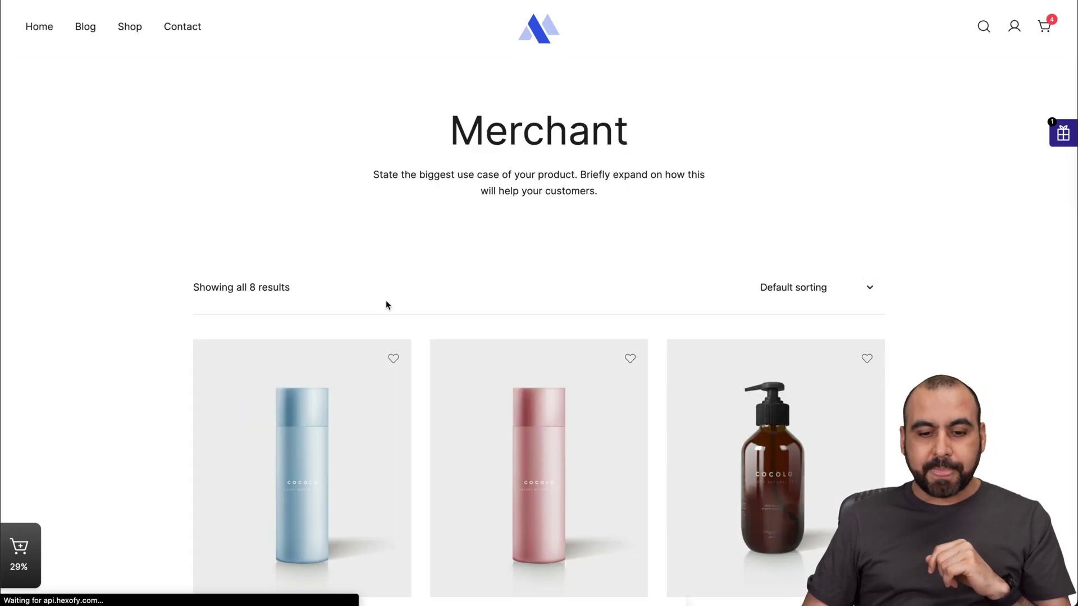
Browse the shop grid and open the Deep Sweep 2% BHA Pore Cleaning Toner product page
scroll(385, 303, "down", 8)
scroll(426, 308, "down", 8)
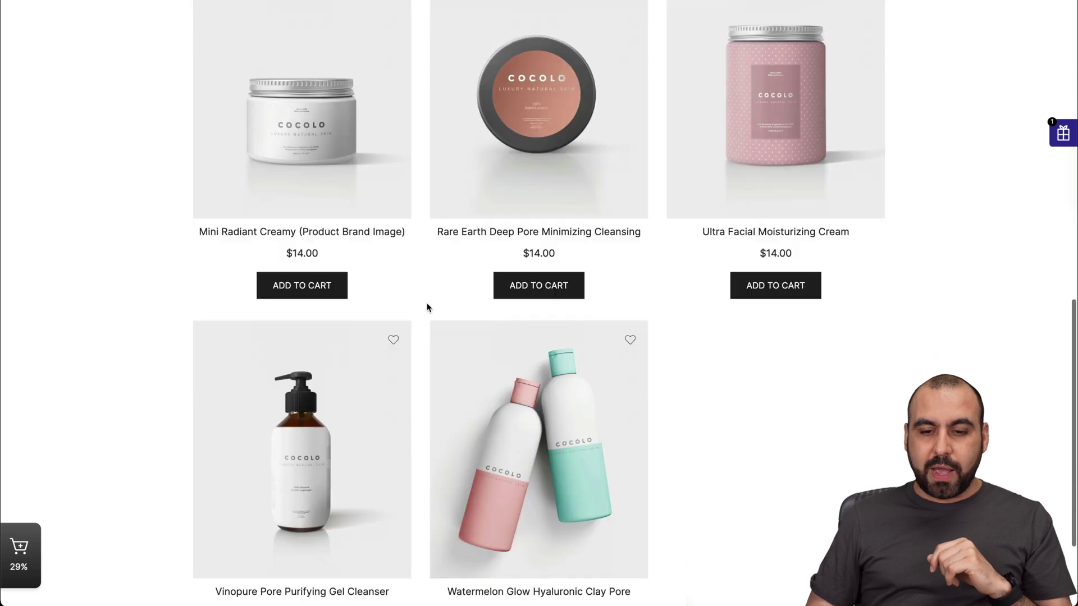
scroll(427, 308, "up", 7)
scroll(427, 307, "up", 8)
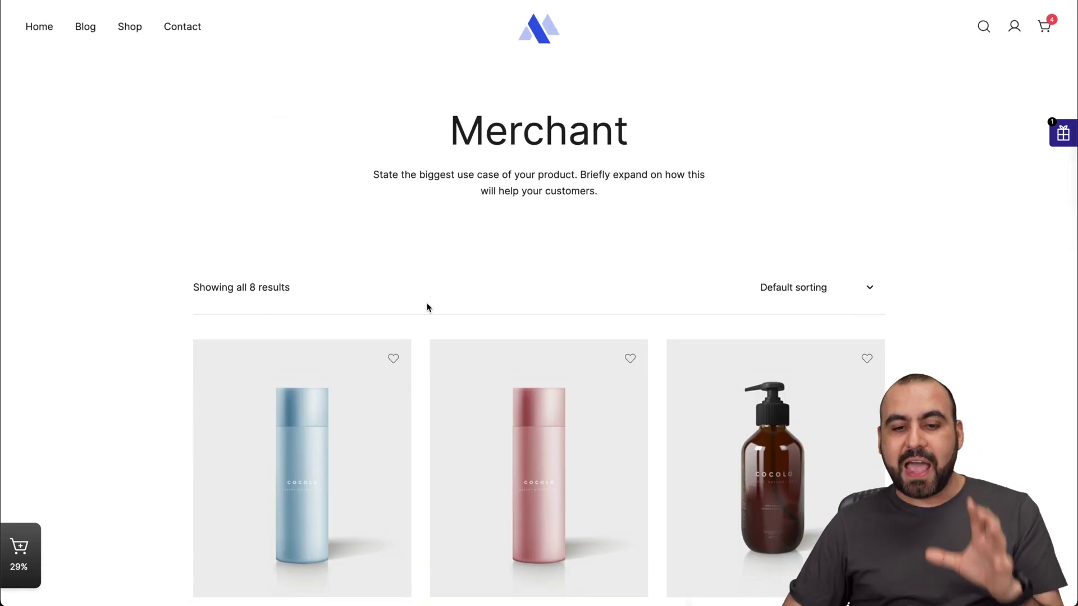
scroll(429, 306, "down", 6)
scroll(563, 220, "up", 3)
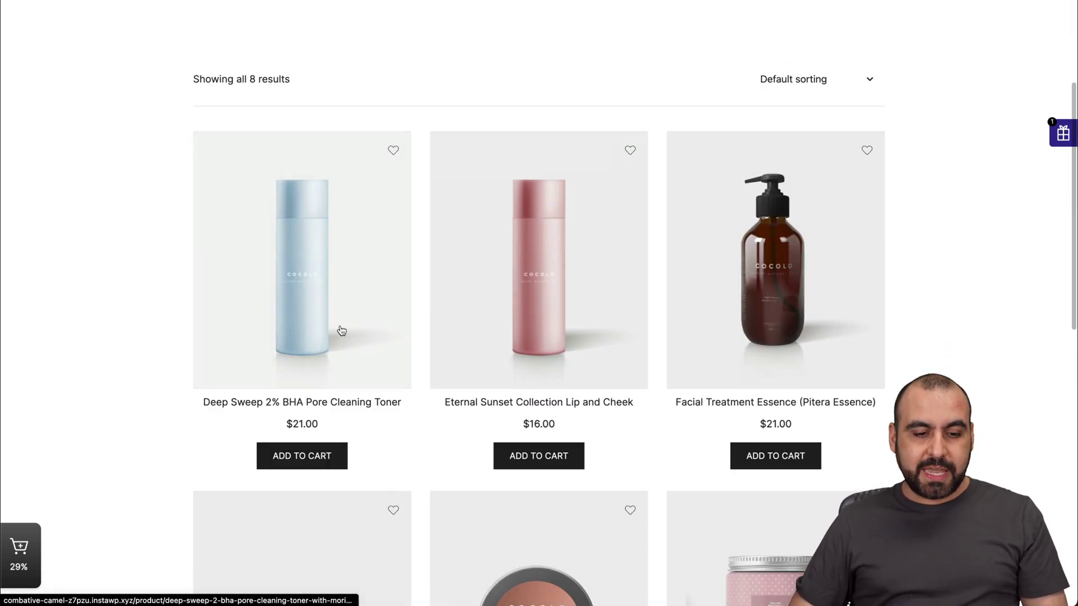
left_click(274, 290)
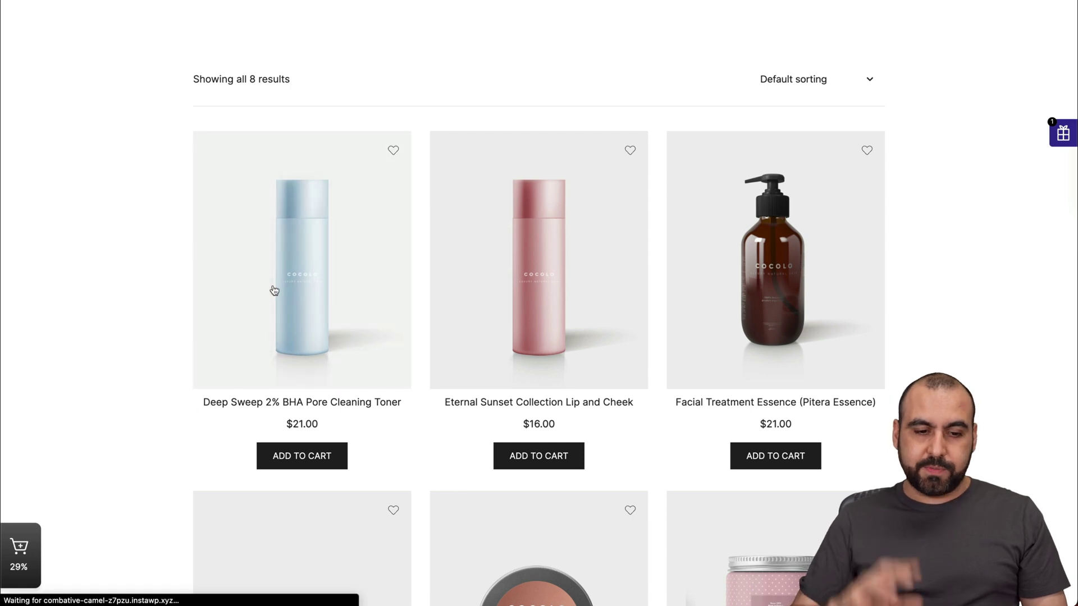
Review the toner's volume discount and Buy One Get One offers and add it to the wishlist
scroll(543, 433, "down", 2)
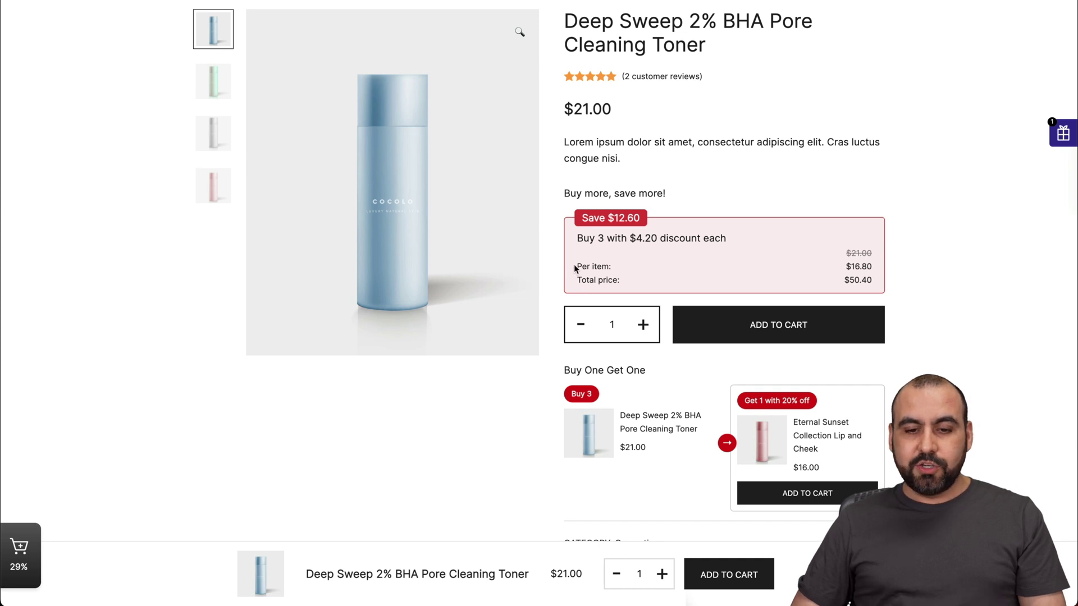
scroll(815, 315, "down", 4)
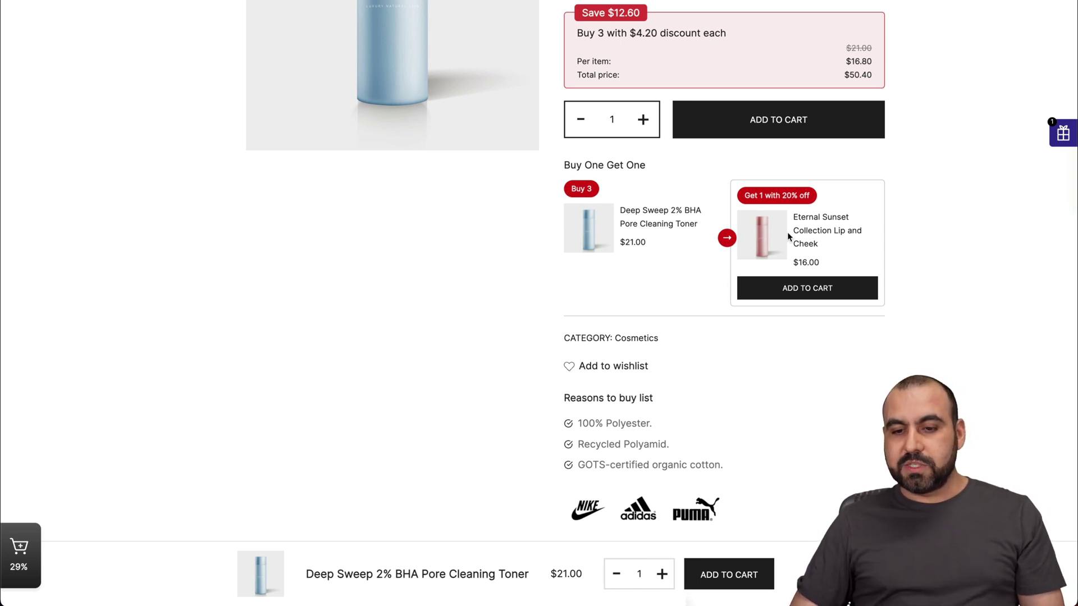
left_click(656, 368)
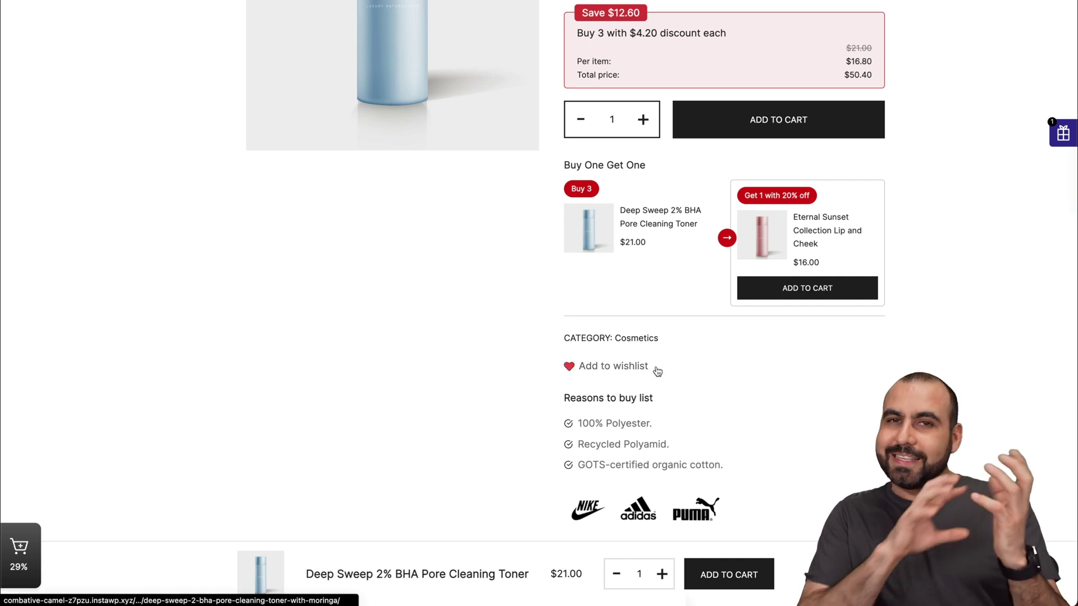
scroll(657, 371, "down", 3)
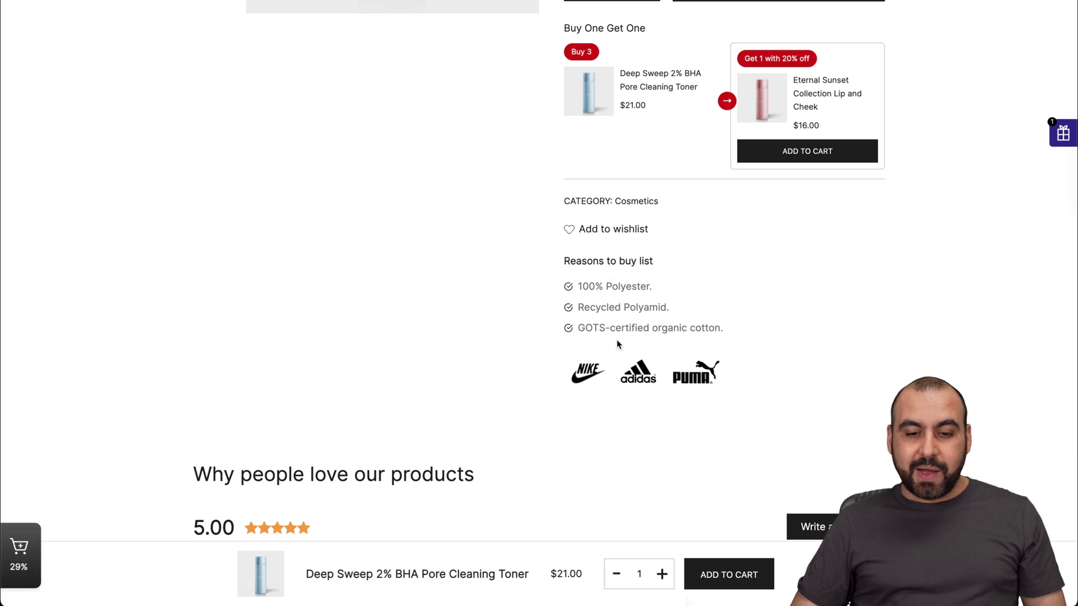
scroll(616, 339, "down", 4)
scroll(534, 205, "down", 14)
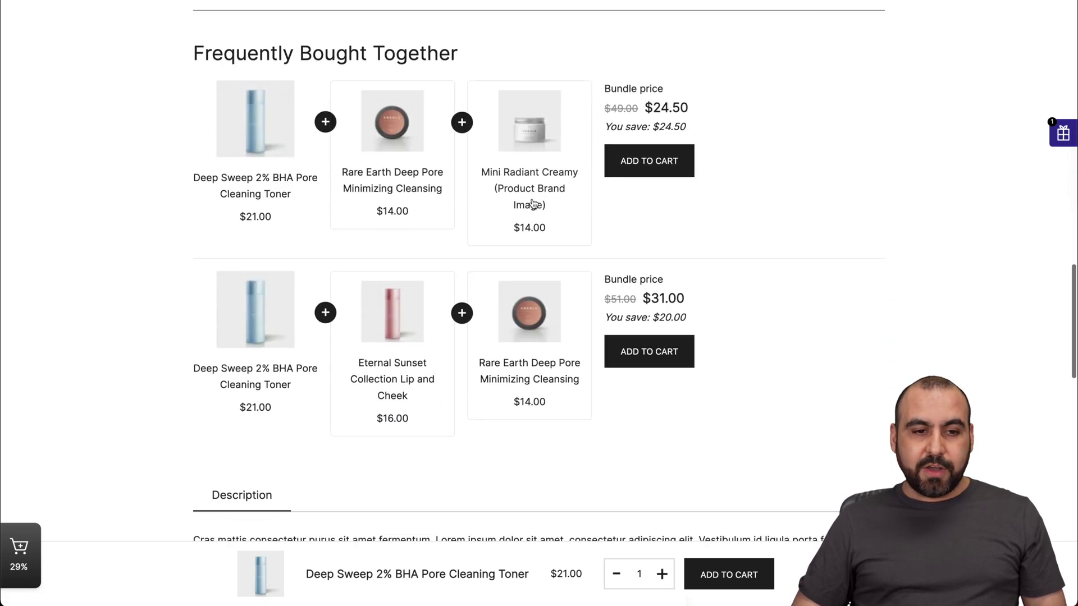
Highlight the Frequently Bought Together heading and scroll through the bundle and related products
left_click_drag(196, 48, 493, 52)
left_click(503, 55)
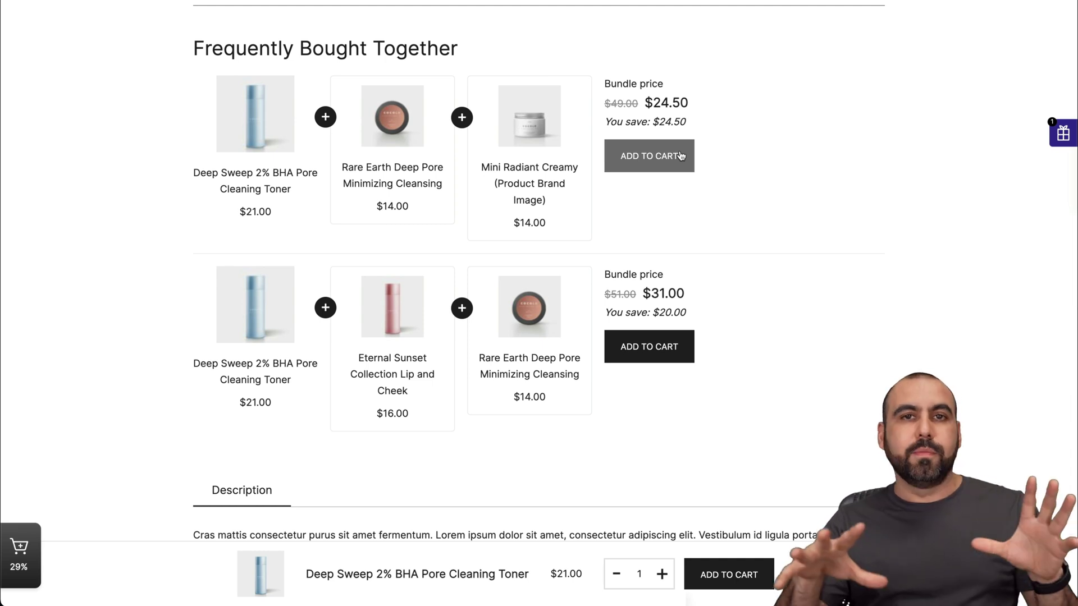
scroll(680, 155, "down", 12)
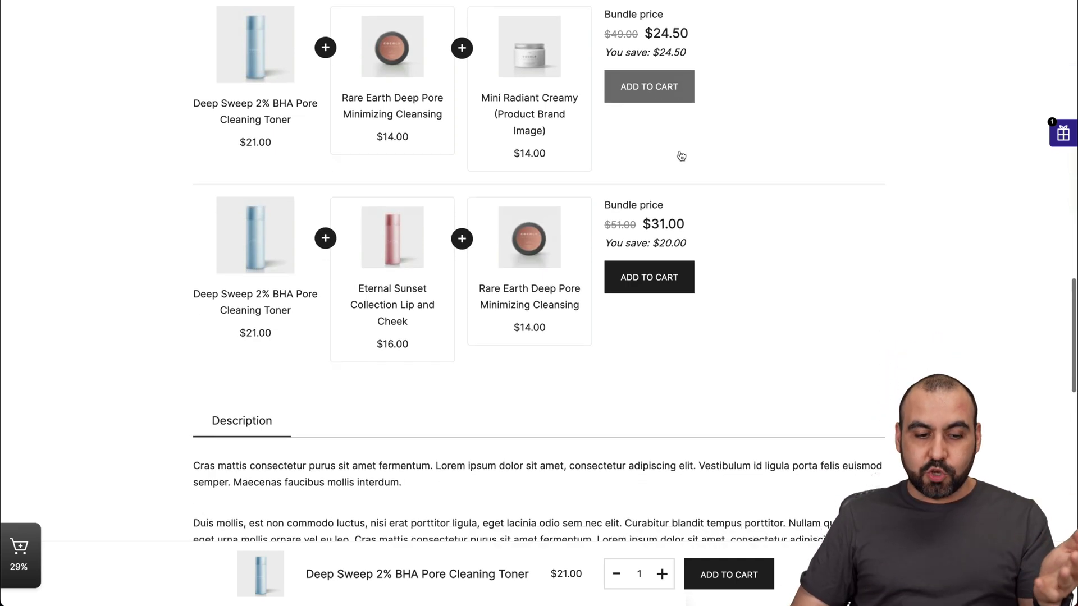
scroll(681, 156, "down", 3)
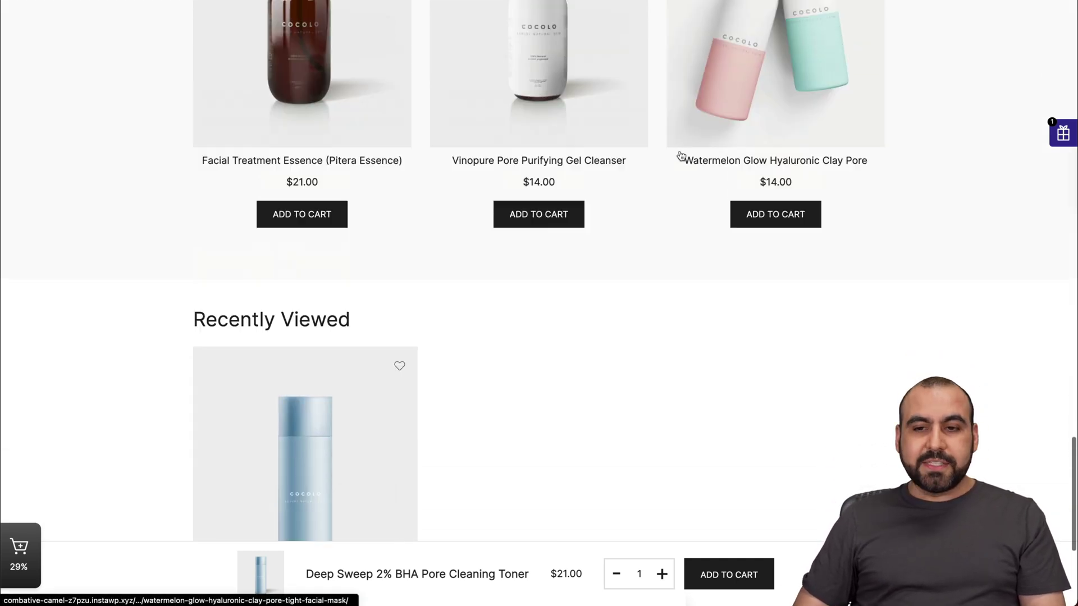
scroll(681, 157, "up", 15)
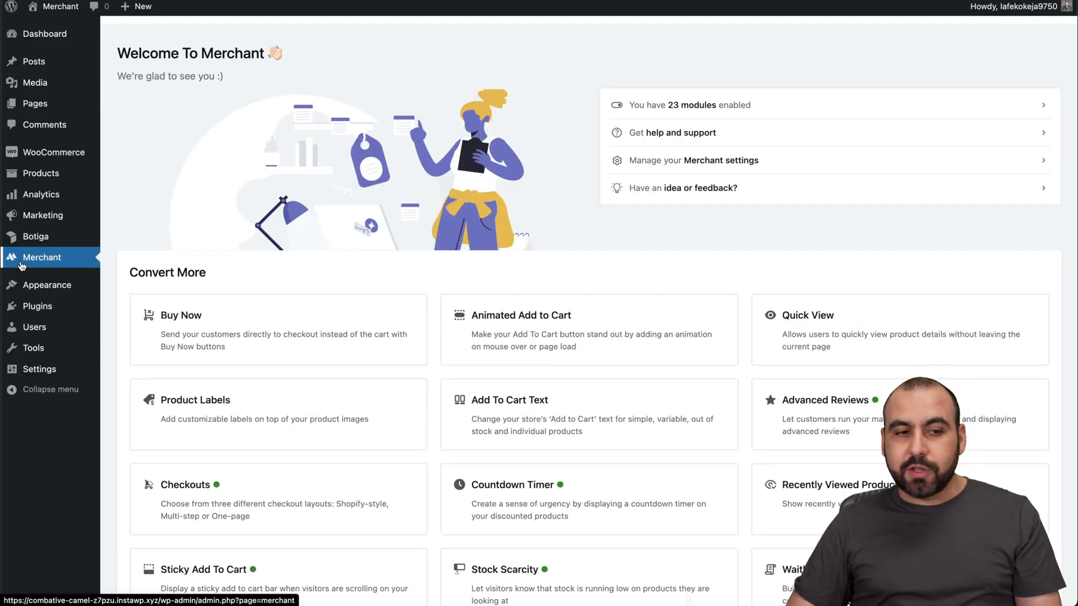
Scroll the Merchant dashboard to Convert More and open the Animated Add to Cart card
scroll(407, 219, "down", 3)
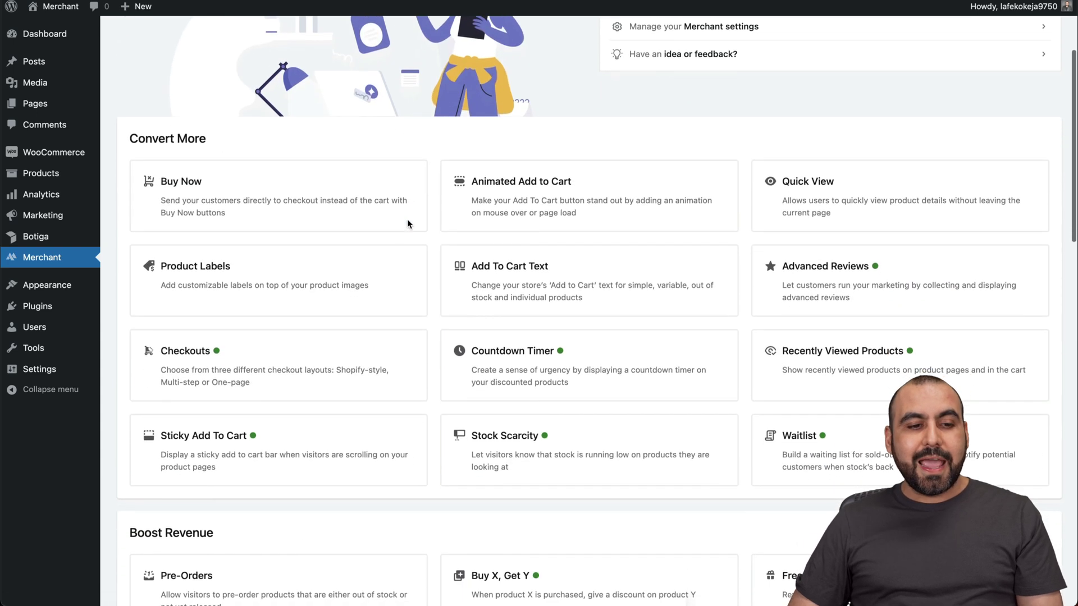
scroll(438, 208, "up", 5)
scroll(455, 195, "down", 1)
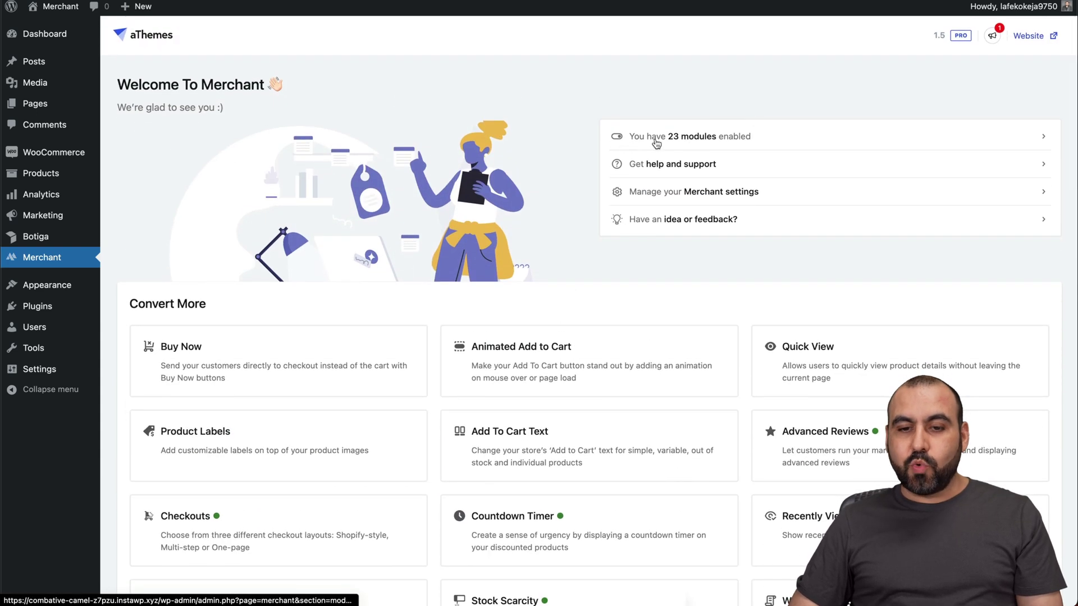
scroll(723, 250, "down", 3)
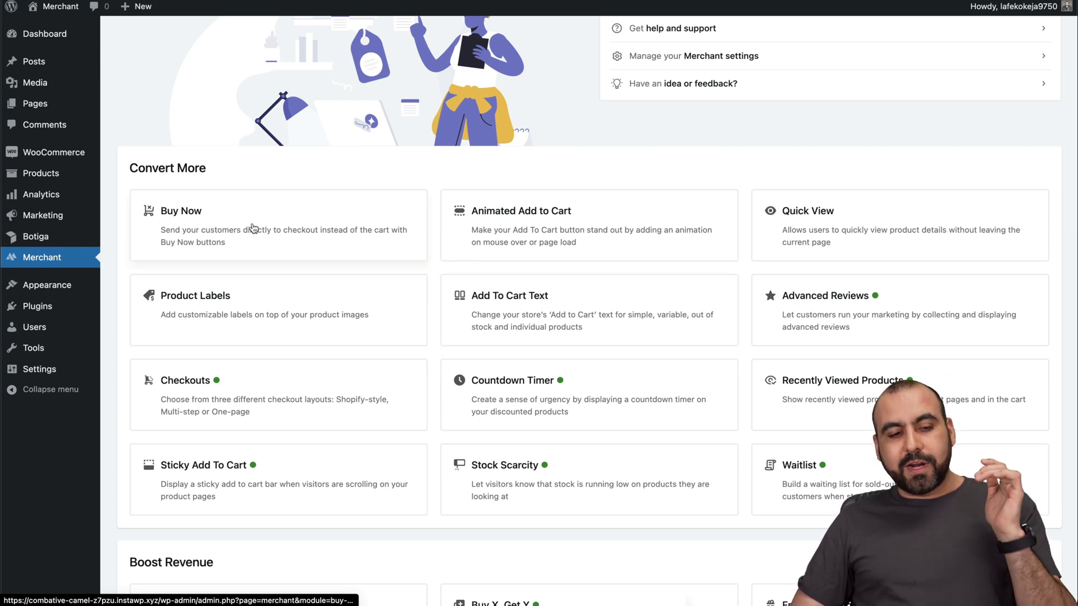
left_click(569, 230)
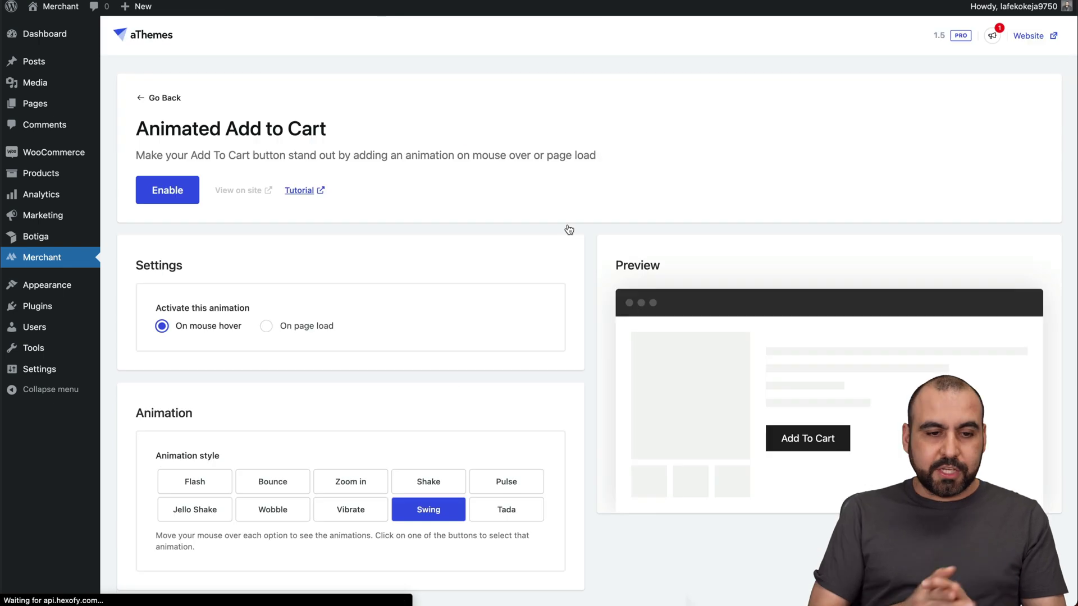
scroll(605, 372, "down", 2)
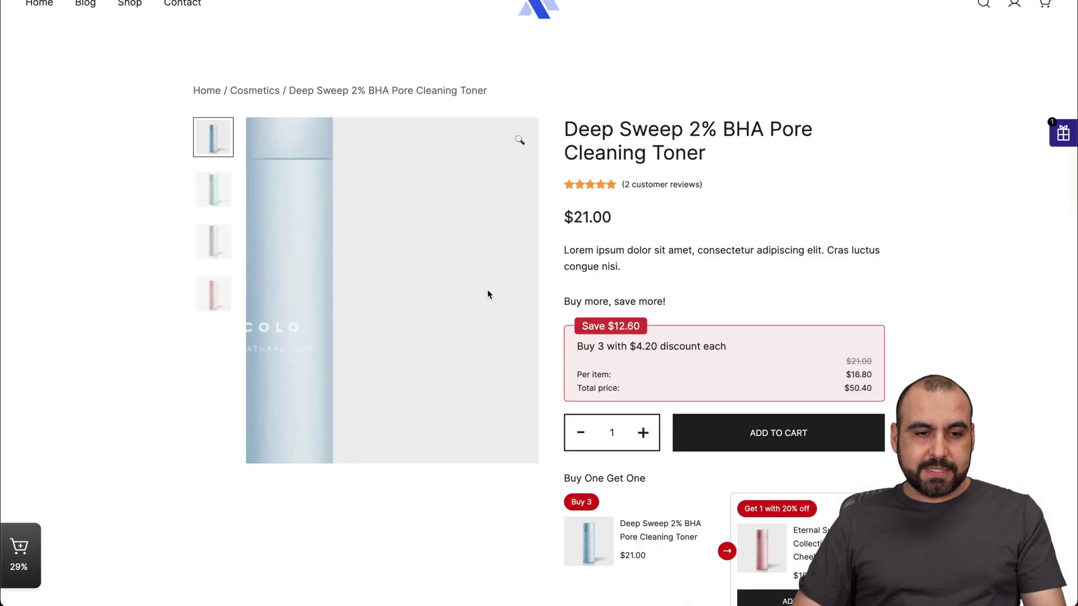
Return to the store home and open the Eternal Sunset Collection Lip and Cheek product page
left_click(51, 3)
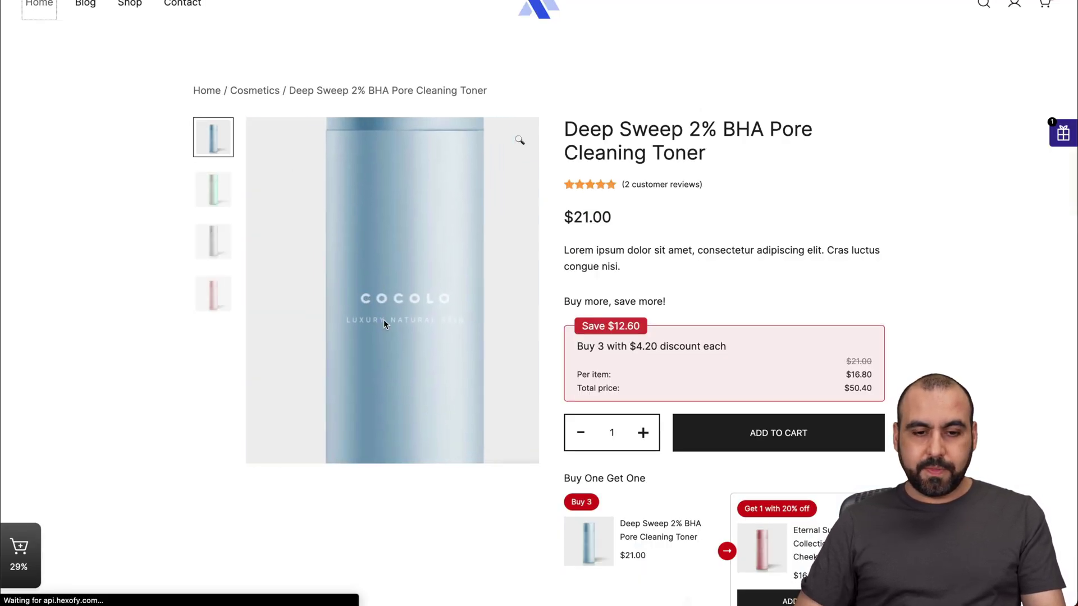
scroll(423, 207, "down", 1)
left_click(542, 306)
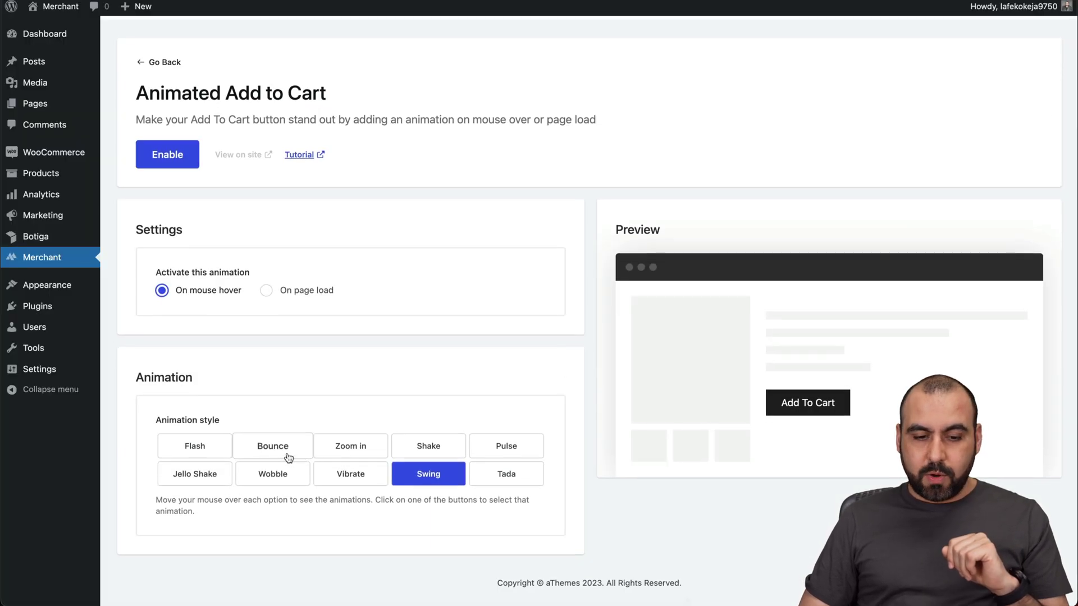
Select the Jello Shake style, save, dismiss the Important info popup, and enable the module
left_click(202, 483)
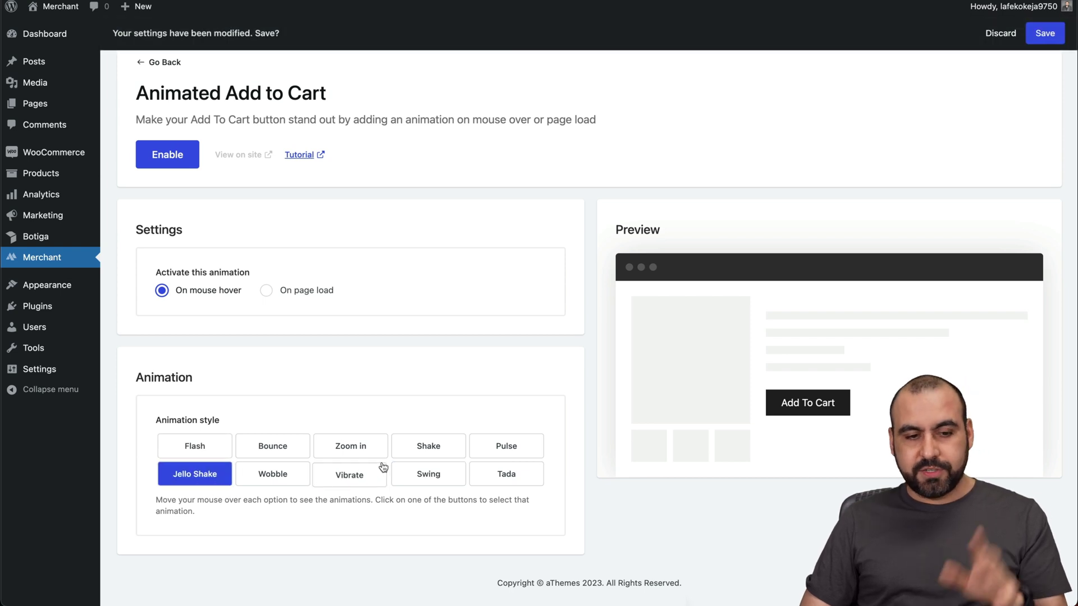
left_click(1035, 40)
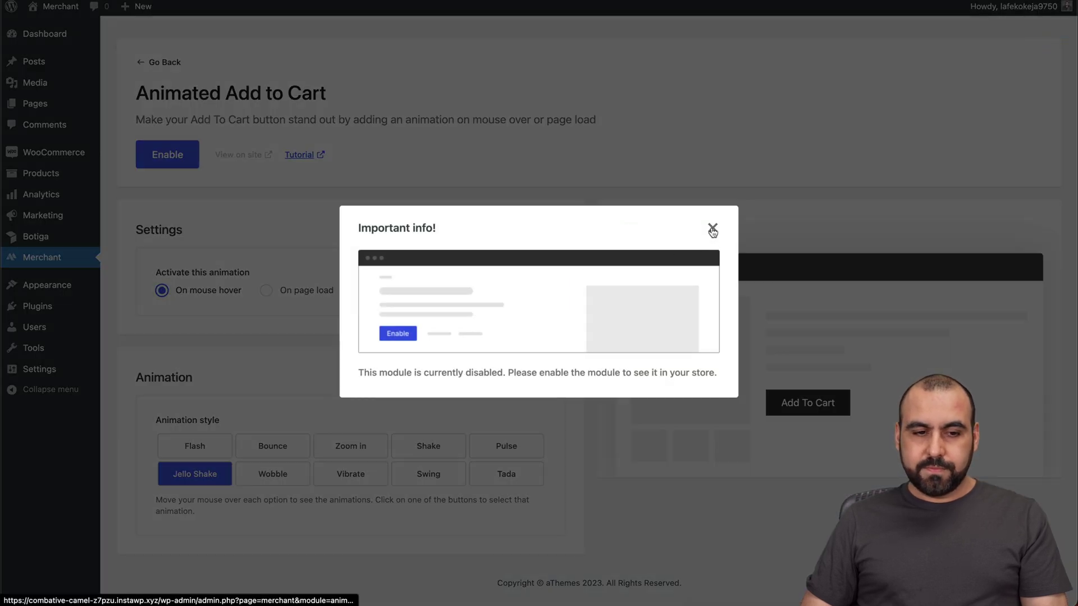
left_click(712, 230)
left_click(193, 161)
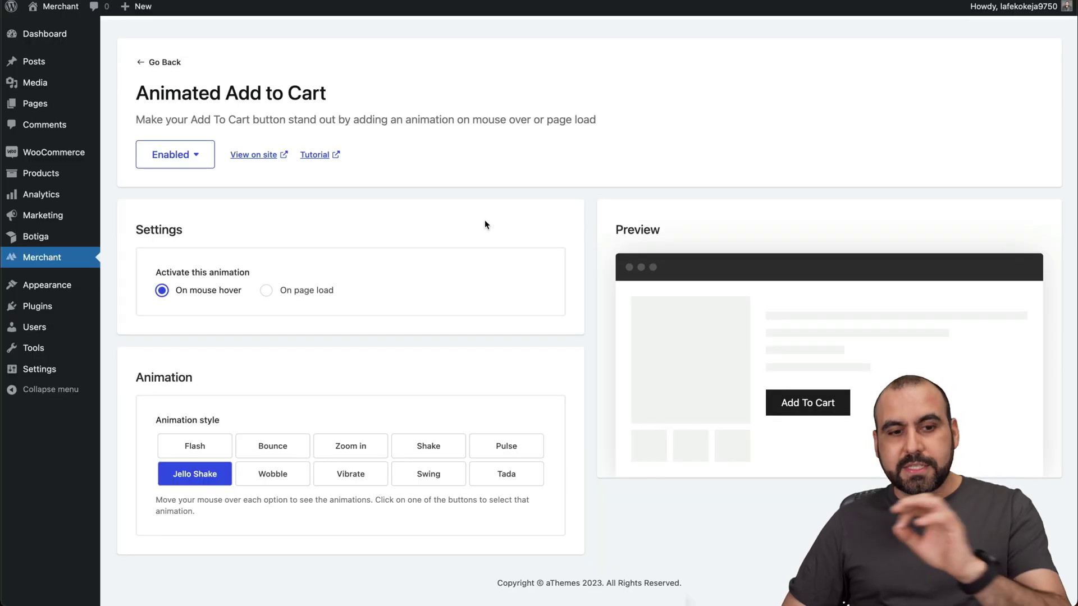
Open the Countdown Timer module settings from the Merchant dashboard, leaving it enabled
left_click(41, 262)
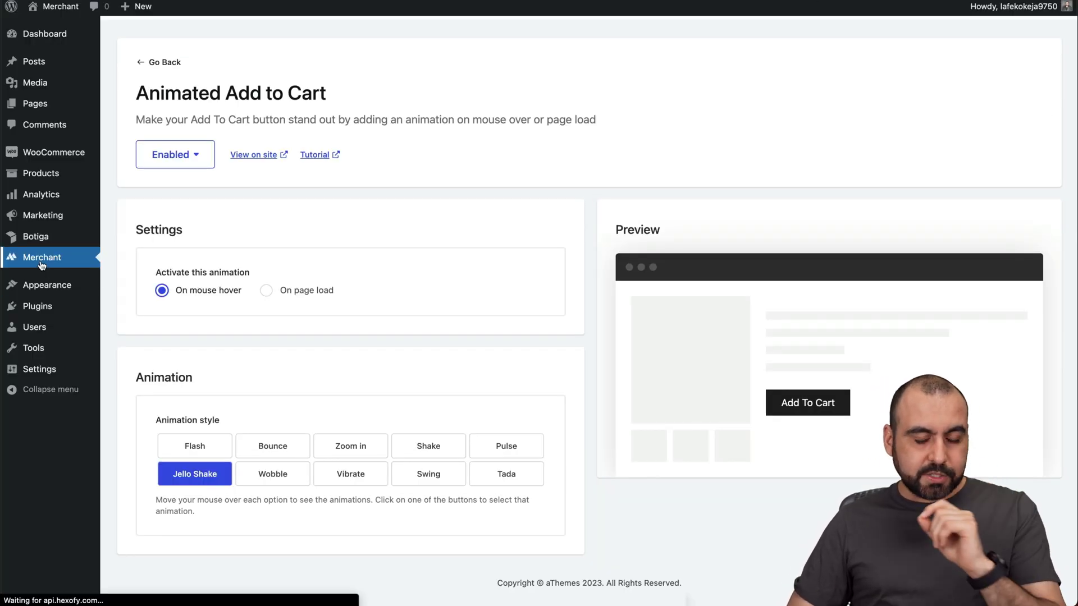
scroll(539, 381, "down", 3)
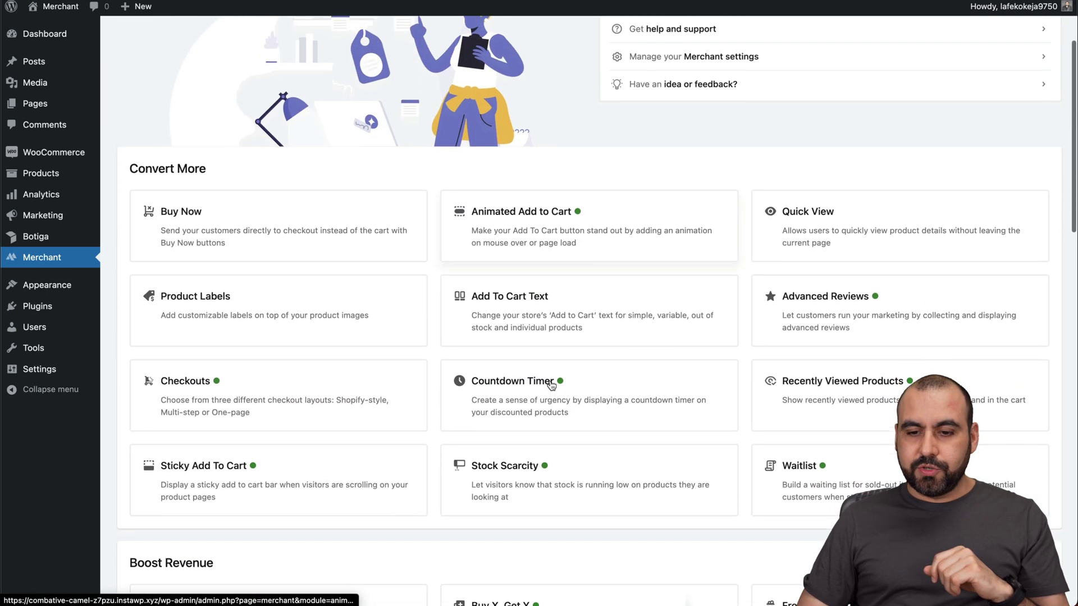
scroll(548, 376, "down", 1)
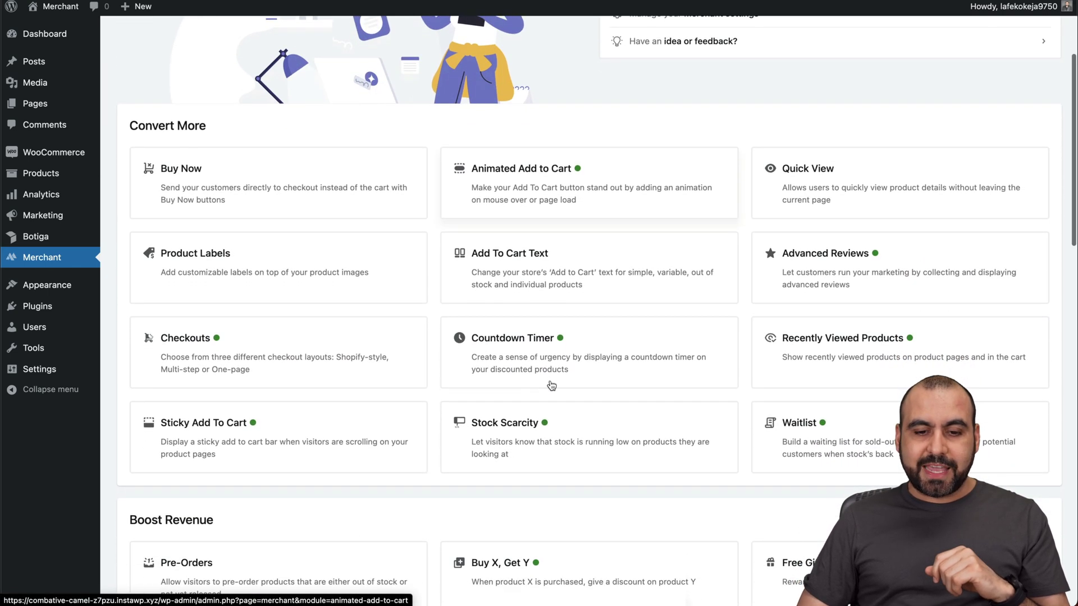
left_click(539, 363)
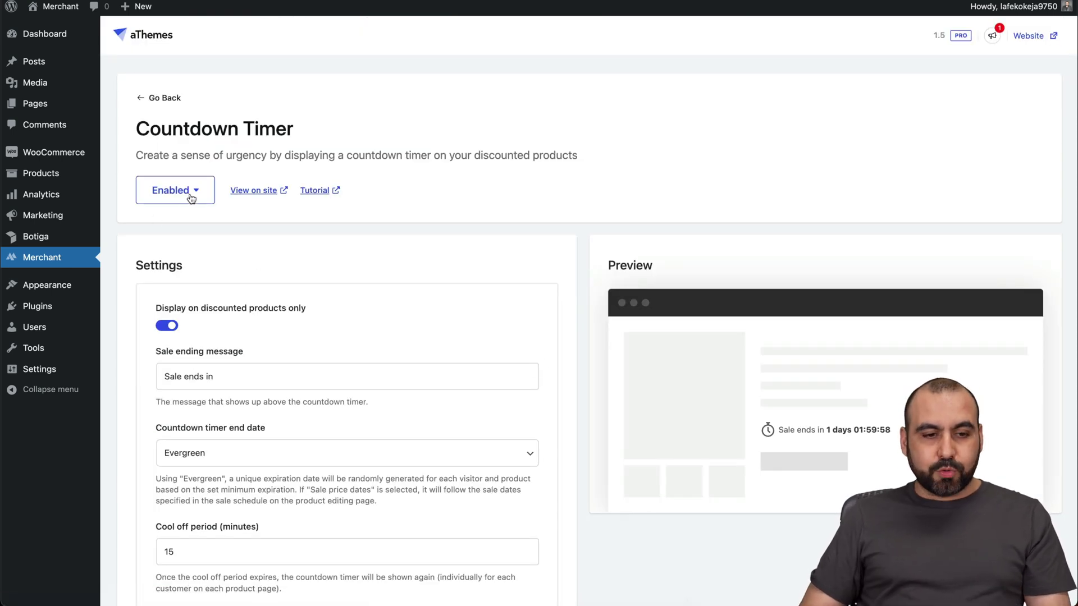
left_click(191, 198)
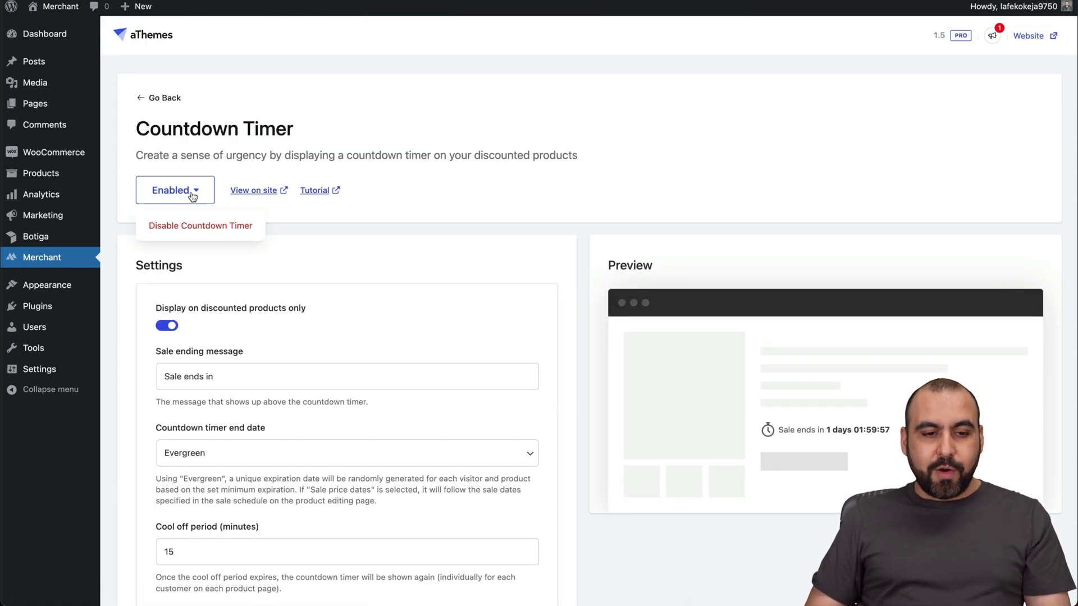
left_click(353, 259)
Keep Evergreen as the end date, with 15-minute cool-off and 2–26 hour expiration range
scroll(436, 281, "down", 5)
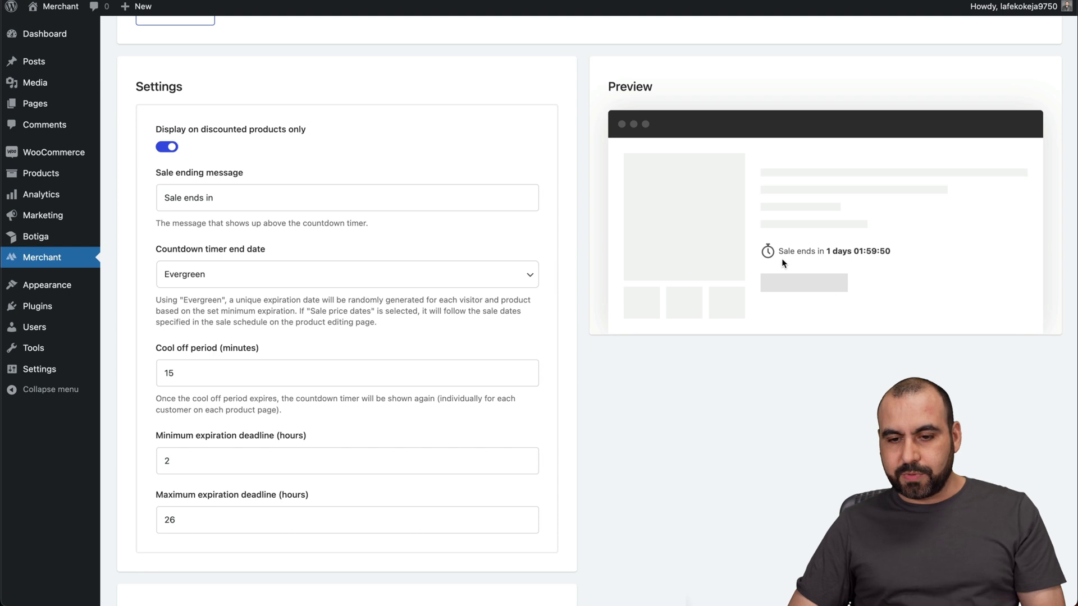
left_click(269, 274)
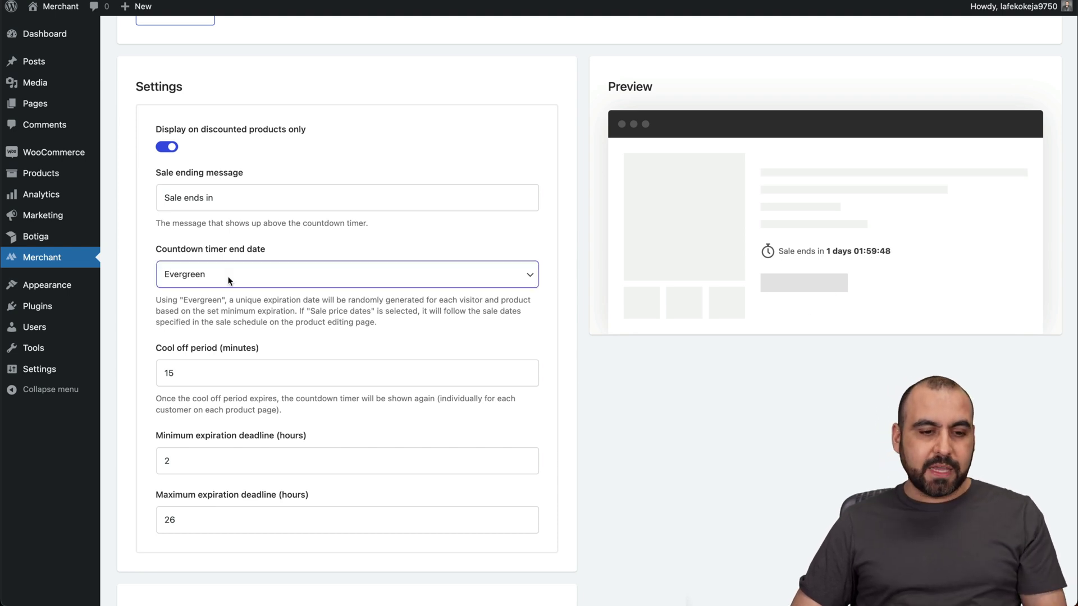
left_click(157, 322)
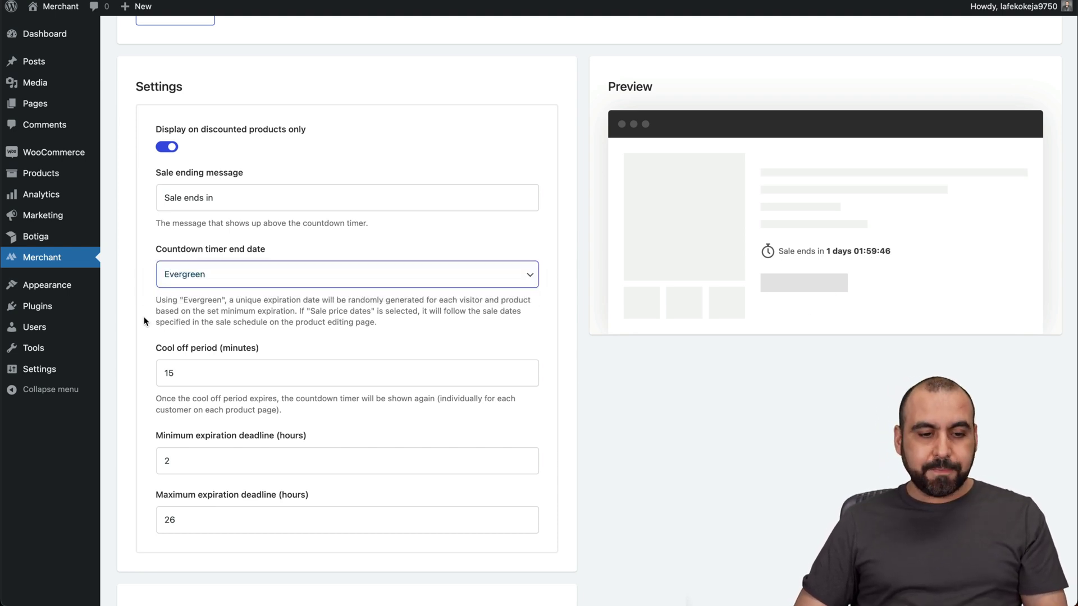
scroll(149, 322, "down", 2)
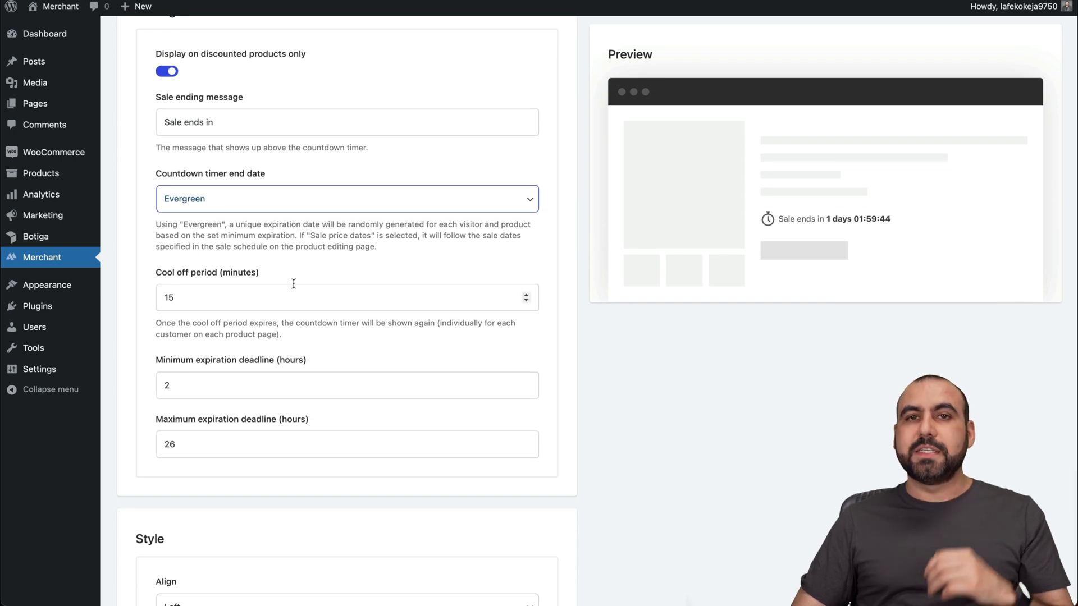
left_click(160, 303)
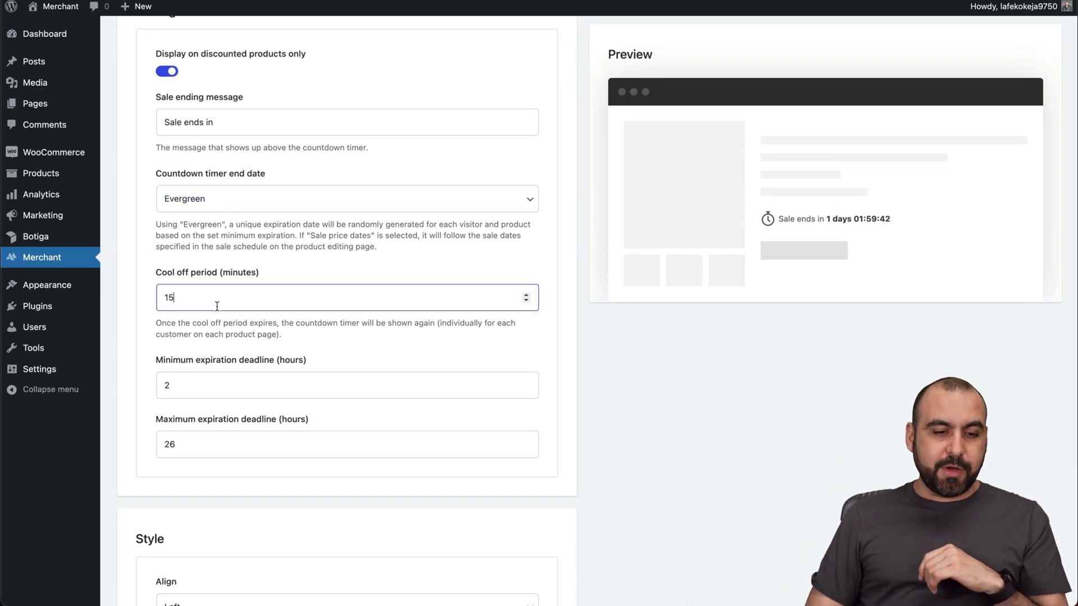
left_click(165, 345)
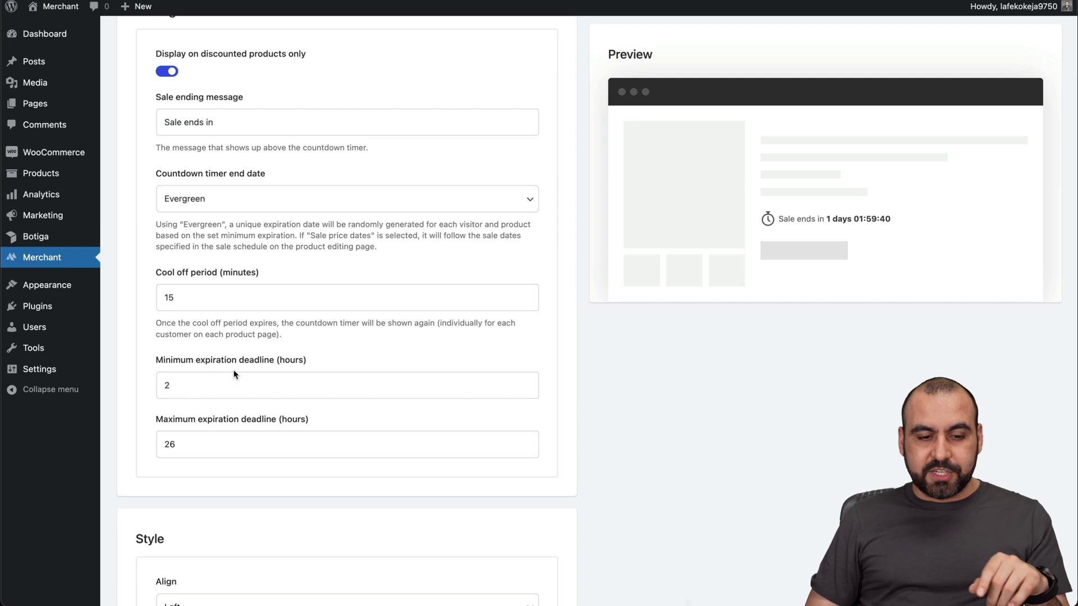
scroll(270, 431, "down", 5)
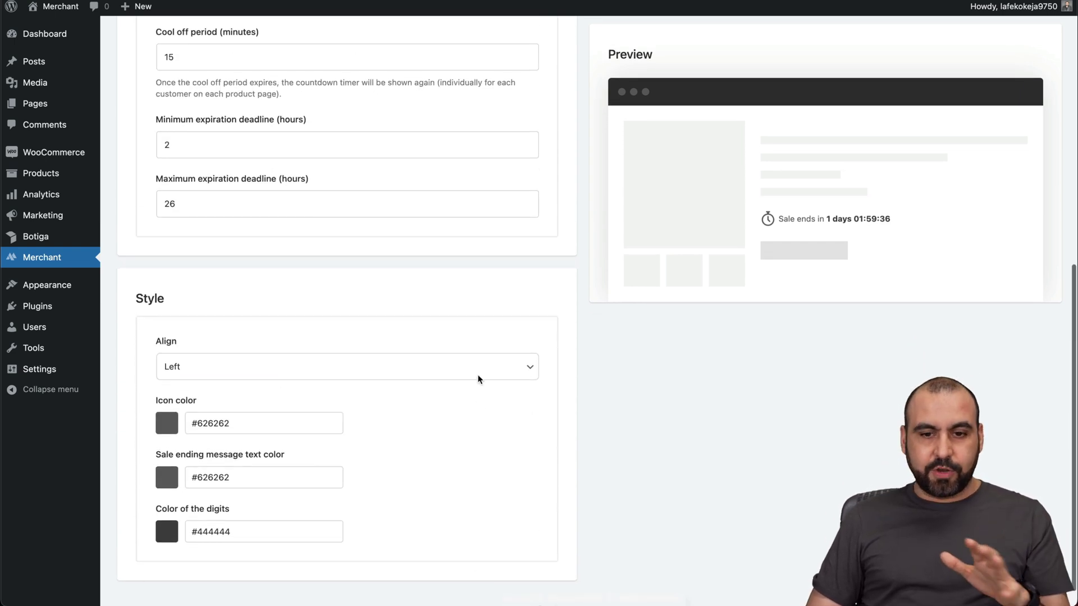
scroll(479, 377, "up", 5)
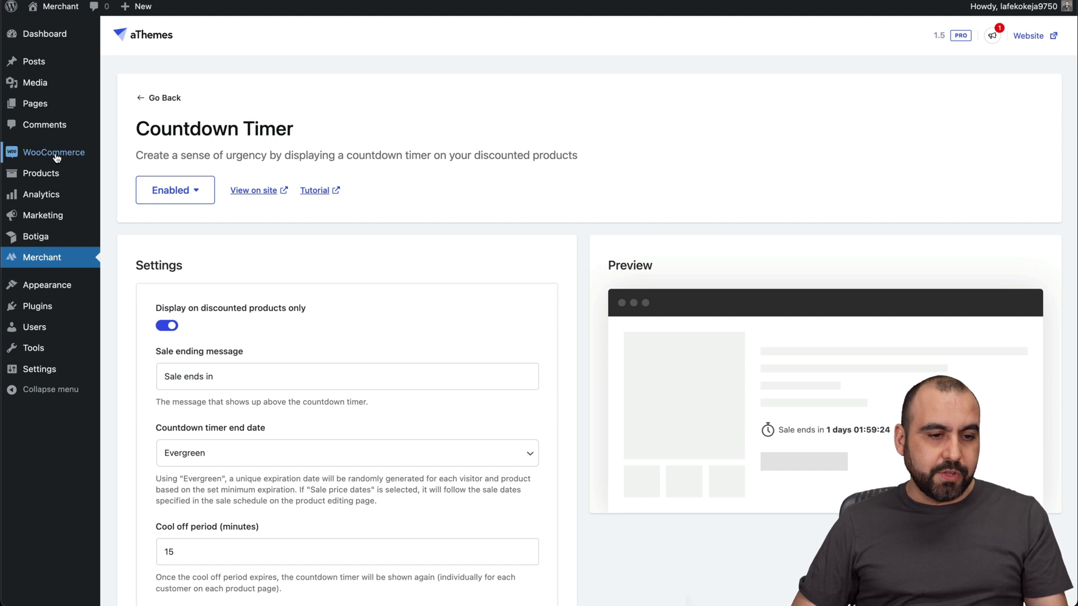
Quick-edit Eternal Sunset Collection Lip and Cheek in All Products, entering sale price 10 and updating
mouse_move(55, 157)
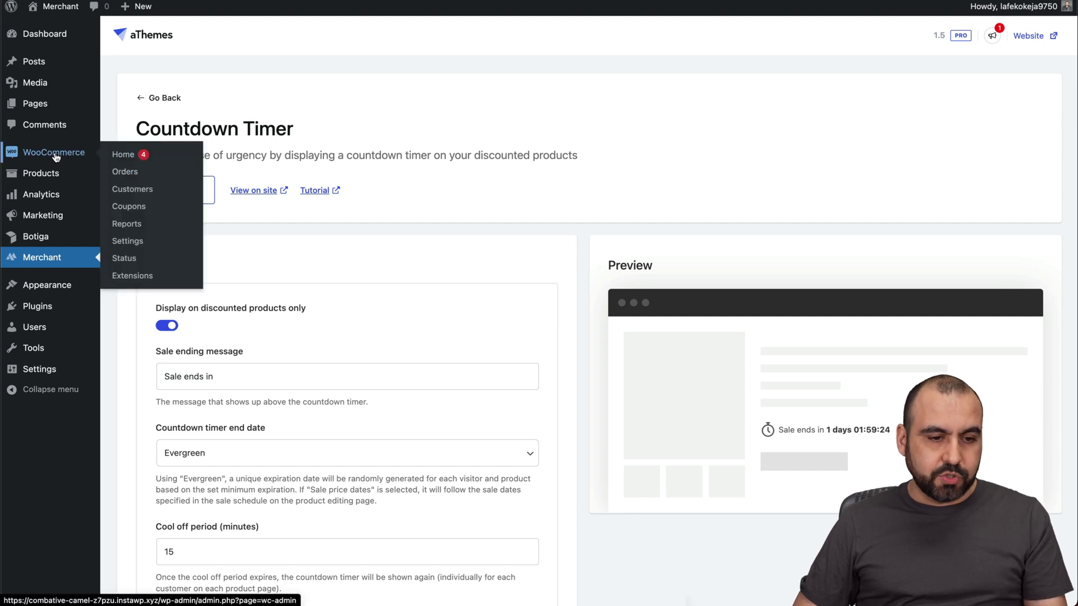
left_click(41, 173)
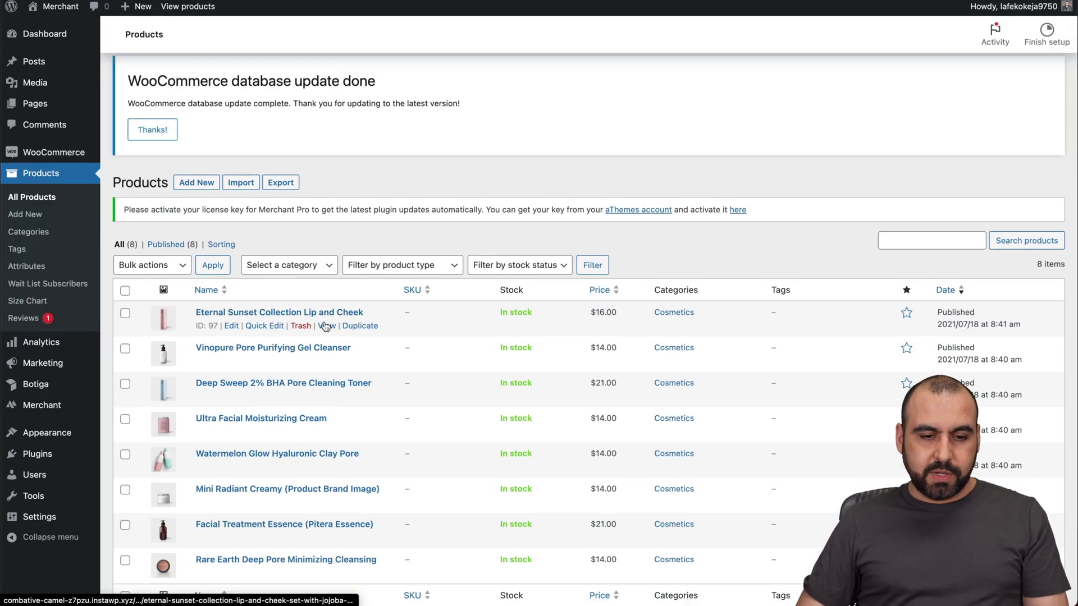
left_click(264, 315)
scroll(223, 433, "down", 1)
scroll(223, 434, "down", 1)
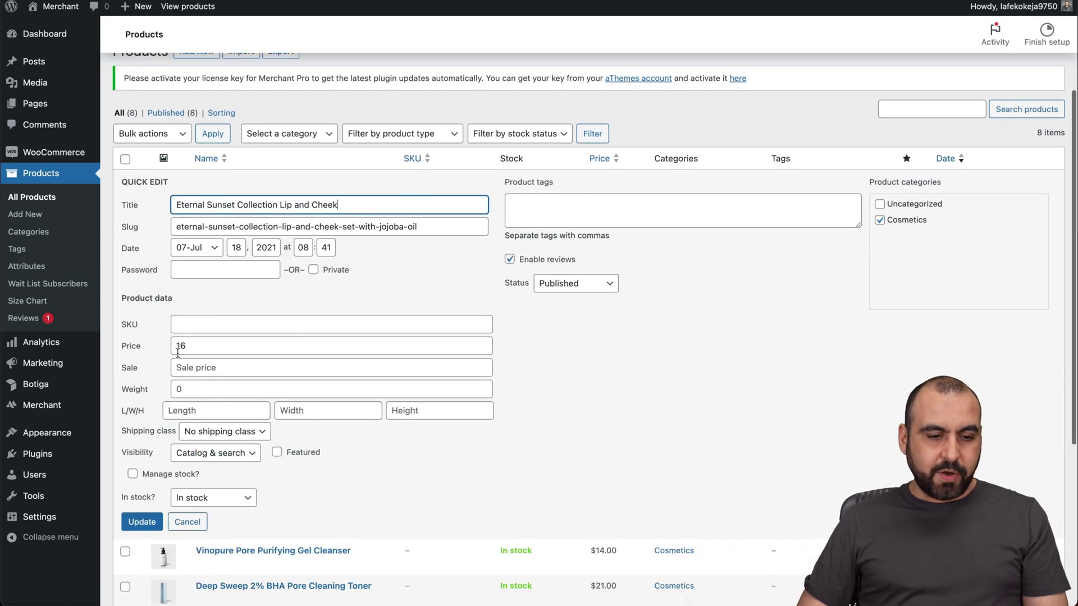
left_click_drag(176, 349, 220, 353)
left_click(204, 368)
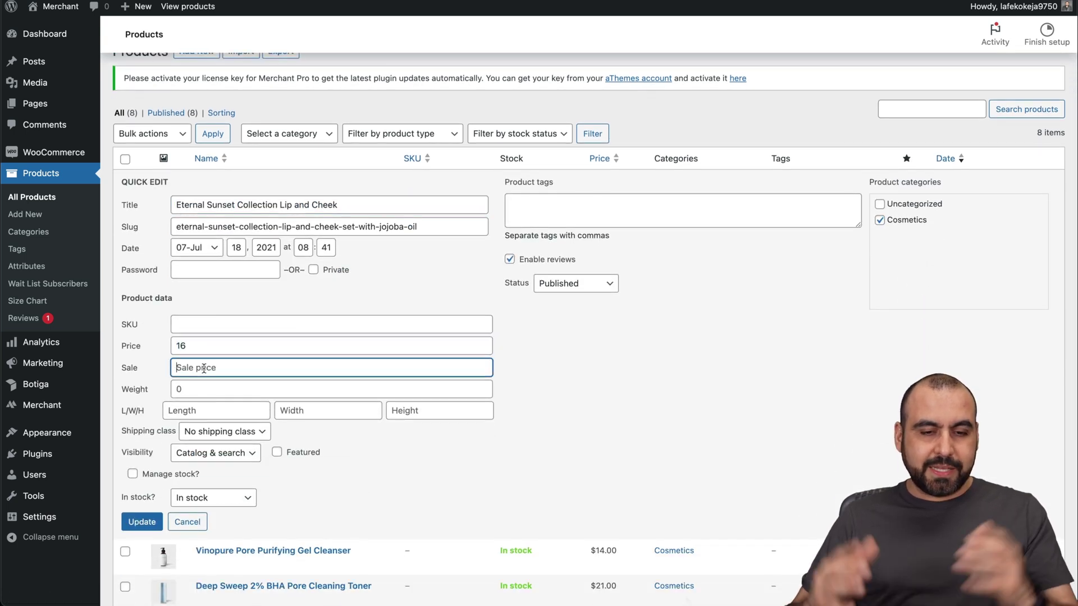
type("10")
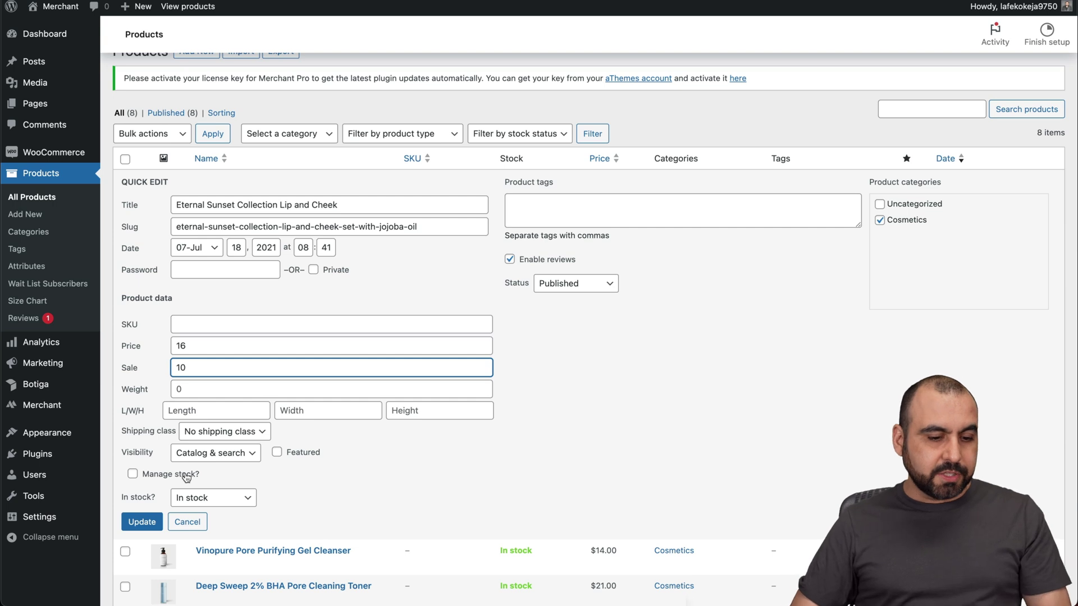
left_click(142, 521)
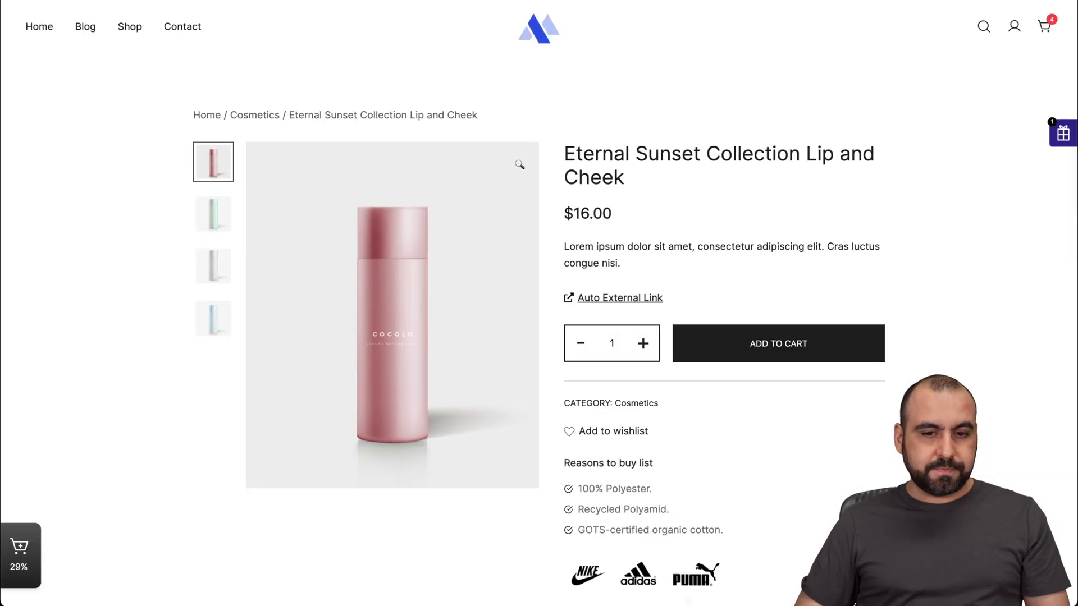
Reload the product page and highlight the SALE! badge, $10.00 price and 'Sale ends in' countdown
key("ctrl+r")
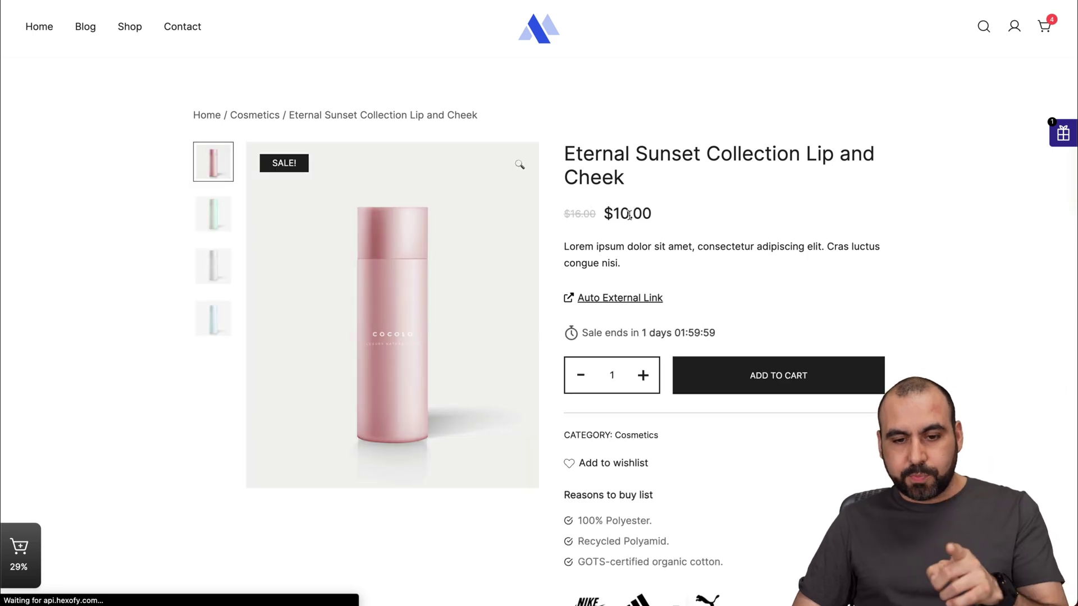
left_click_drag(584, 333, 718, 332)
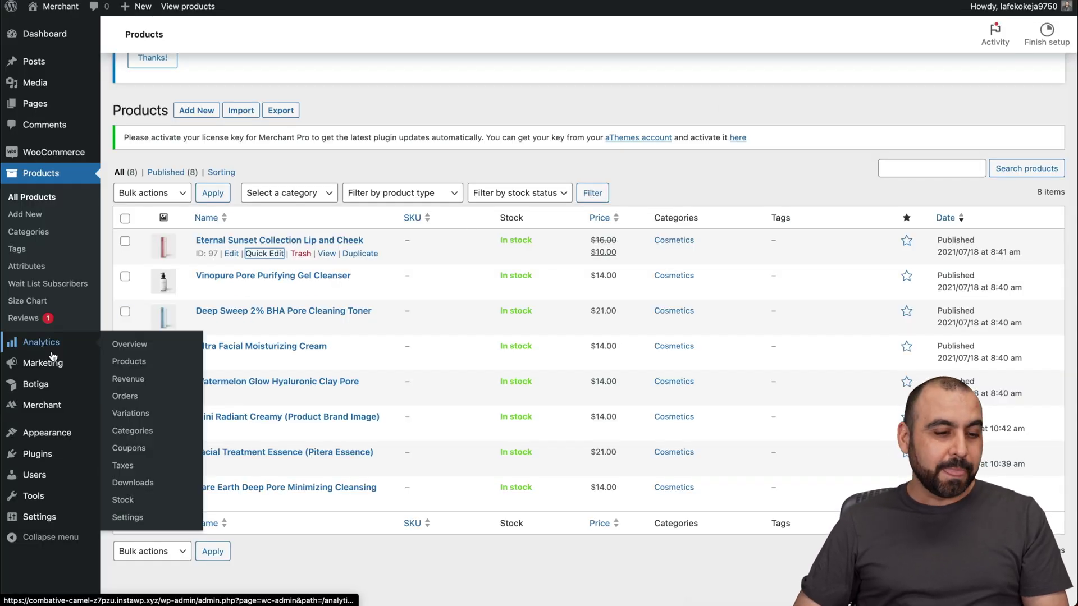
Open the Advanced Reviews module settings from the Merchant dashboard
left_click(42, 411)
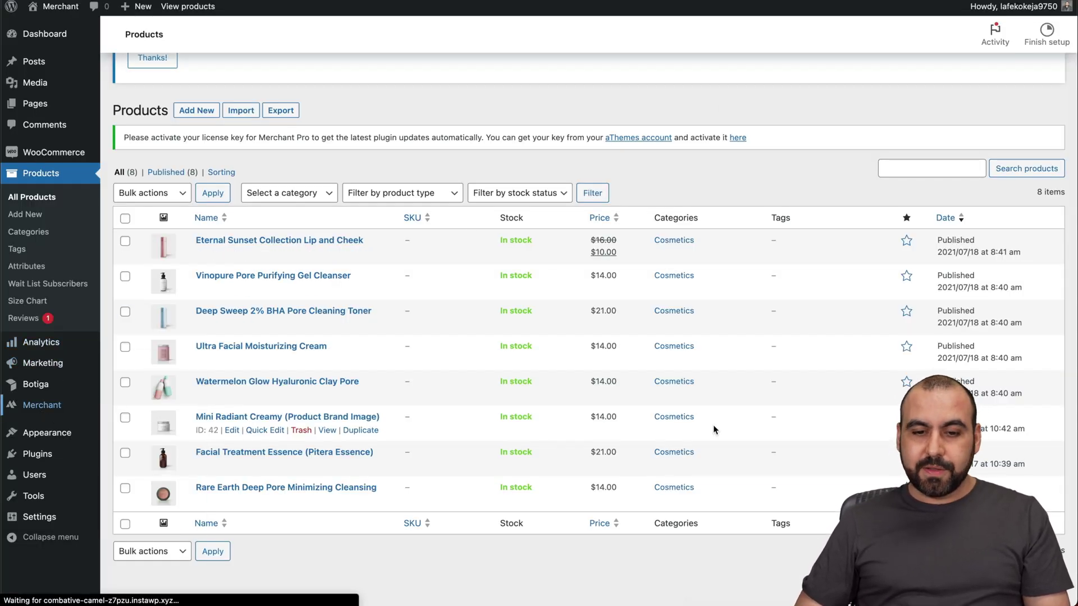
scroll(531, 489, "down", 3)
scroll(532, 492, "down", 1)
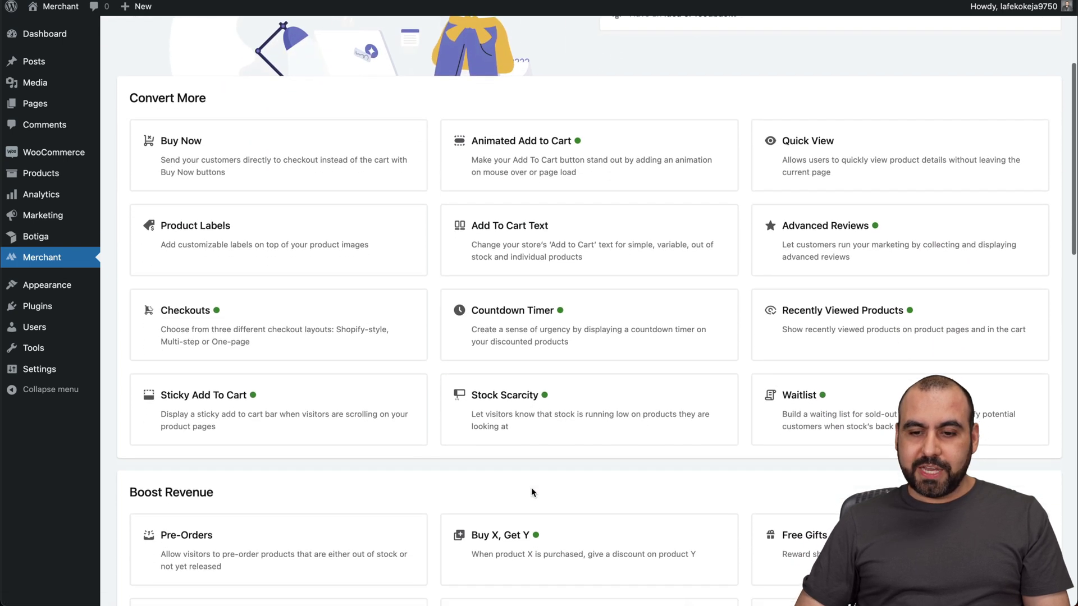
left_click(842, 257)
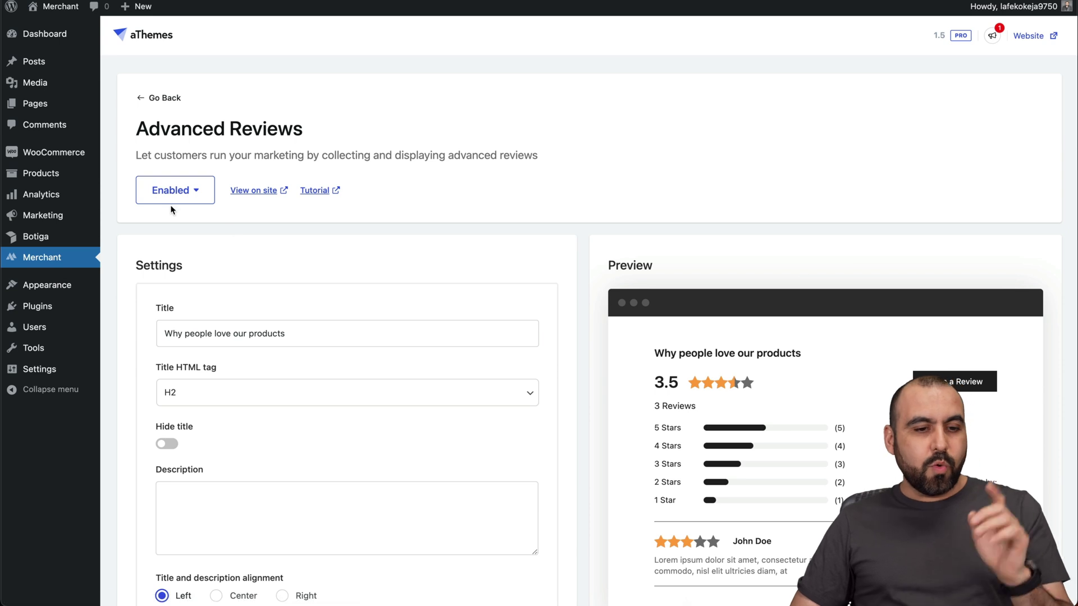
scroll(348, 367, "down", 3)
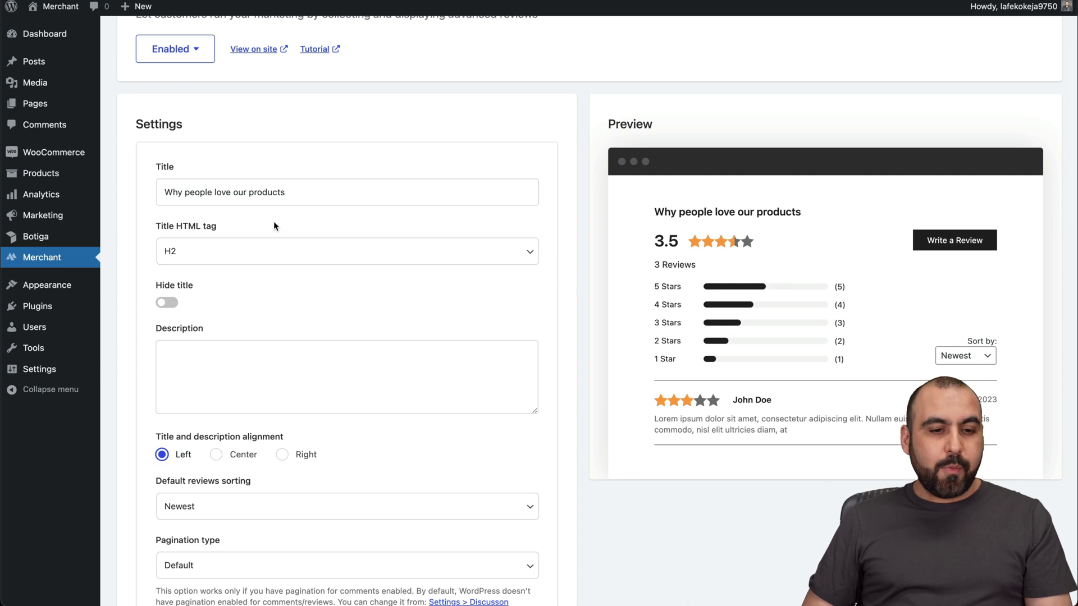
Inspect the reviews section title, keep its heading tag at H2, and browse the colour options
left_click(328, 186)
triple_click(328, 185)
left_click(354, 186)
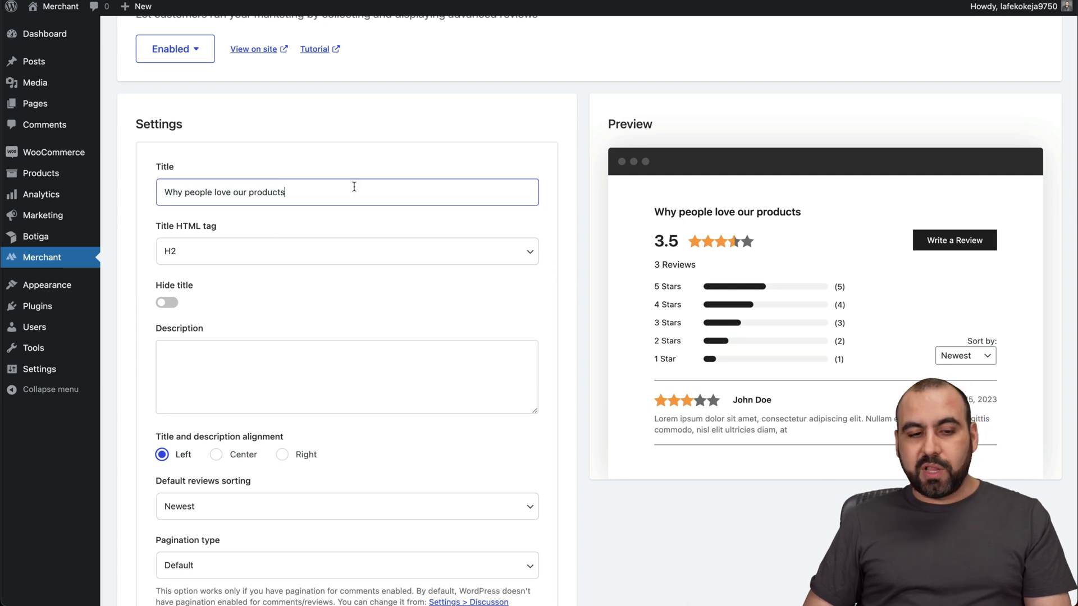
left_click(247, 250)
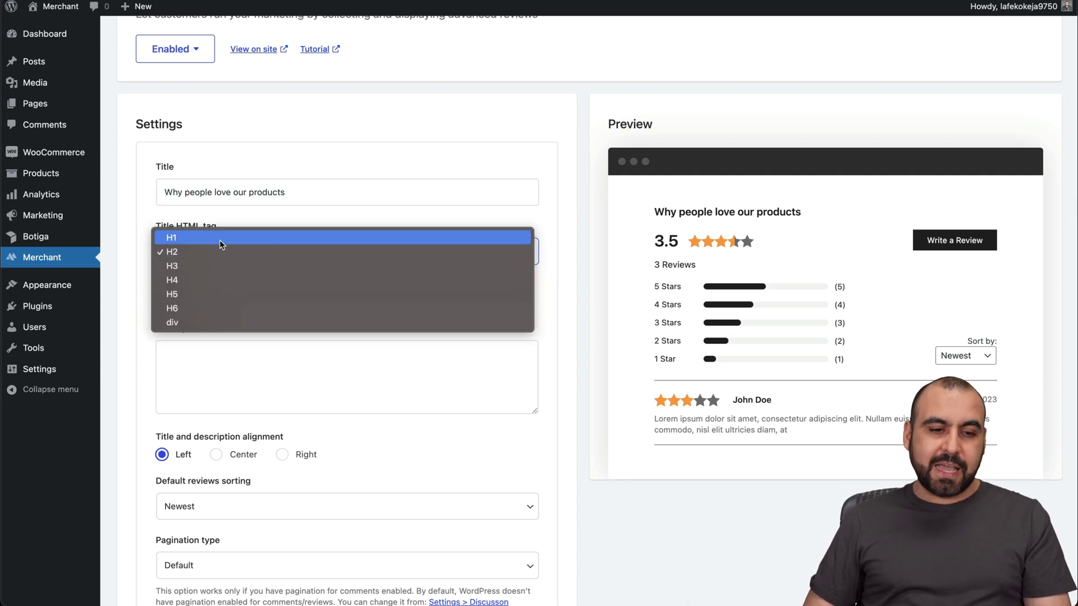
left_click(219, 251)
scroll(225, 337, "down", 3)
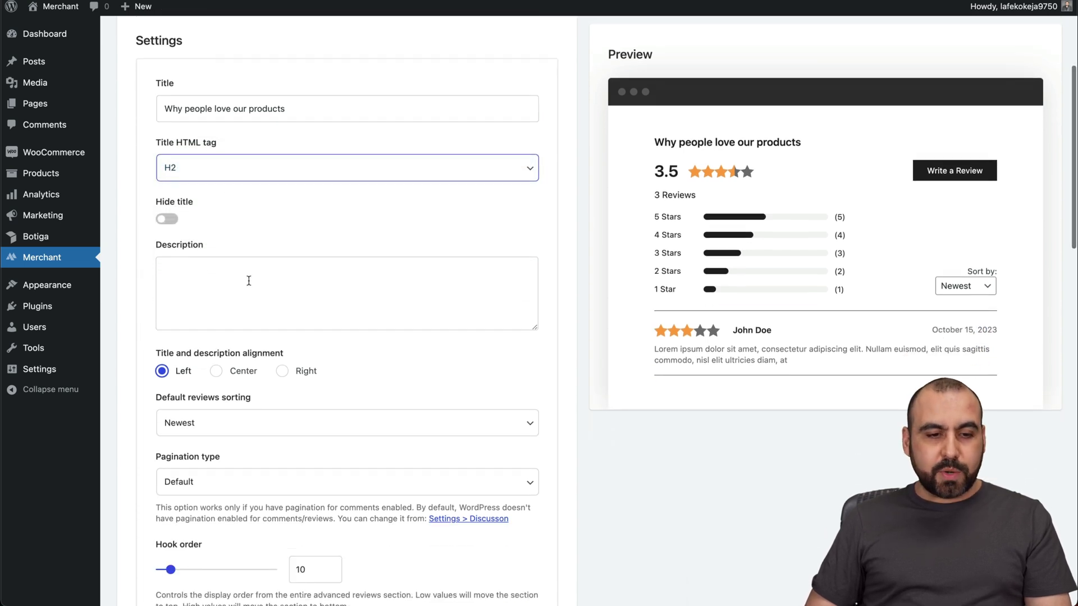
scroll(207, 328, "down", 3)
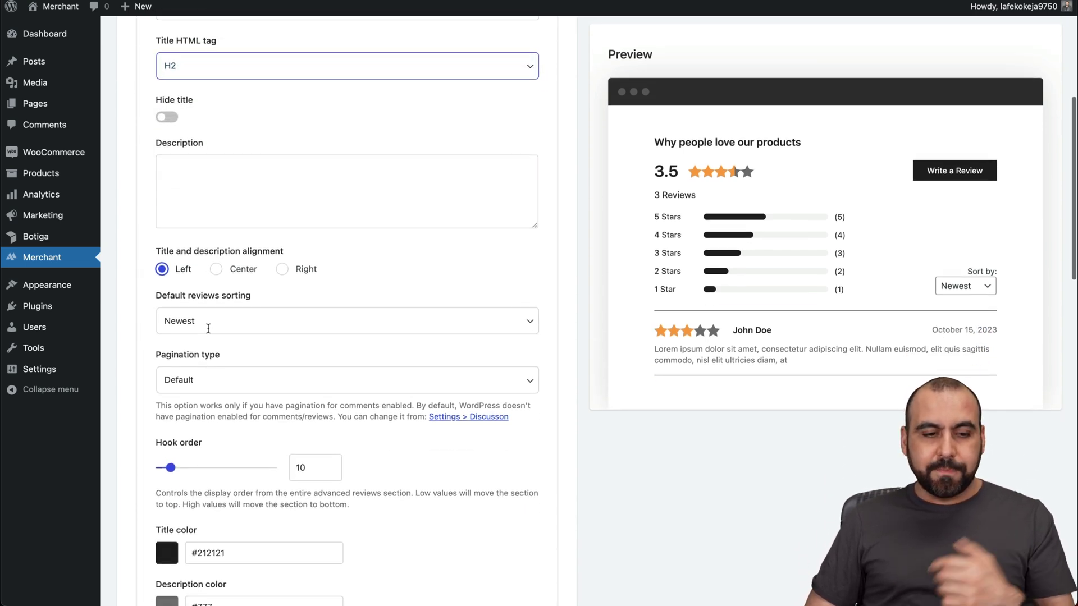
scroll(321, 315, "down", 10)
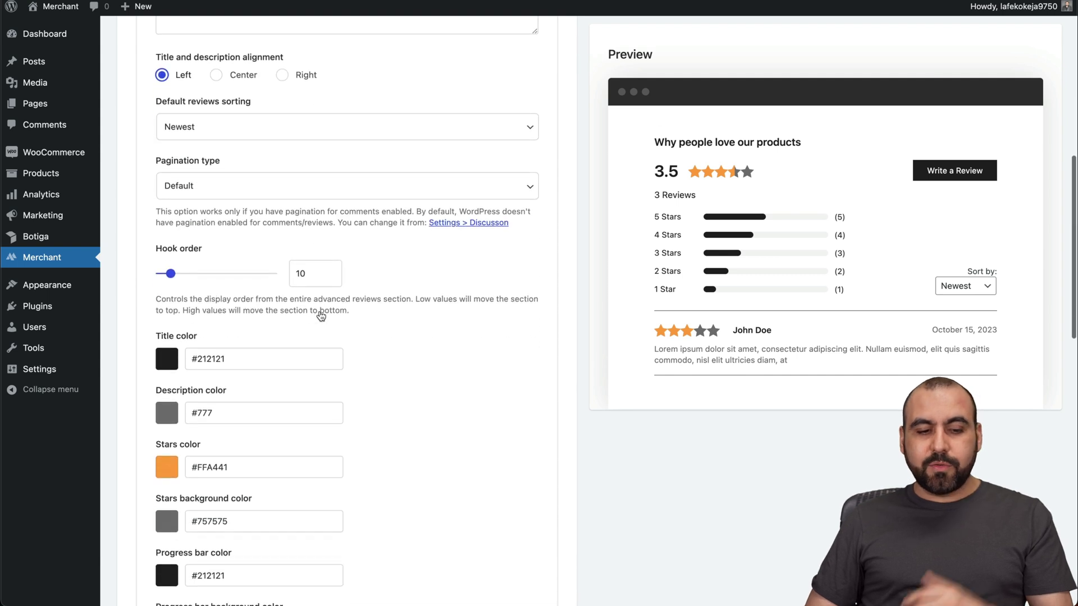
scroll(320, 316, "down", 5)
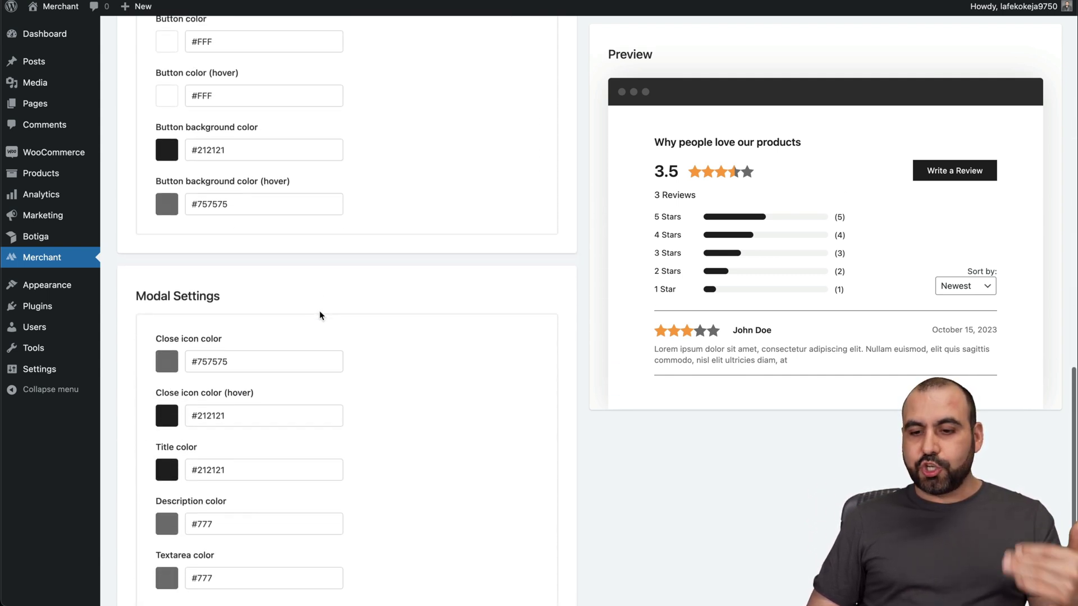
scroll(320, 315, "up", 20)
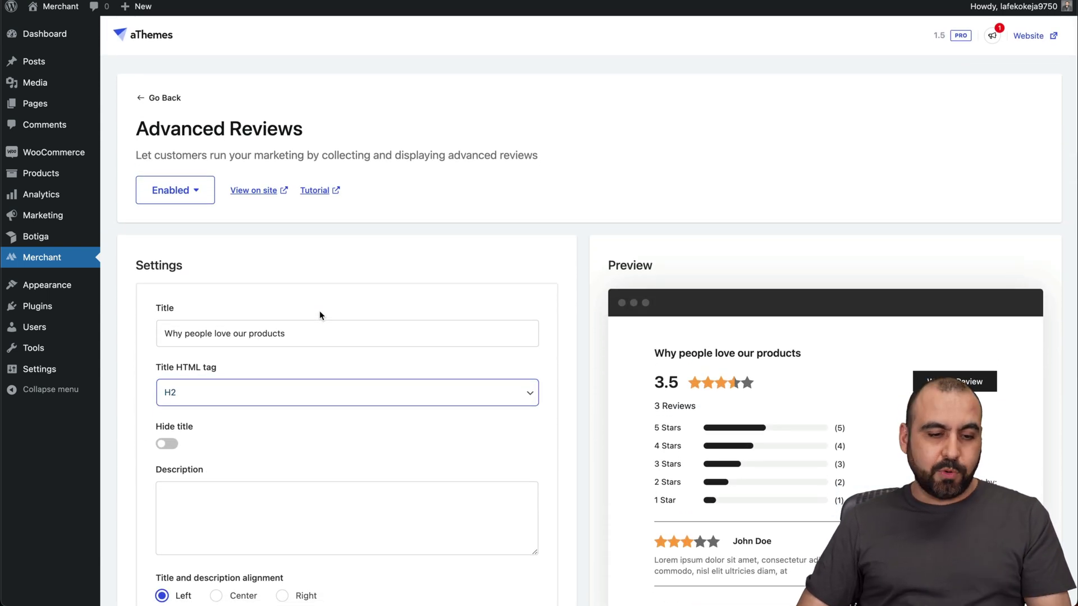
scroll(430, 366, "down", 15)
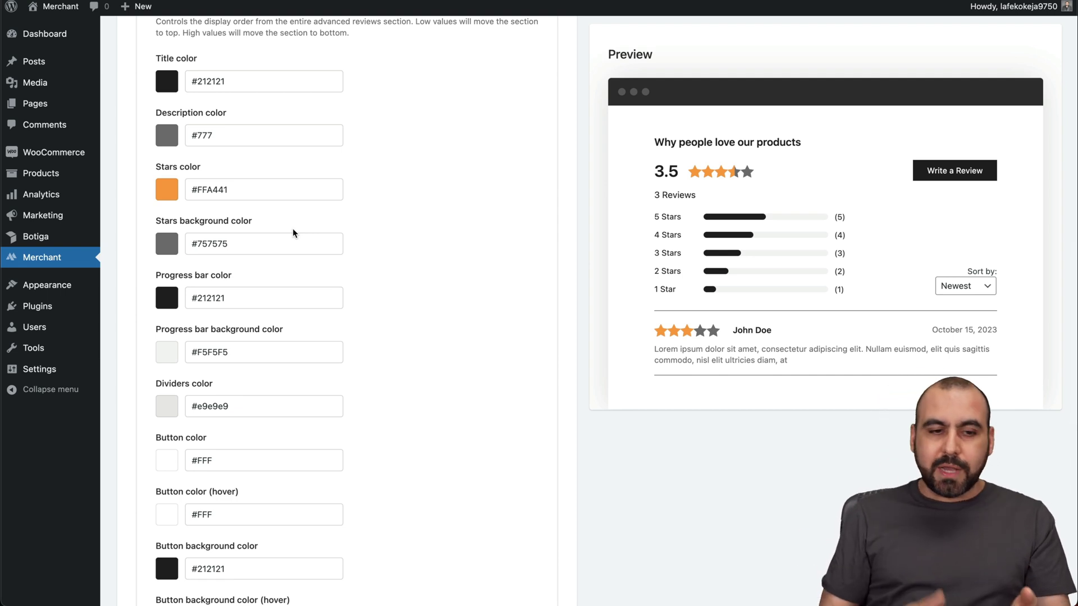
scroll(293, 230, "up", 15)
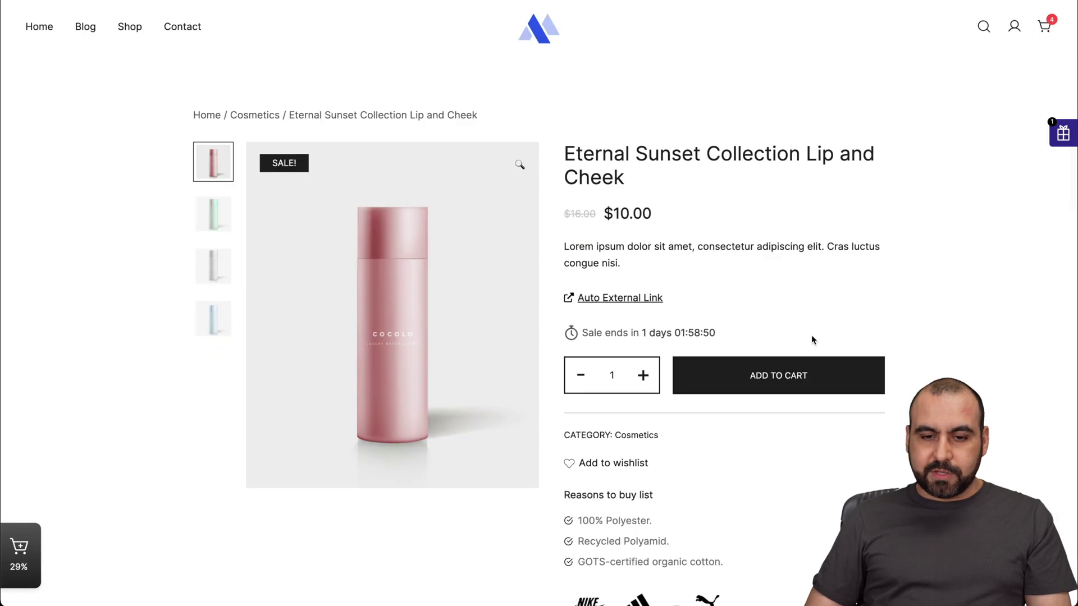
scroll(810, 334, "down", 15)
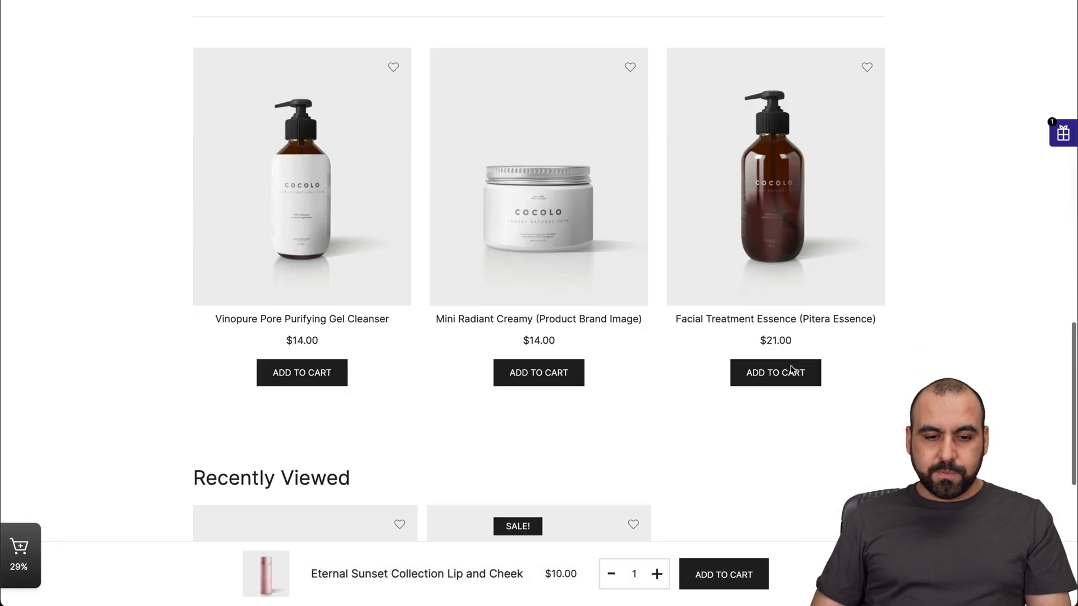
In the storefront, scroll the Deep Sweep toner page down to its 5.00-rated customer reviews
scroll(790, 368, "down", 8)
scroll(791, 368, "up", 5)
scroll(790, 368, "left", 5)
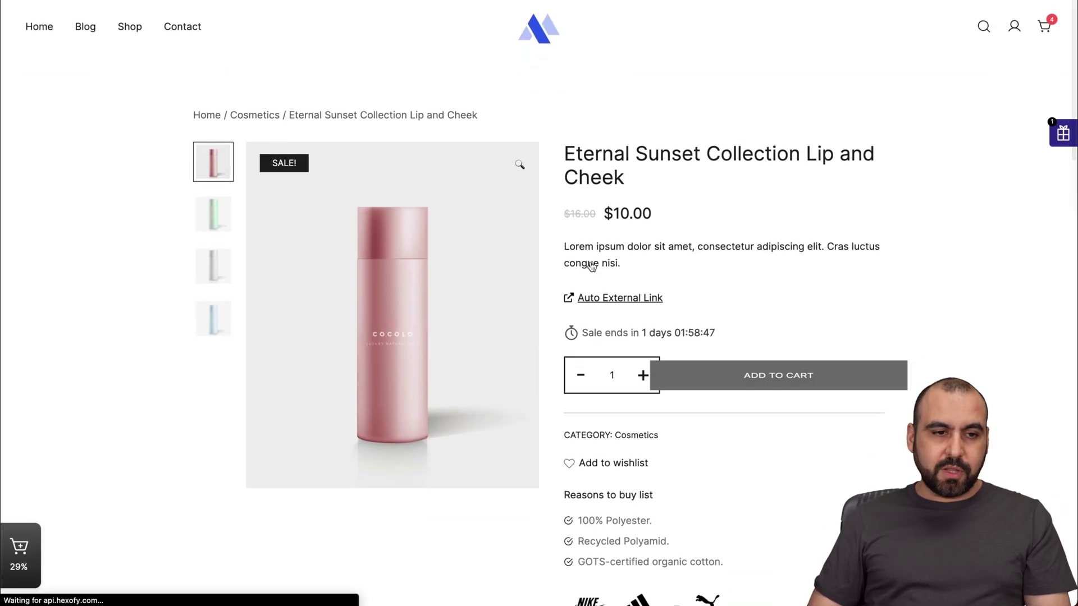
left_click(43, 27)
scroll(260, 214, "down", 8)
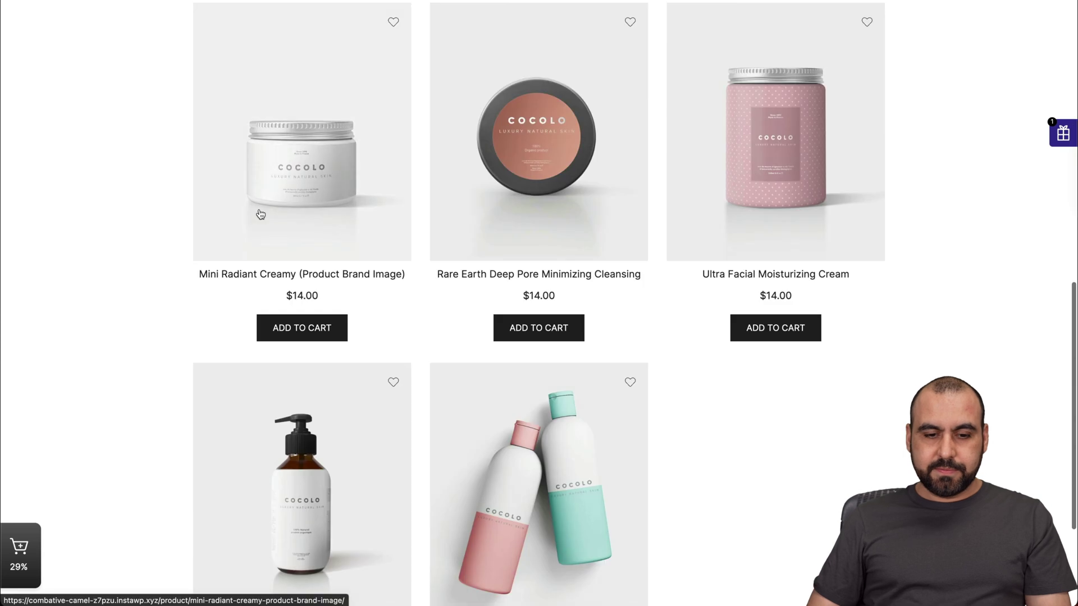
scroll(517, 169, "left", 5)
scroll(835, 115, "down", 10)
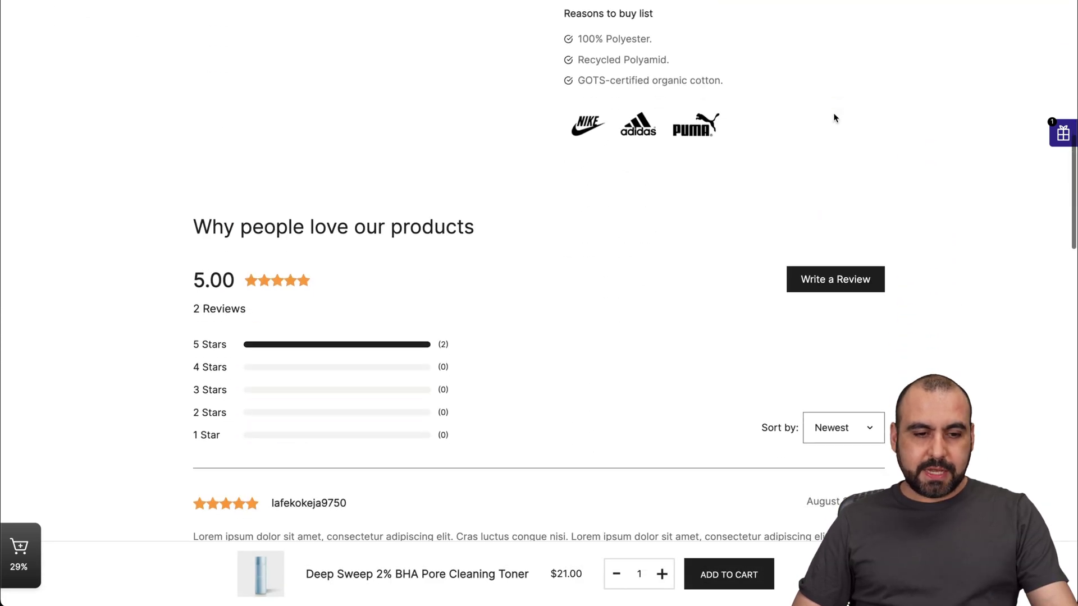
scroll(834, 115, "down", 3)
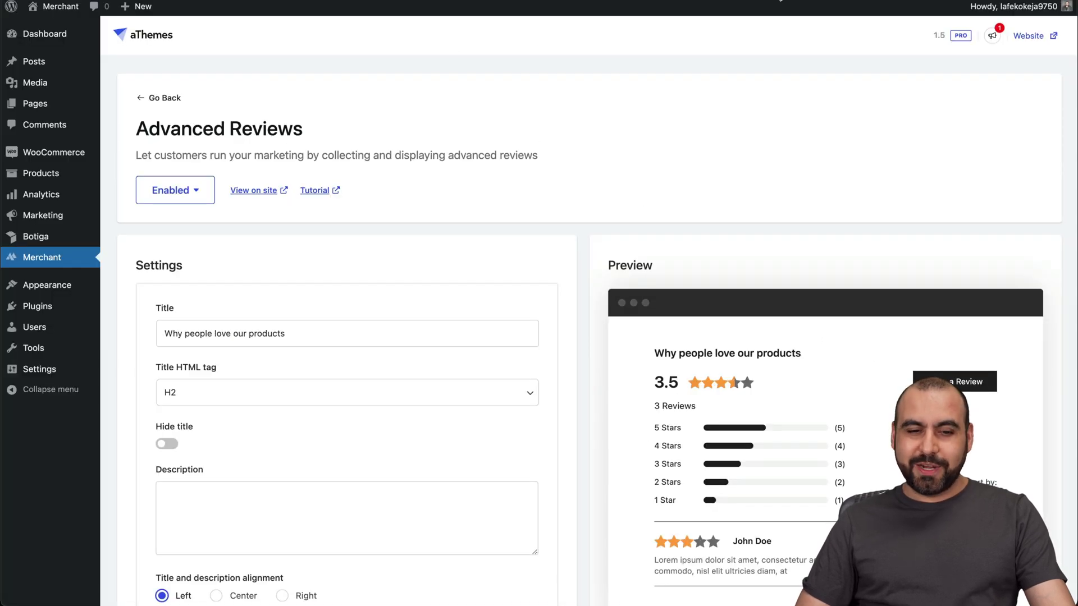
Open the Checkouts module settings from the Merchant dashboard
left_click(59, 263)
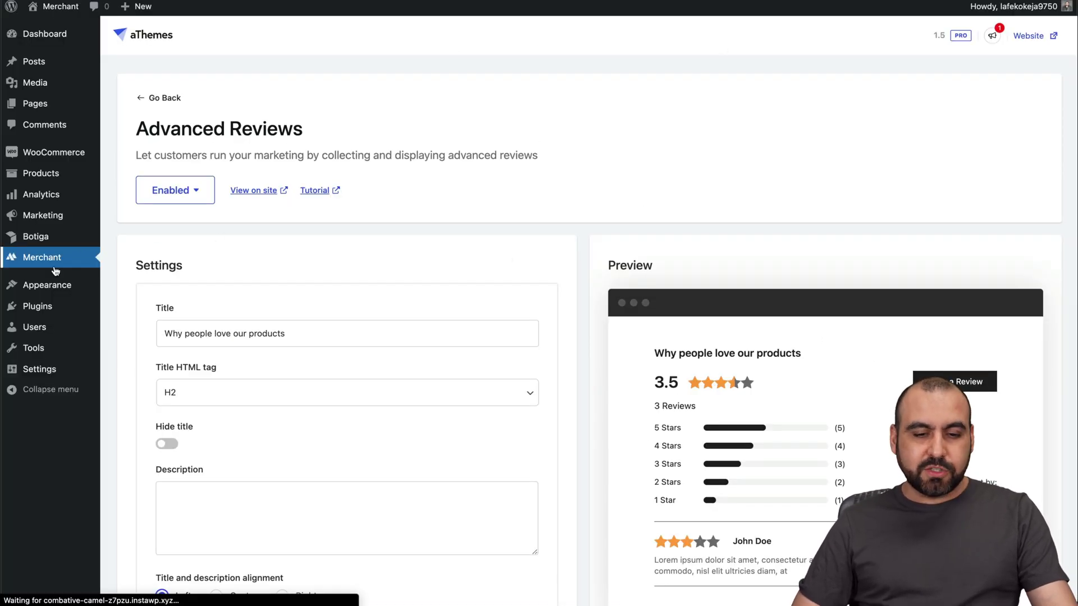
scroll(334, 358, "down", 5)
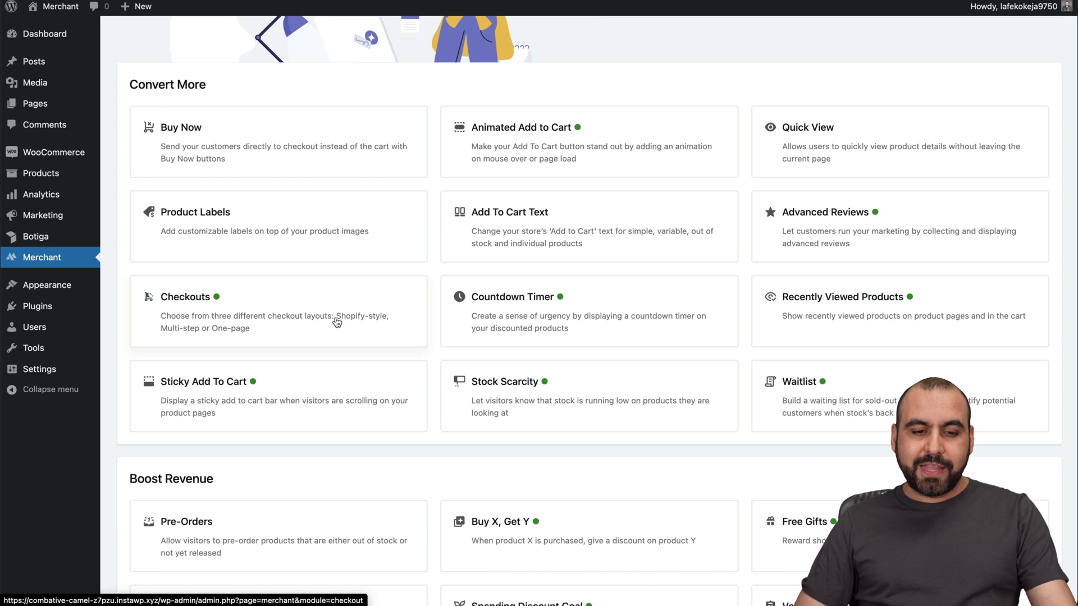
left_click(311, 318)
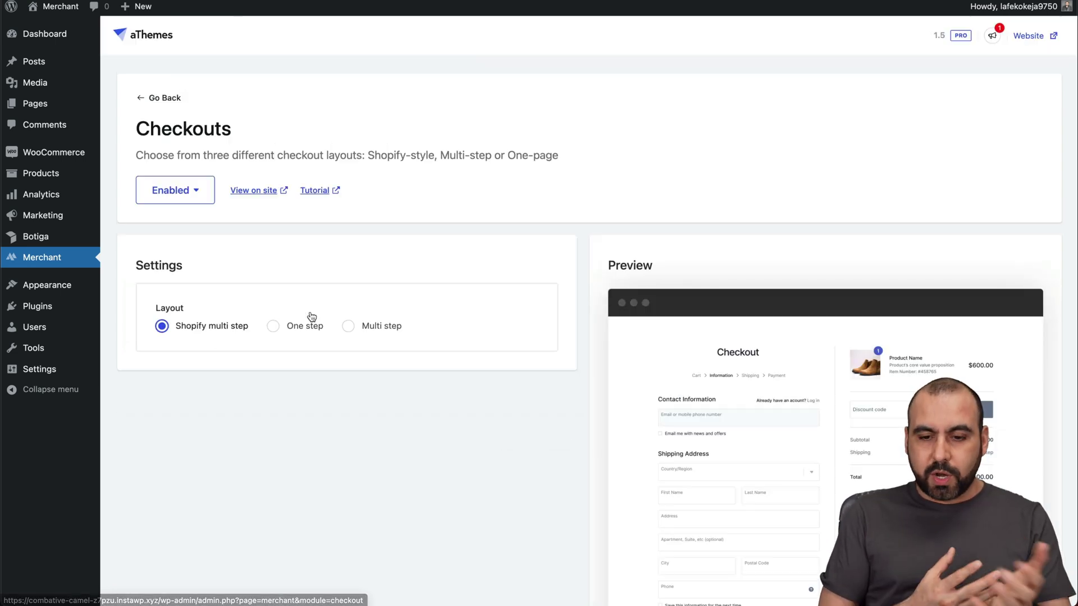
scroll(312, 317, "down", 3)
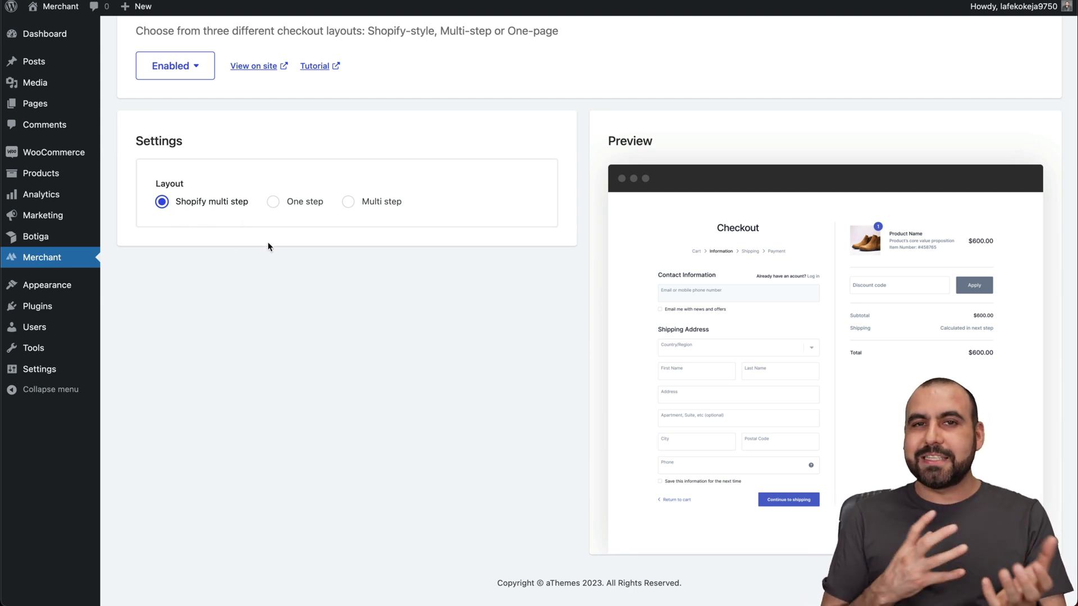
Try the One step and Multi step checkout layouts, then settle back on Shopify multi step
left_click(292, 201)
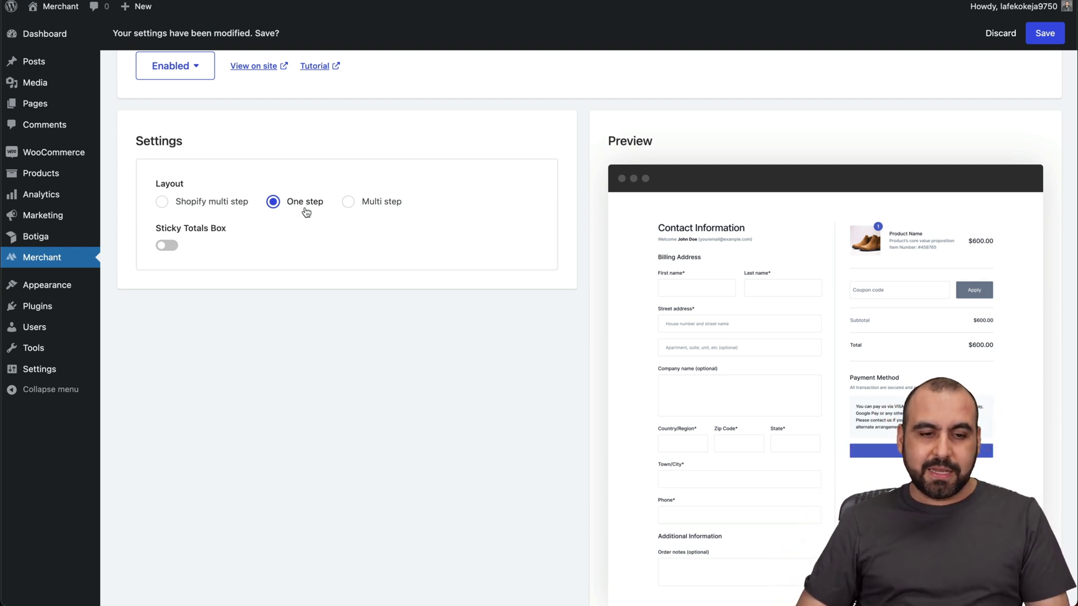
left_click(356, 206)
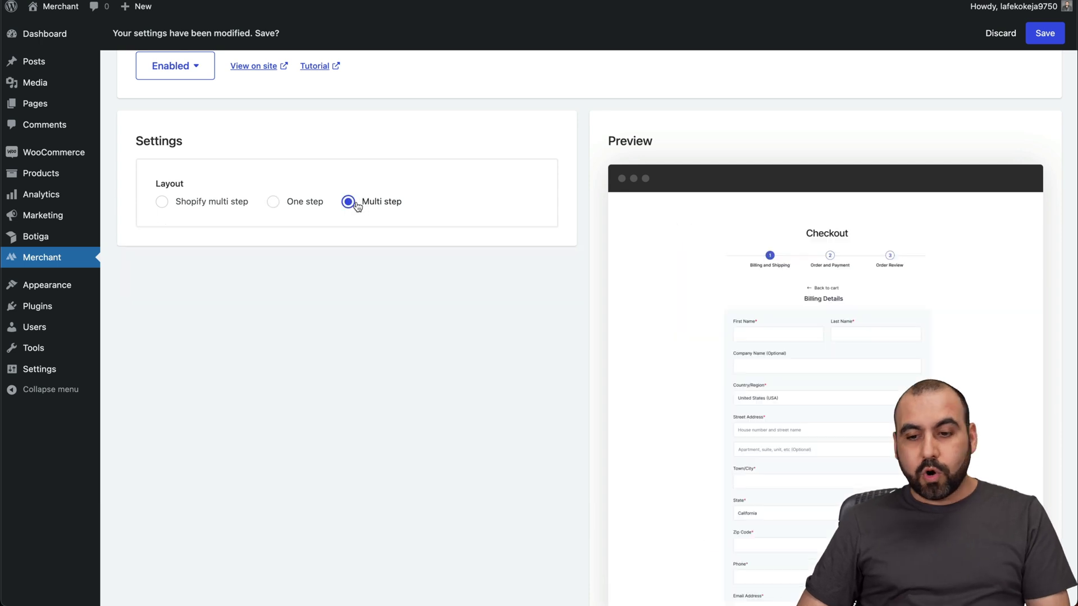
scroll(734, 368, "down", 5)
scroll(733, 369, "up", 8)
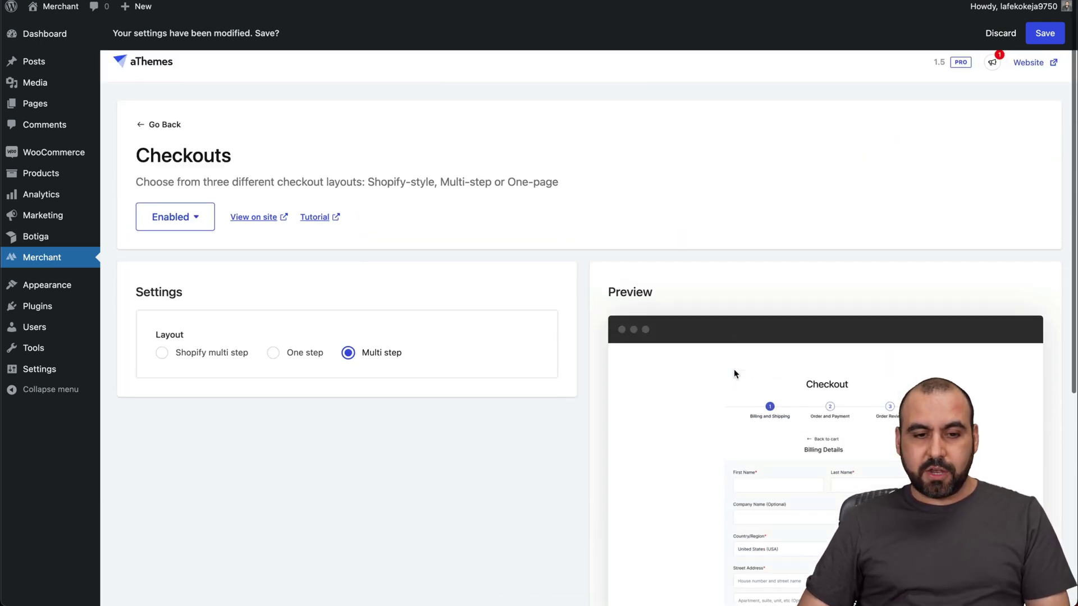
left_click(182, 331)
scroll(541, 494, "down", 3)
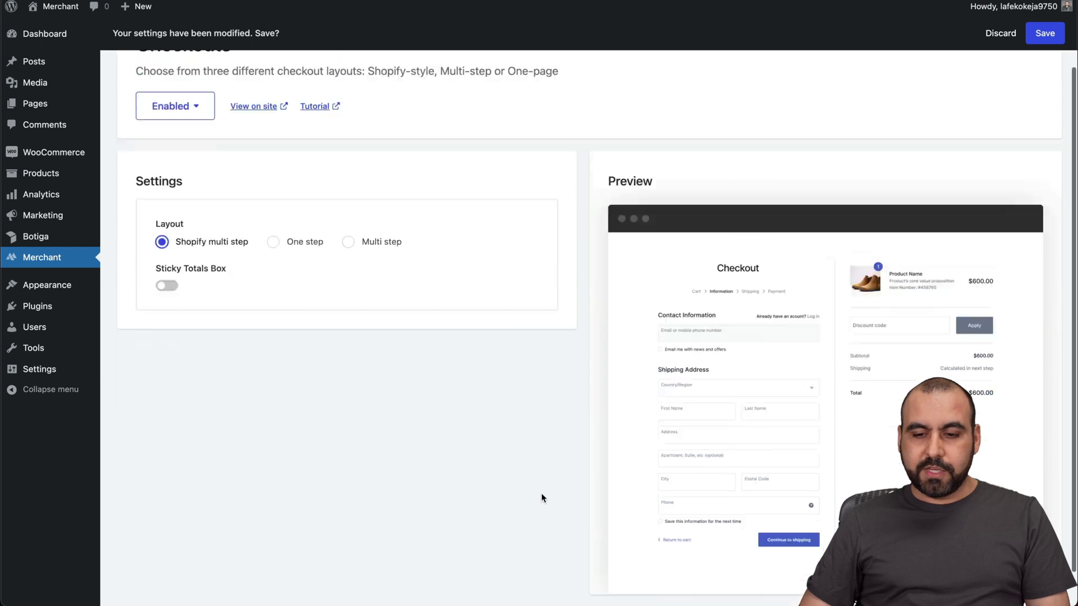
scroll(542, 498, "up", 3)
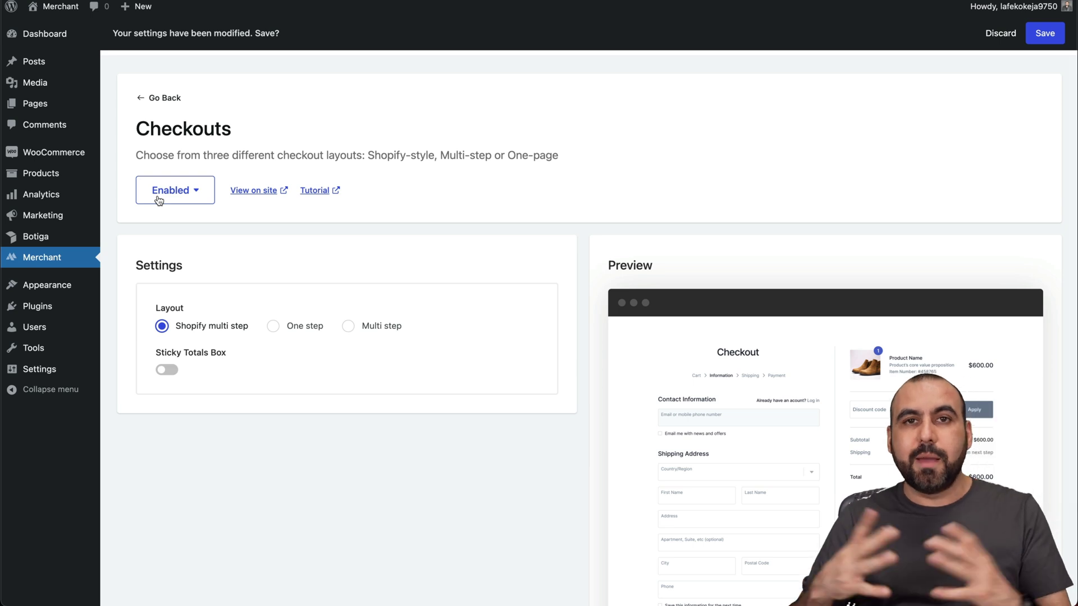
left_click(59, 258)
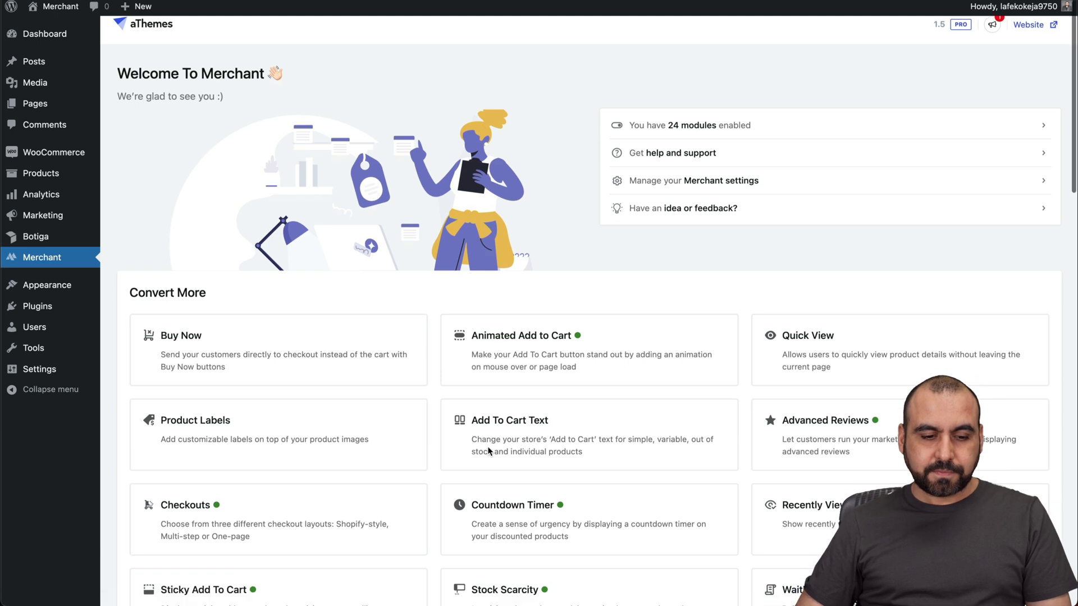
Open the Stock Scarcity settings and keep the placement as After add to cart form
scroll(488, 450, "down", 5)
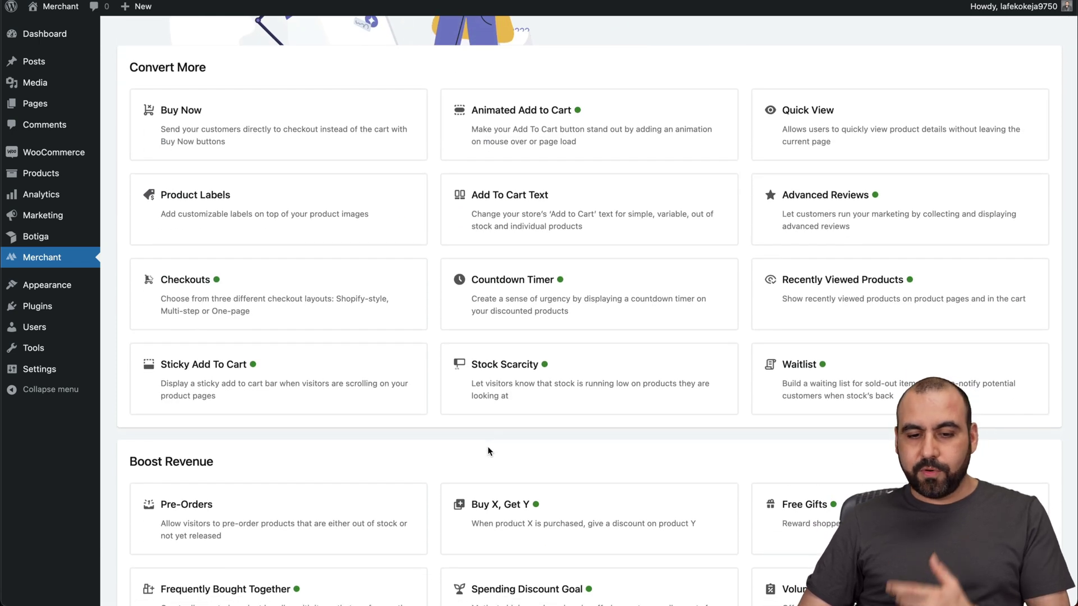
left_click(508, 377)
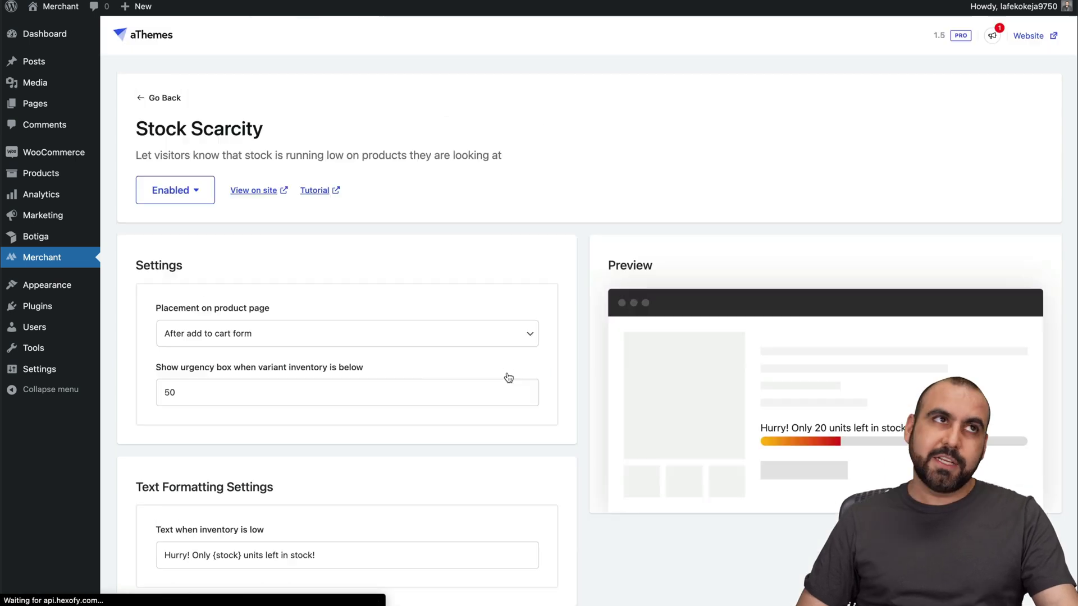
scroll(622, 475, "down", 3)
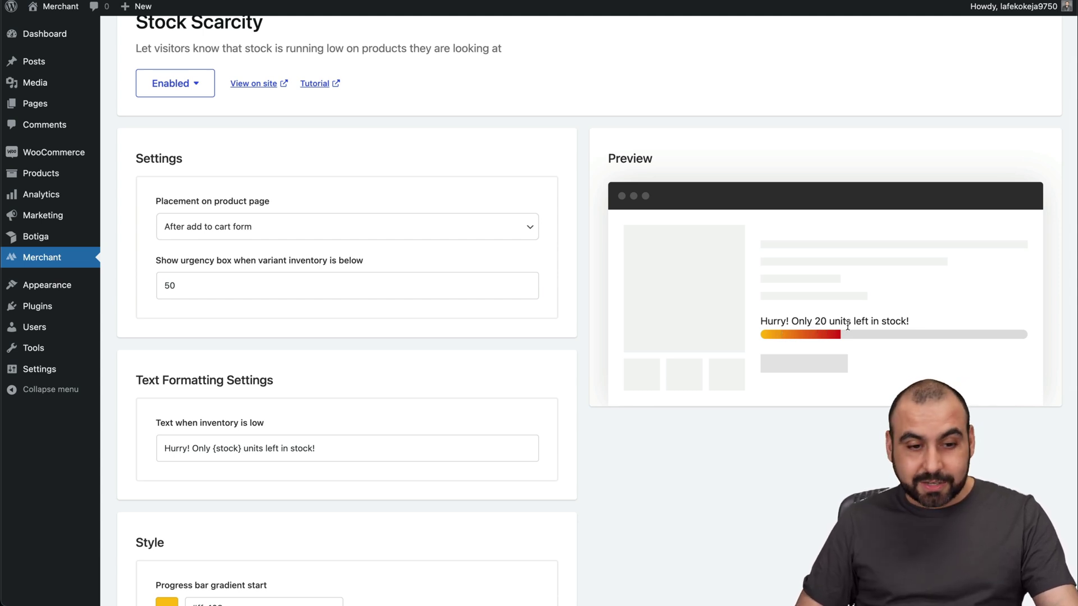
scroll(824, 442, "down", 2)
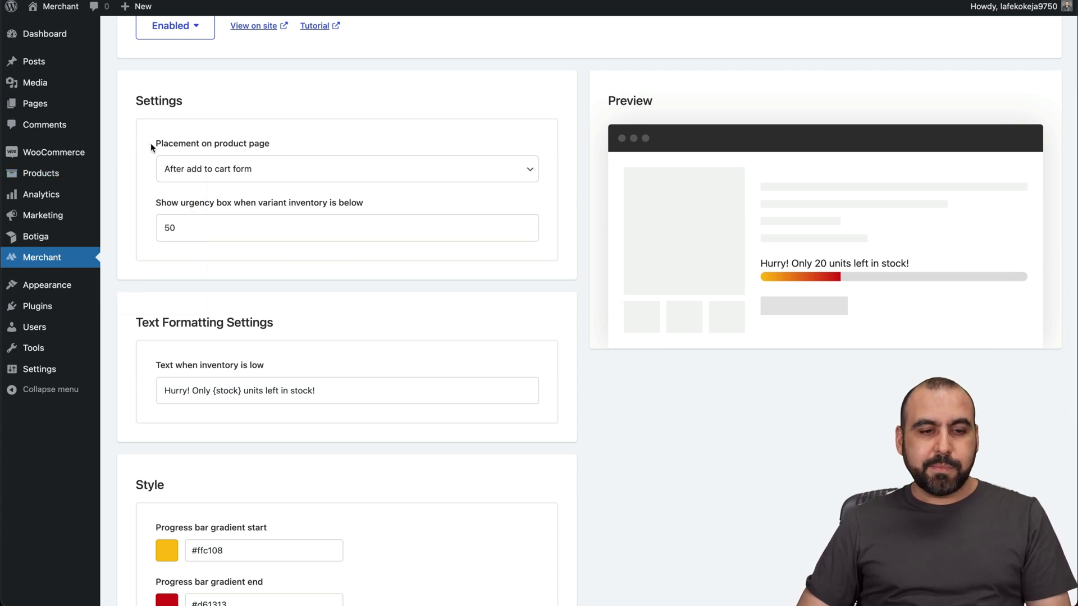
left_click(260, 168)
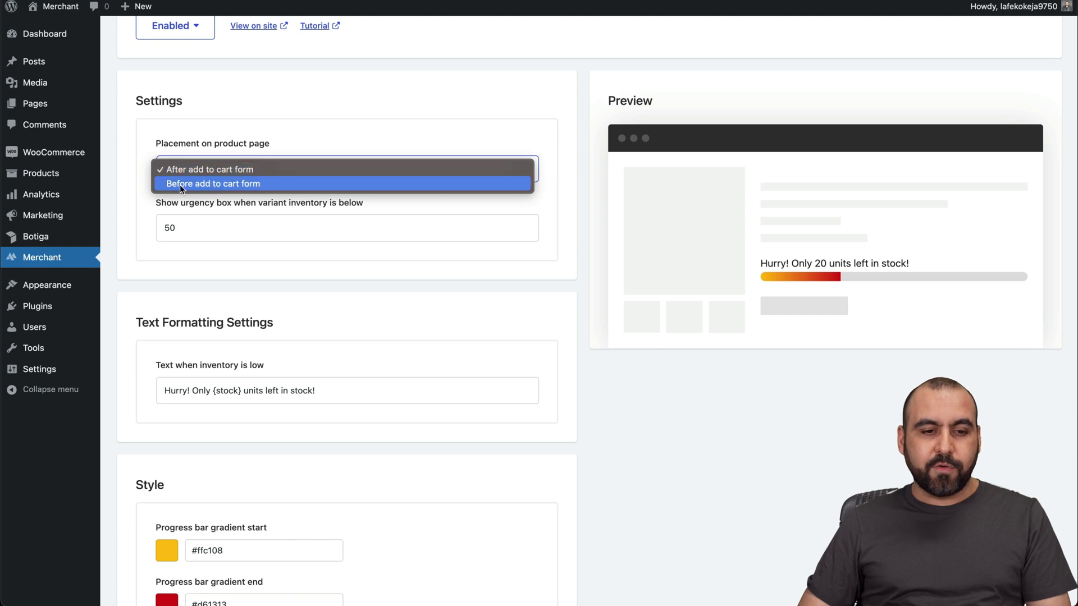
left_click(147, 226)
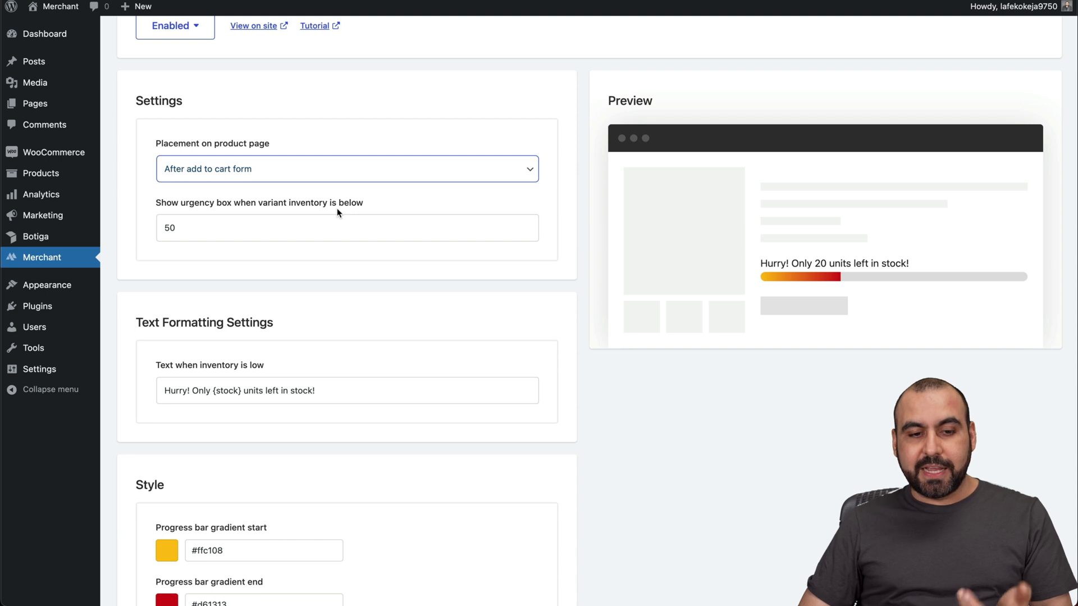
Review the low-inventory message text, then go back to the Merchant dashboard
scroll(168, 229, "down", 5)
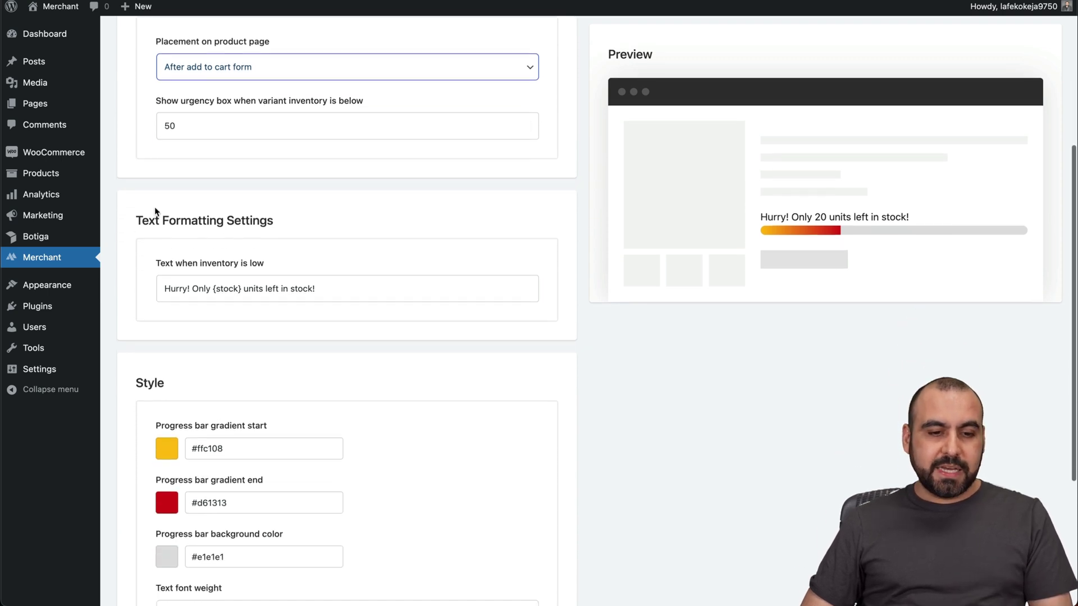
scroll(347, 272, "down", 3)
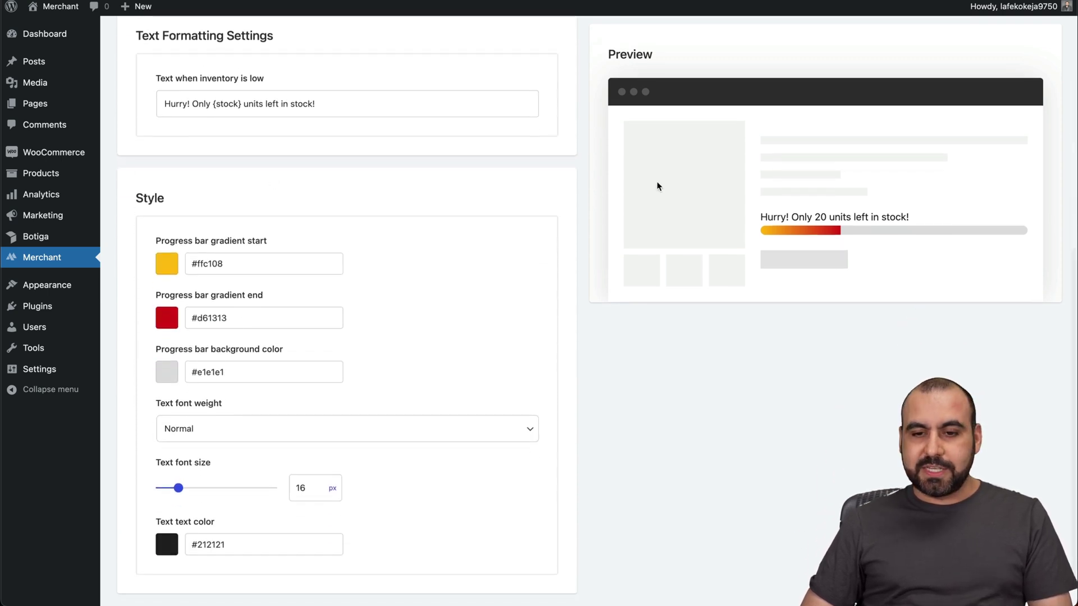
left_click_drag(164, 103, 380, 104)
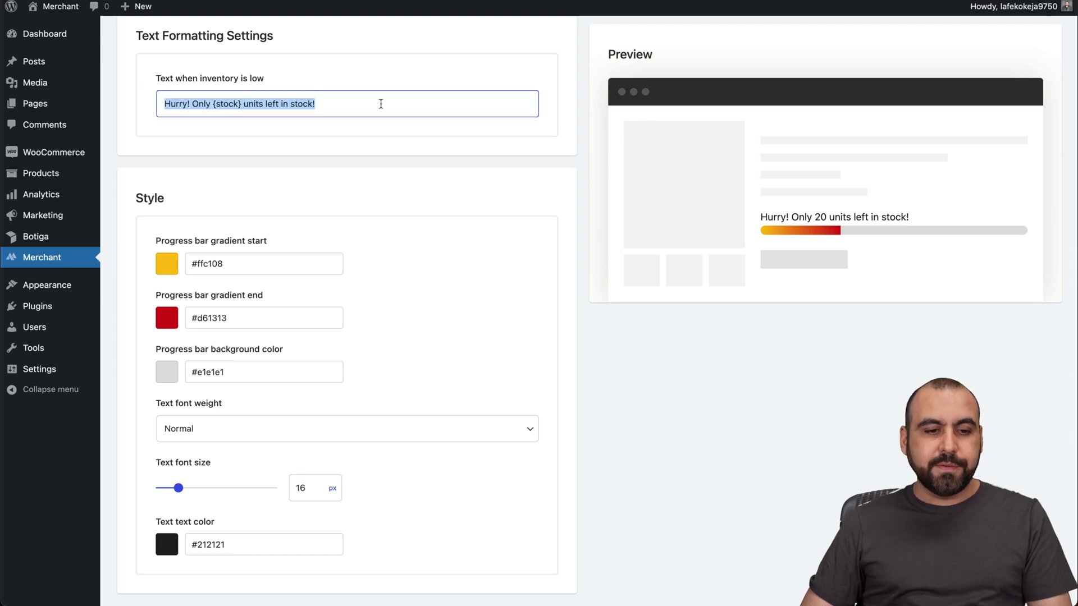
left_click(380, 104)
scroll(353, 247, "down", 2)
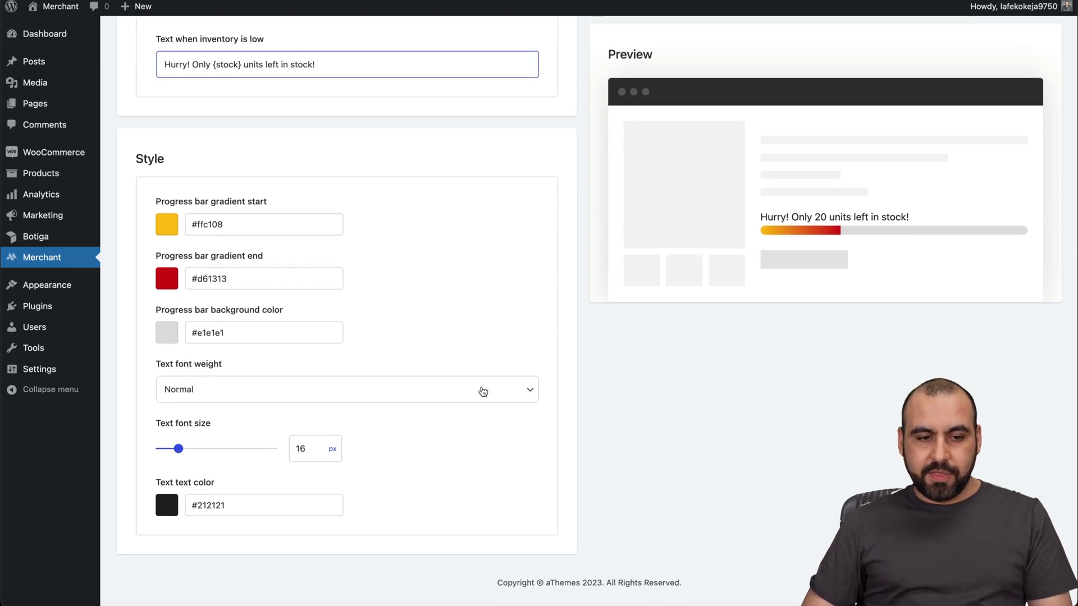
scroll(483, 392, "up", 10)
left_click(49, 264)
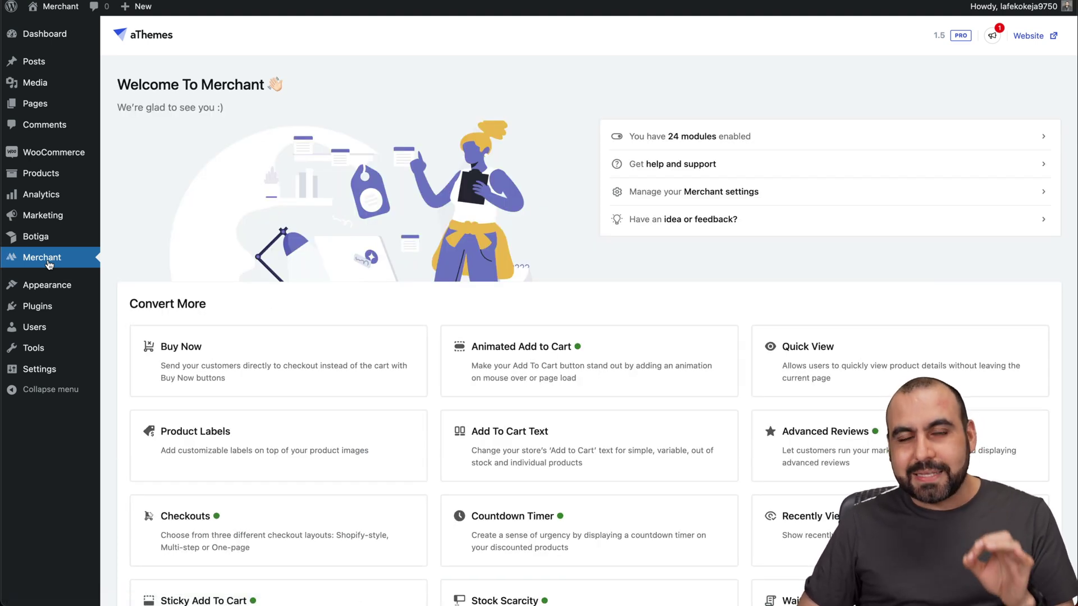
Open Buy X, Get Y settings, keep placement After add to cart form, and review its Buy One Get One text
scroll(49, 264, "down", 9)
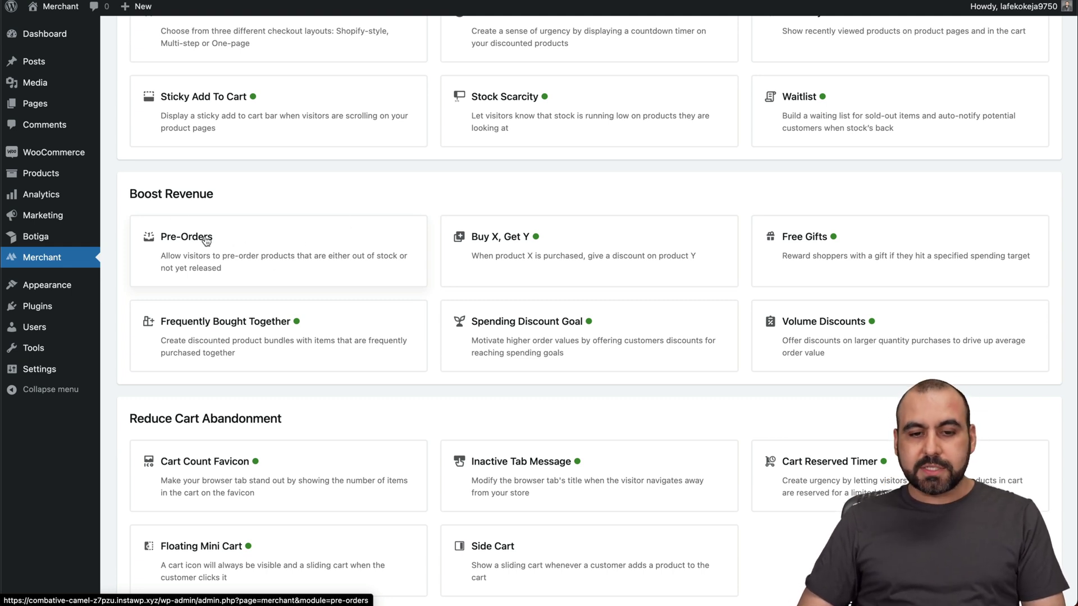
left_click(535, 243)
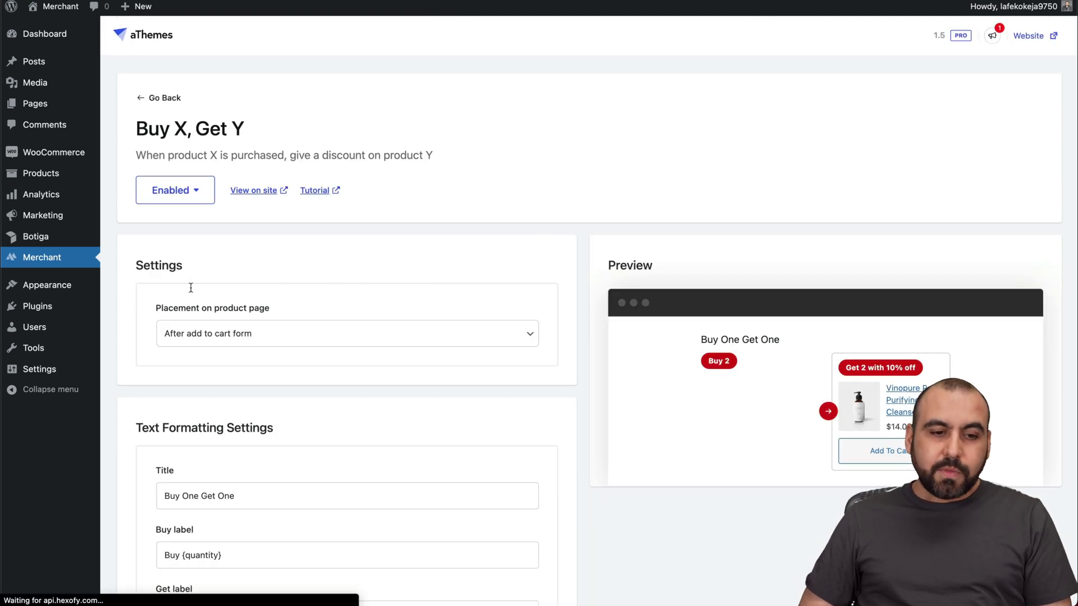
scroll(511, 362, "down", 2)
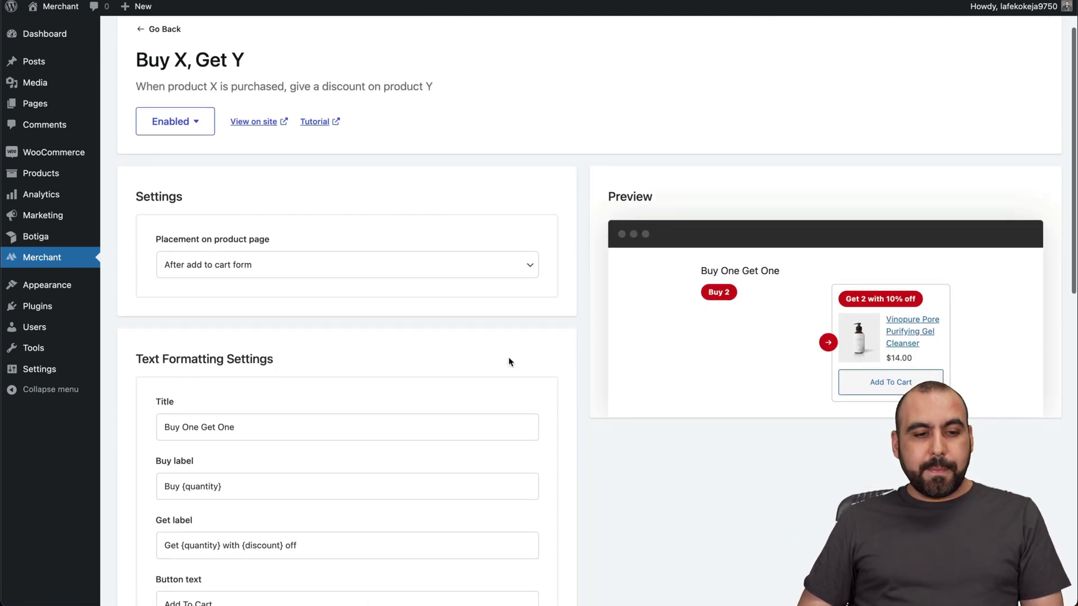
left_click(169, 274)
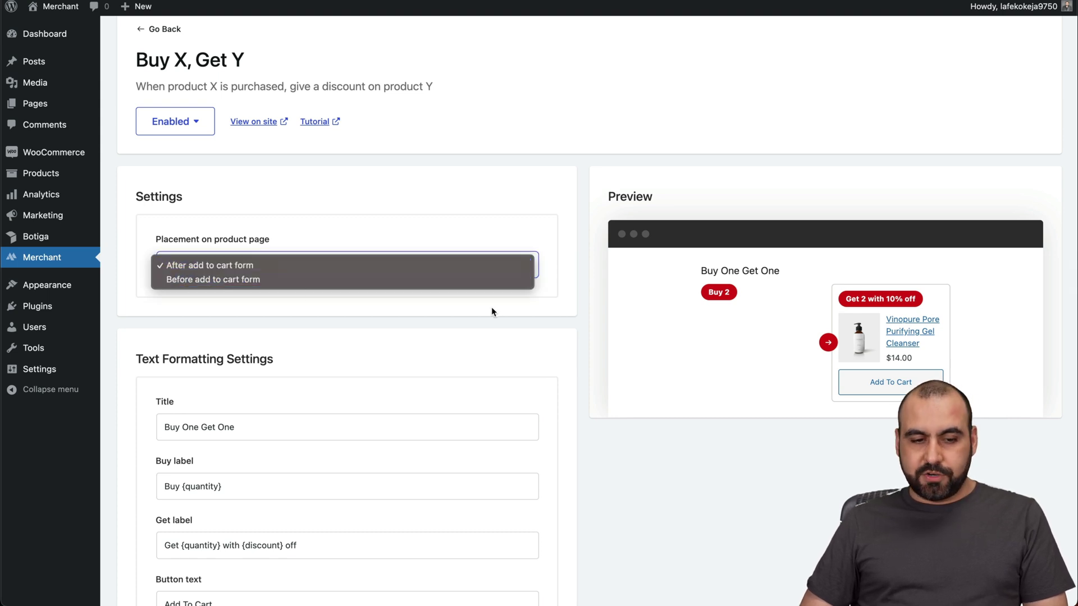
left_click(486, 394)
scroll(486, 395, "down", 1)
scroll(486, 394, "down", 3)
scroll(363, 370, "down", 5)
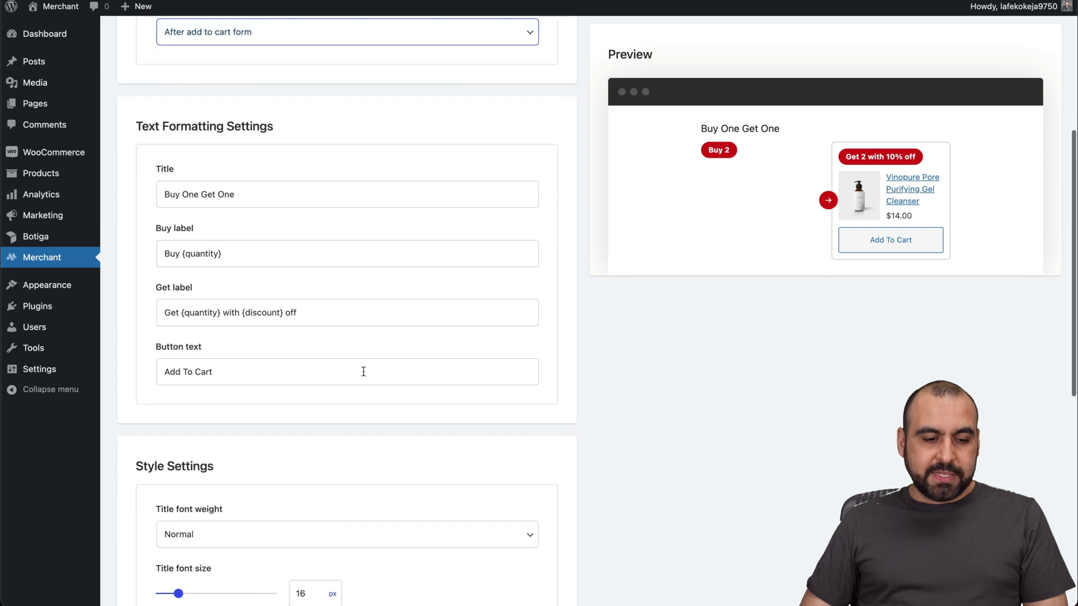
scroll(285, 550, "down", 3)
scroll(284, 556, "up", 15)
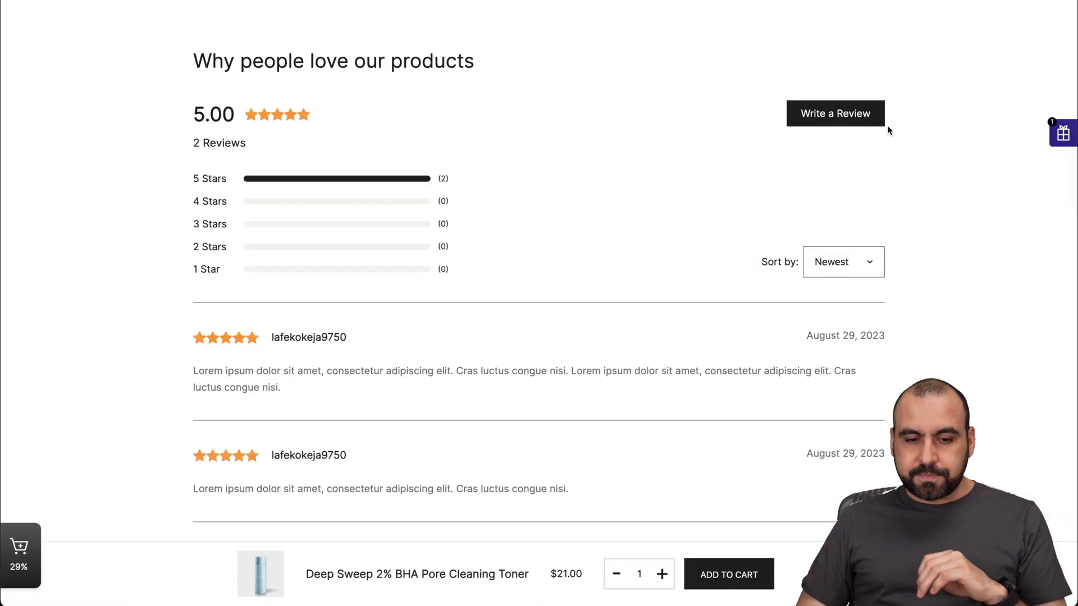
scroll(752, 365, "up", 15)
scroll(735, 357, "down", 3)
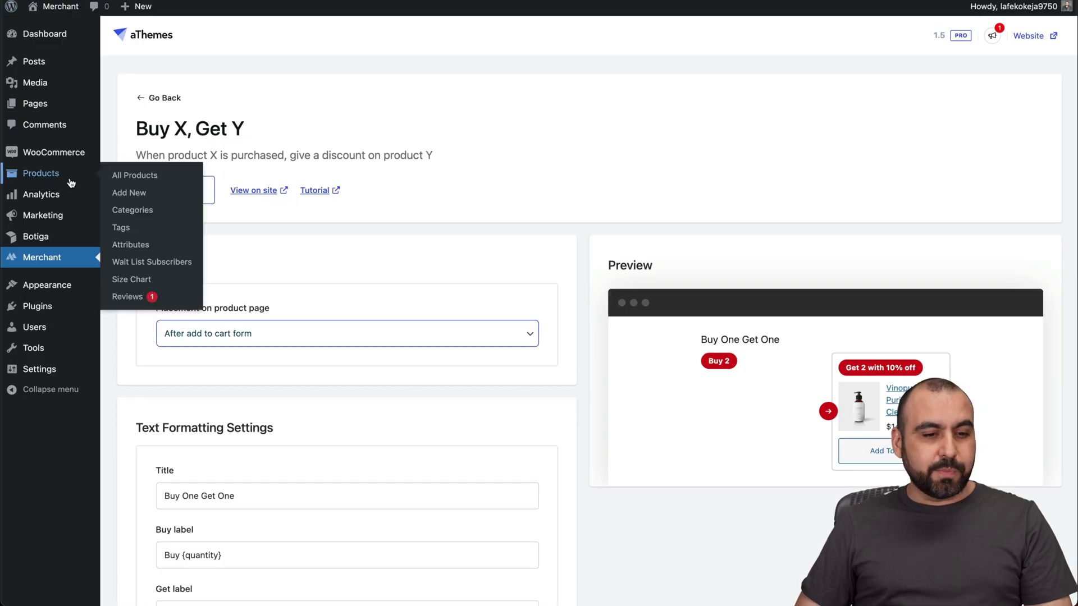
Edit Eternal Sunset Collection Lip and Cheek from All Products and scroll to Merchant Product Options
left_click(70, 184)
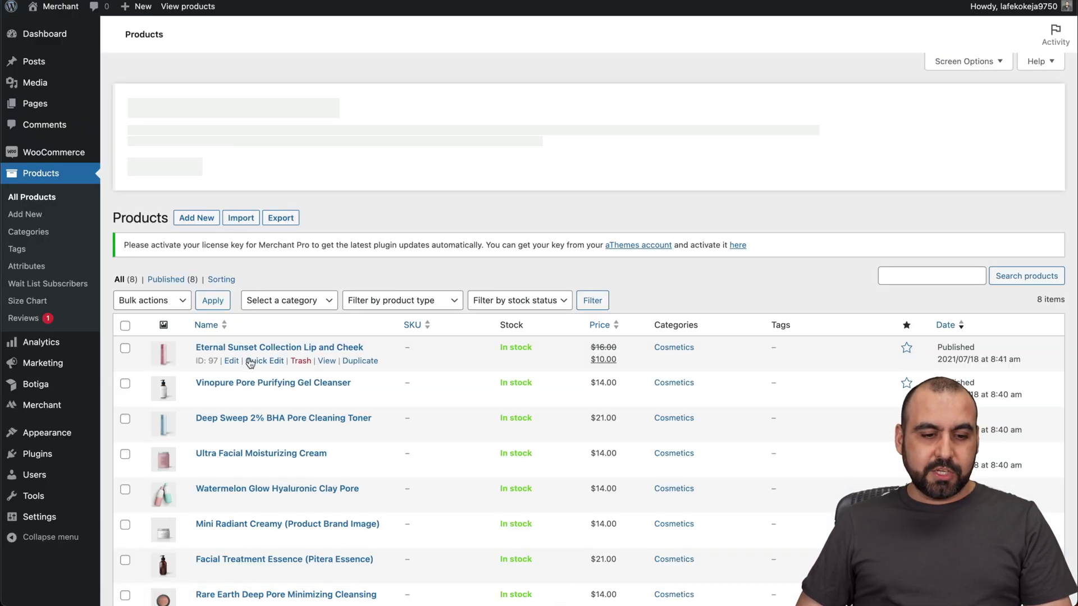
left_click(233, 361)
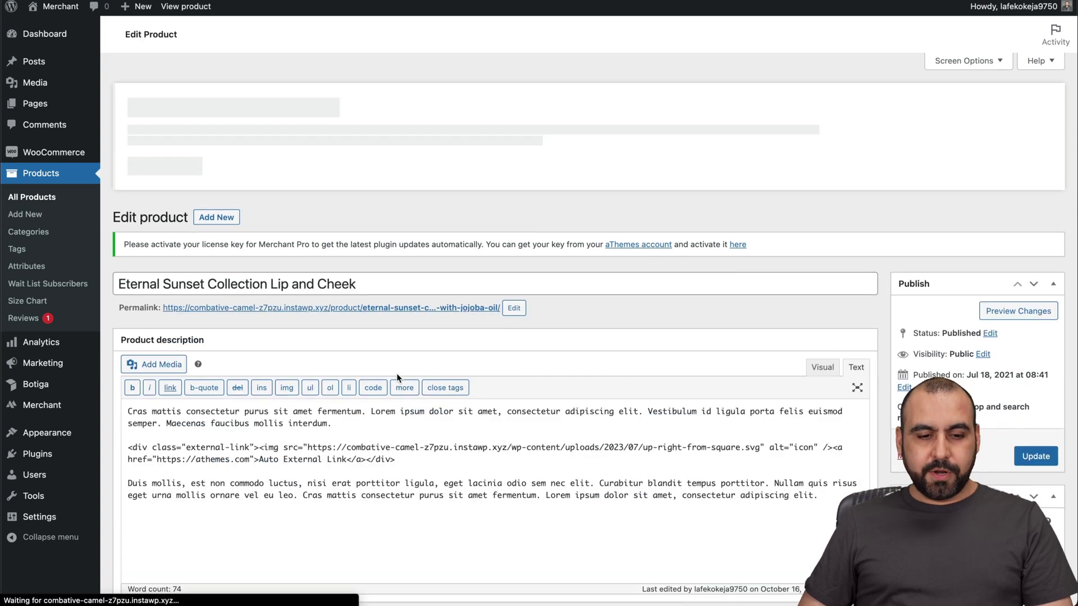
scroll(396, 375, "down", 10)
scroll(397, 375, "down", 6)
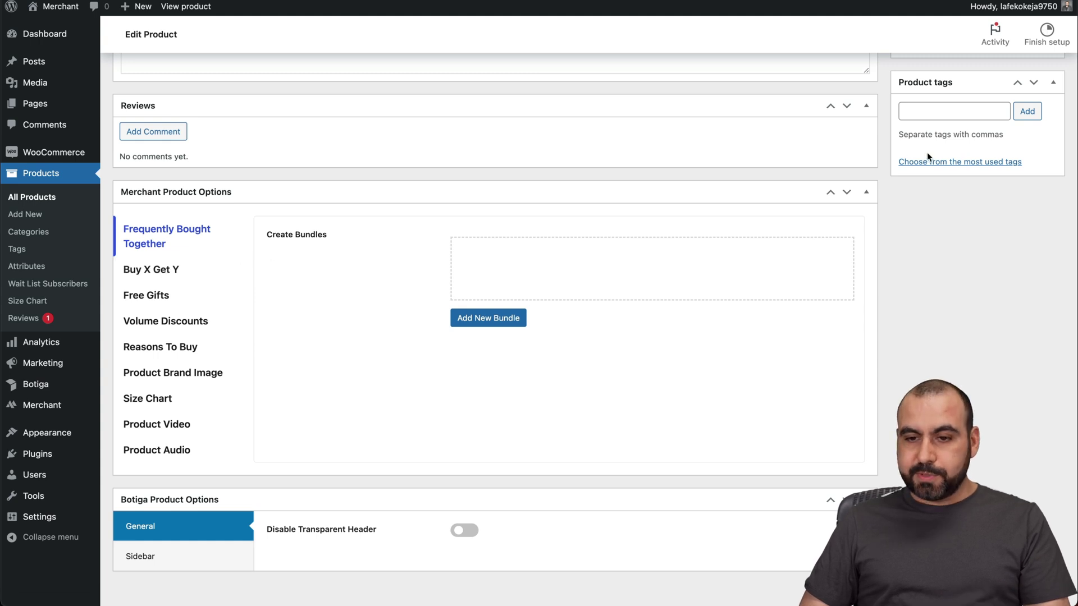
scroll(927, 152, "up", 10)
Add a Fixed Discount bundle of 5 USD containing Eternal Sunset Collection Lip and Cheek
scroll(871, 421, "down", 10)
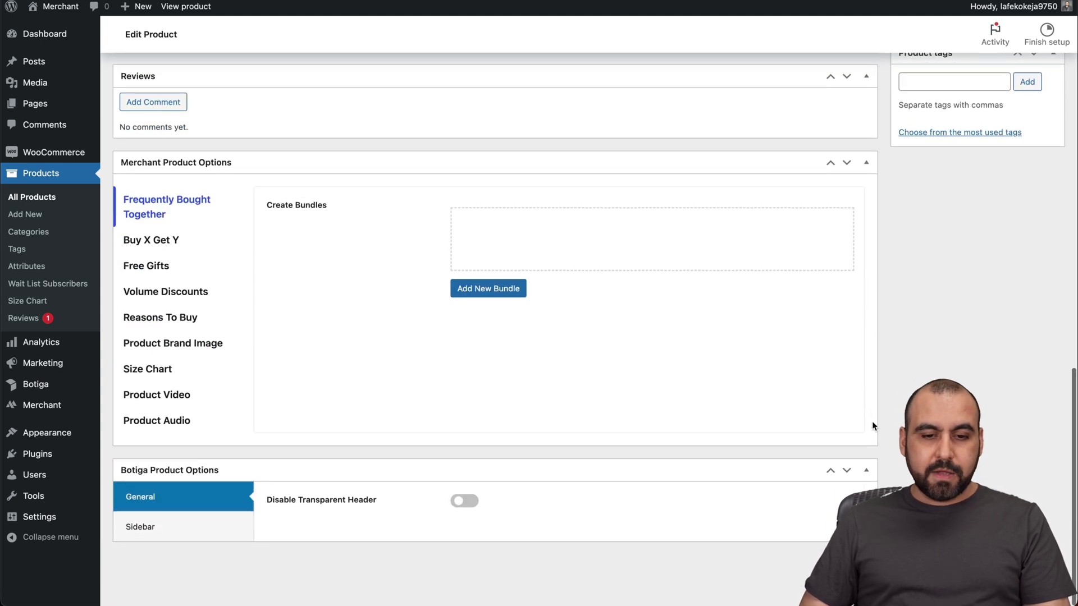
left_click(503, 297)
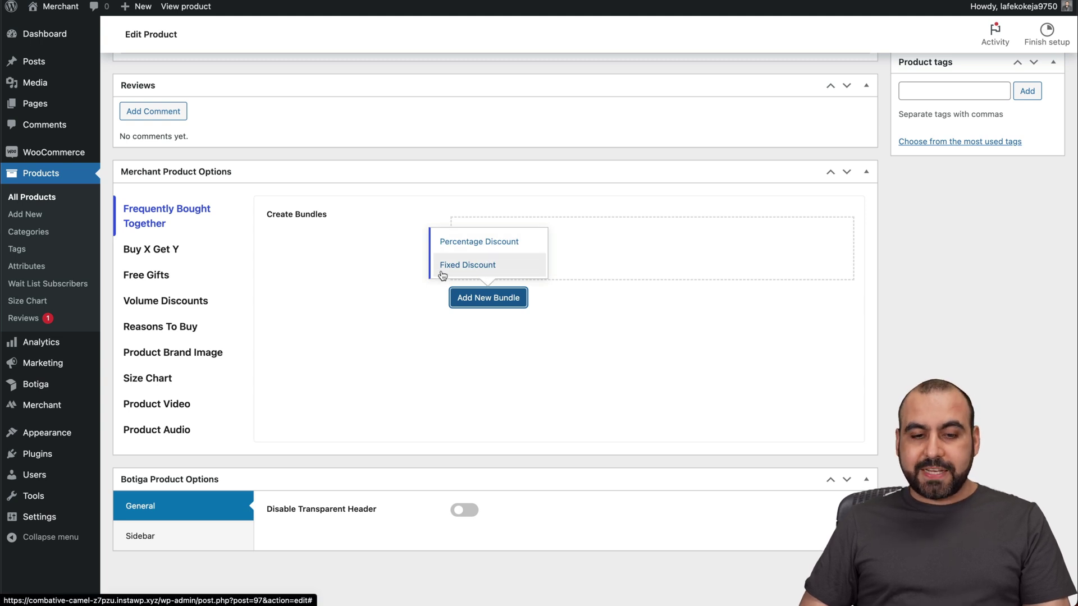
left_click(503, 270)
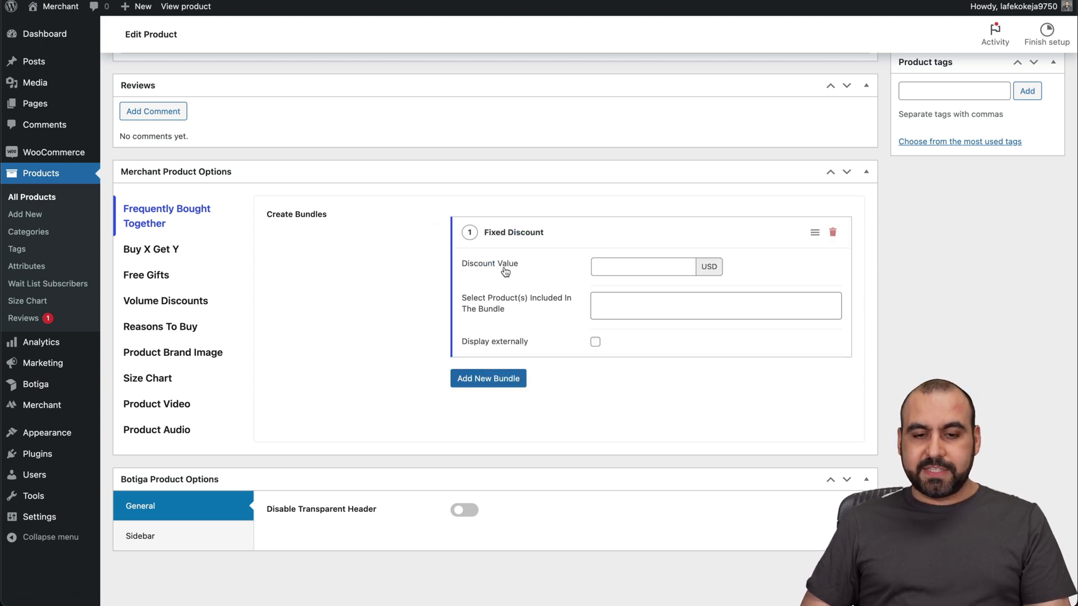
left_click(645, 266)
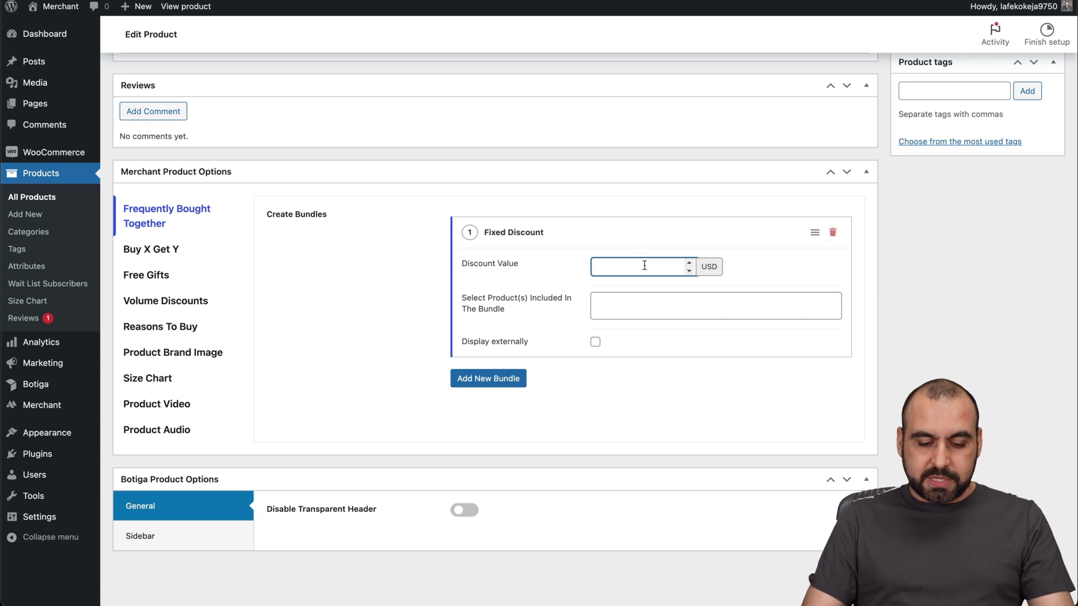
type("5")
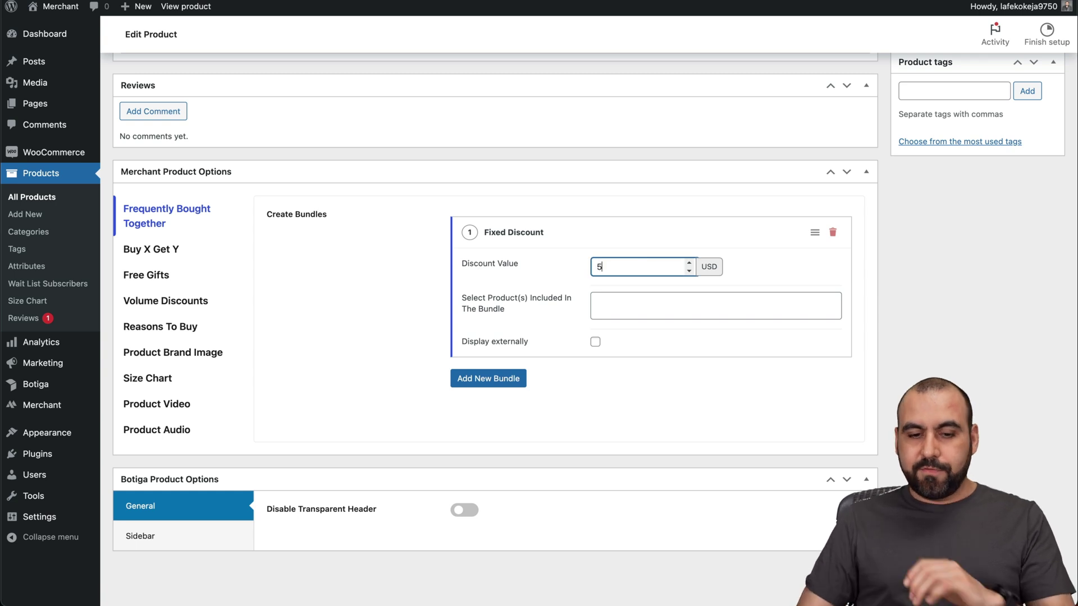
left_click(612, 308)
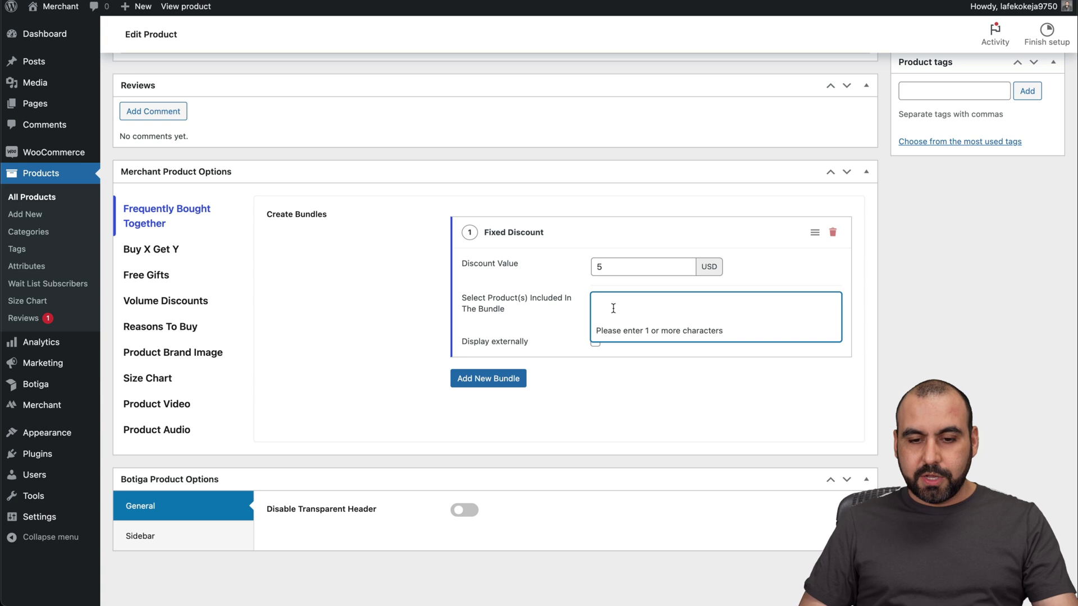
type("a")
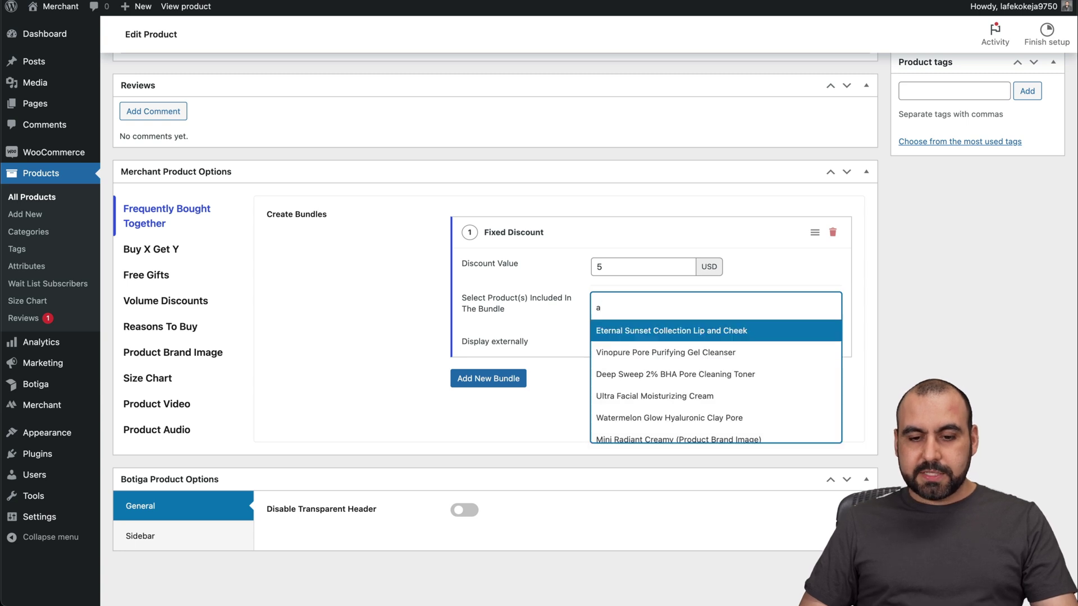
left_click(634, 331)
left_click(527, 368)
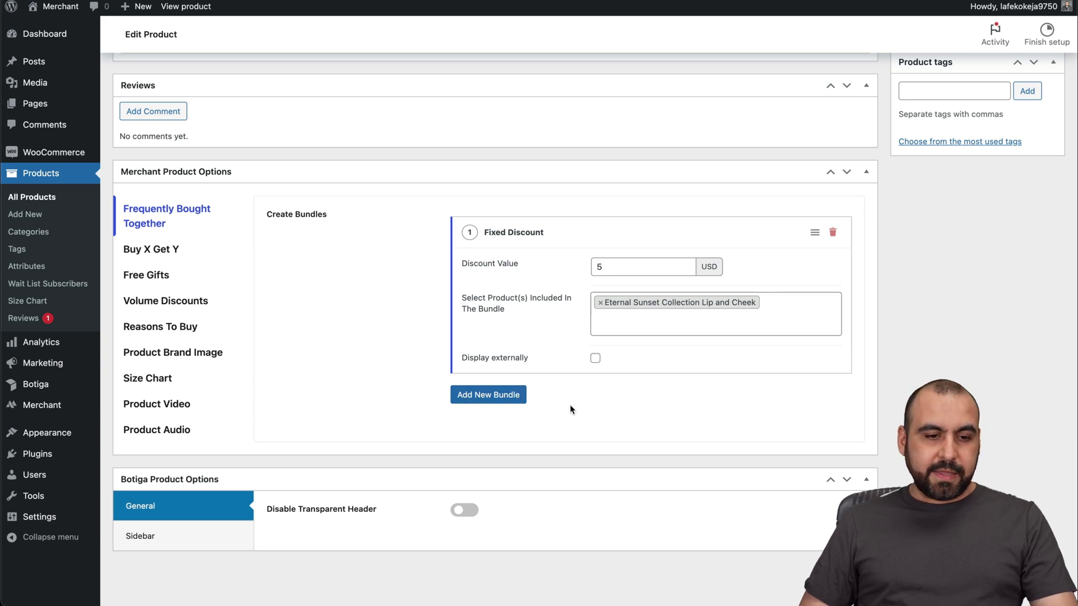
left_click(155, 255)
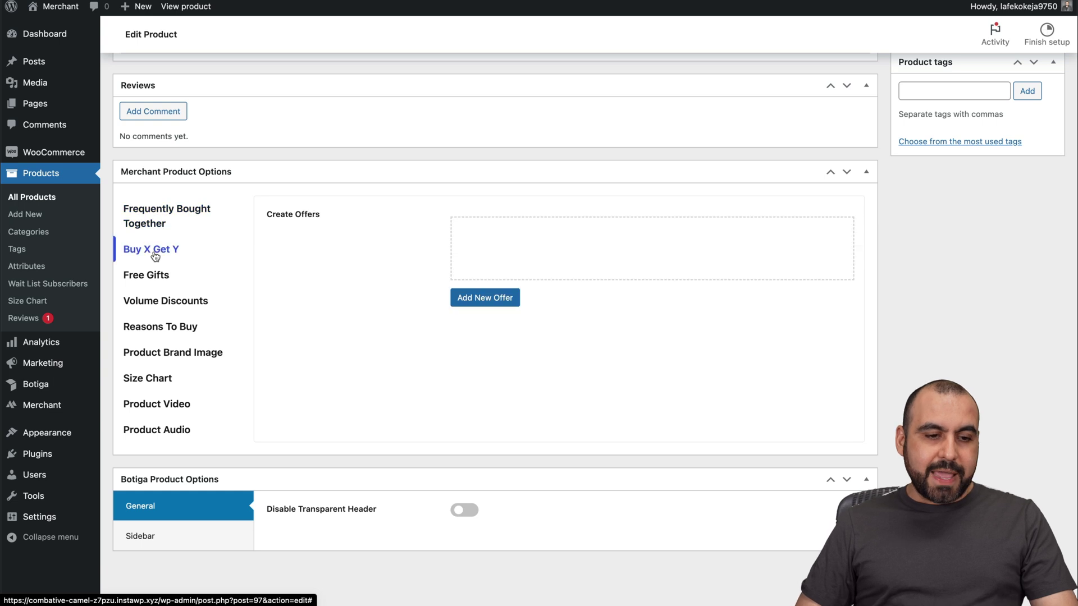
Create a fixed-discount offer: buy 5, get 1 Eternal Sunset Collection Lip and Cheek, 5 USD off
left_click(479, 299)
left_click(484, 269)
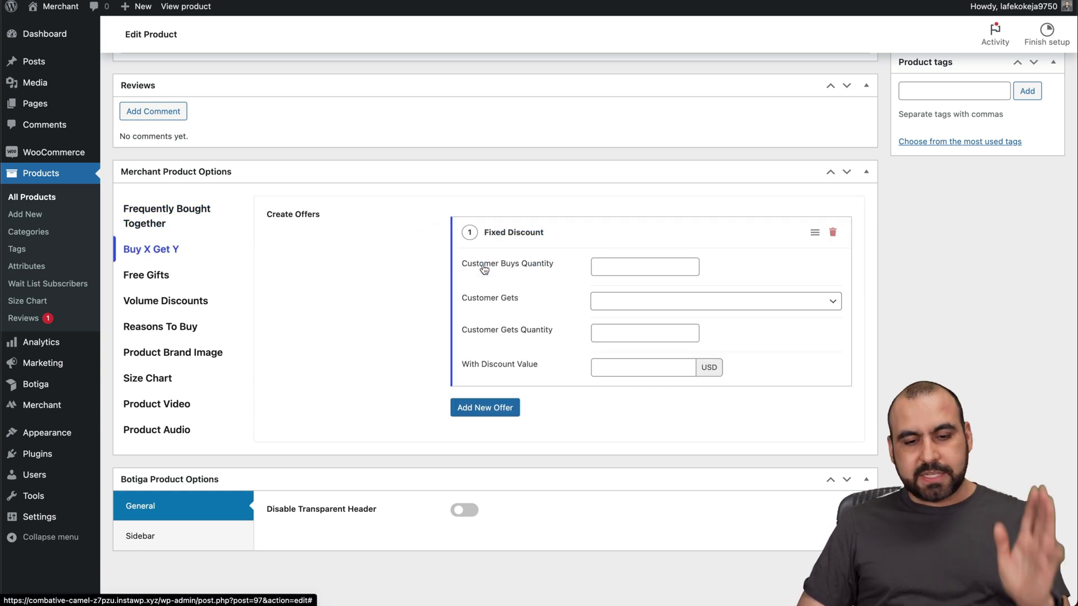
left_click(631, 265)
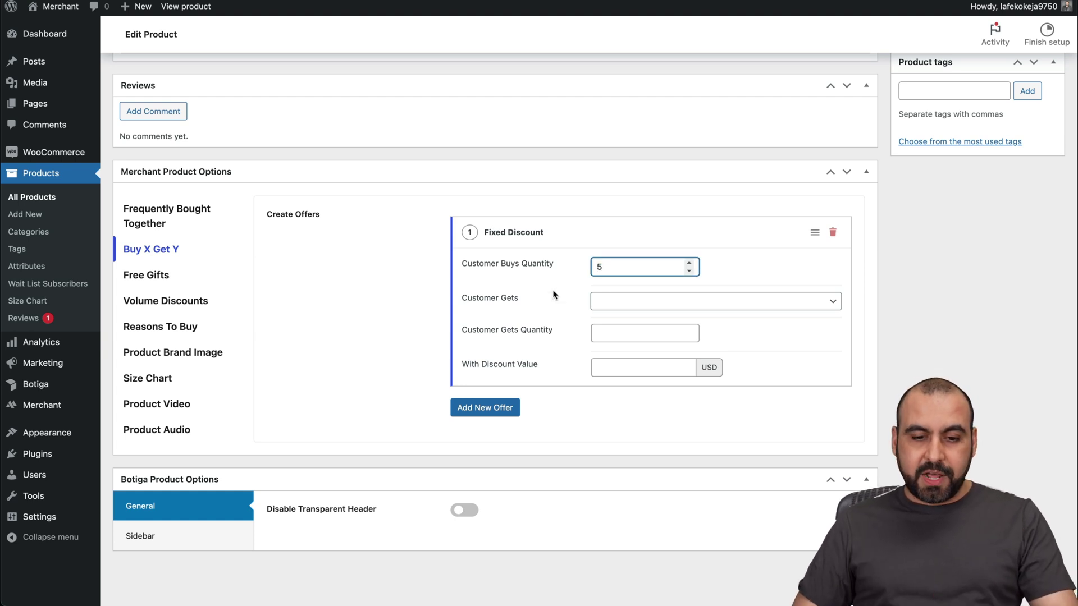
left_click(626, 308)
type("e")
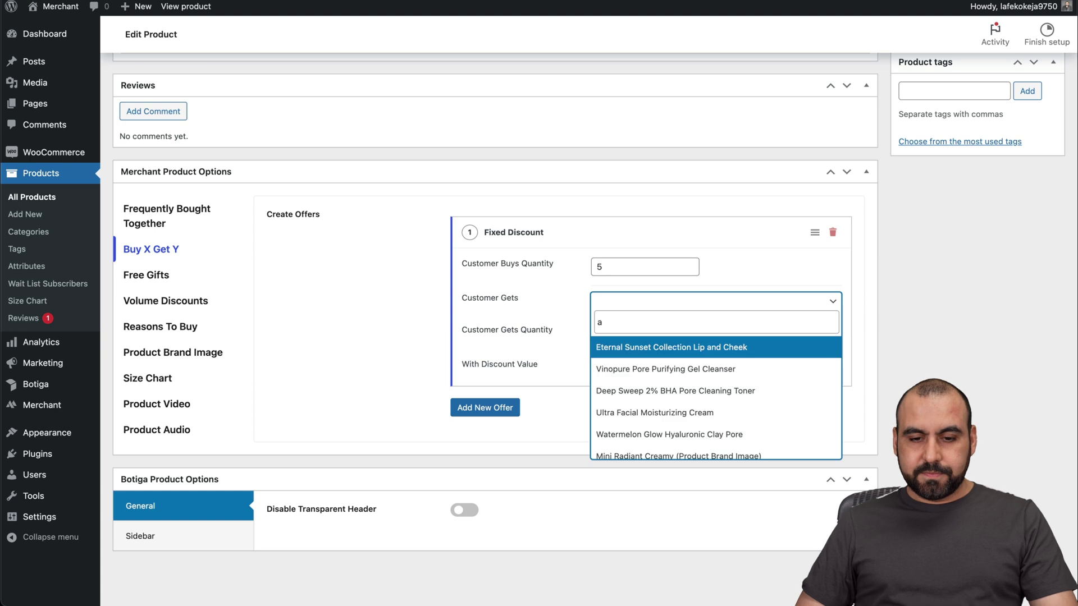
left_click(671, 358)
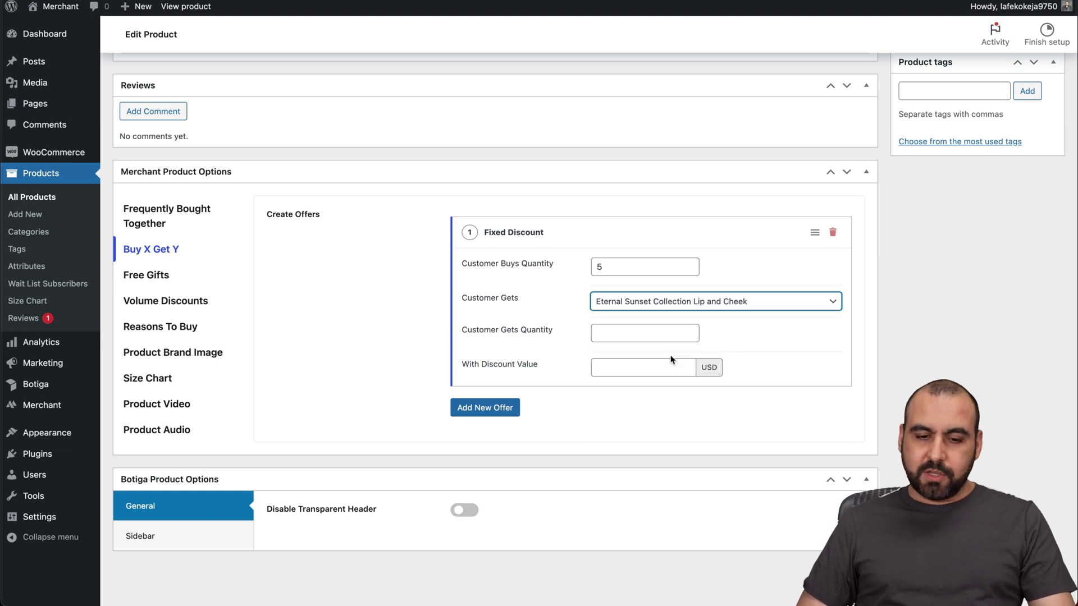
left_click(621, 339)
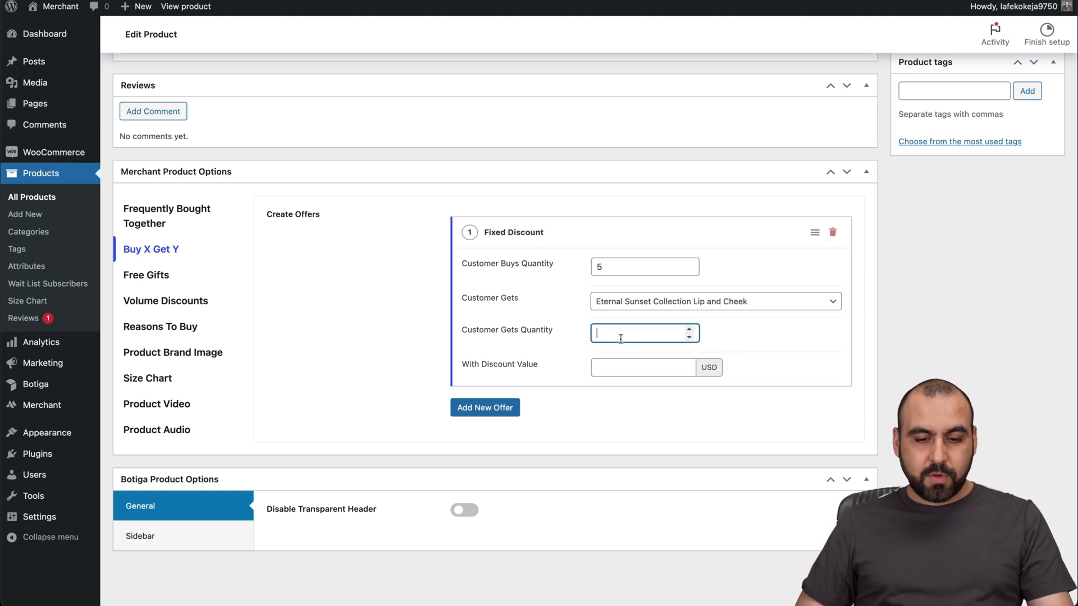
left_click(561, 374)
left_click(625, 368)
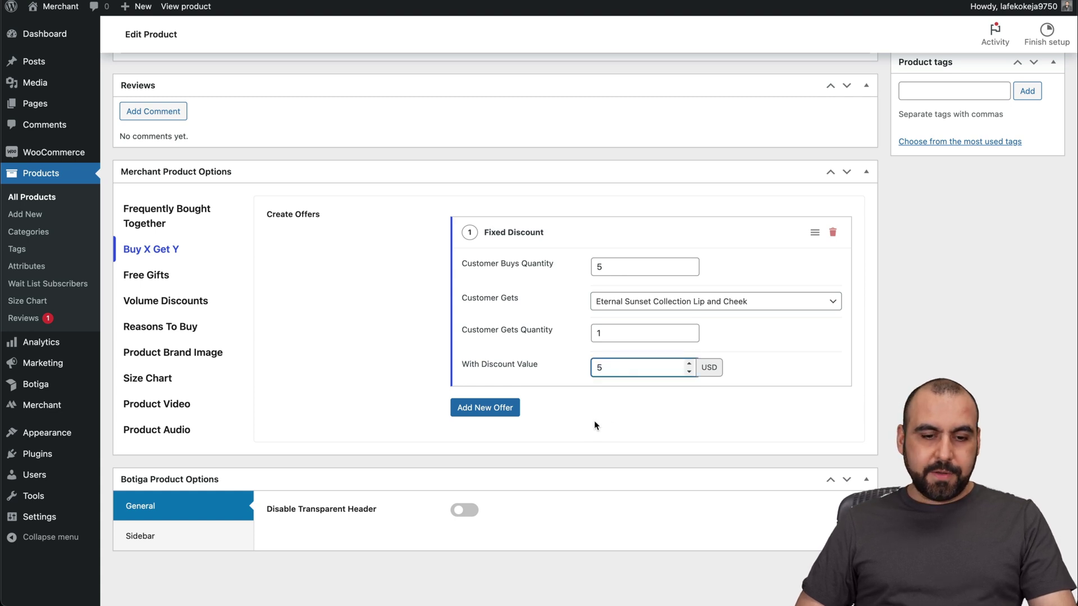
left_click(167, 275)
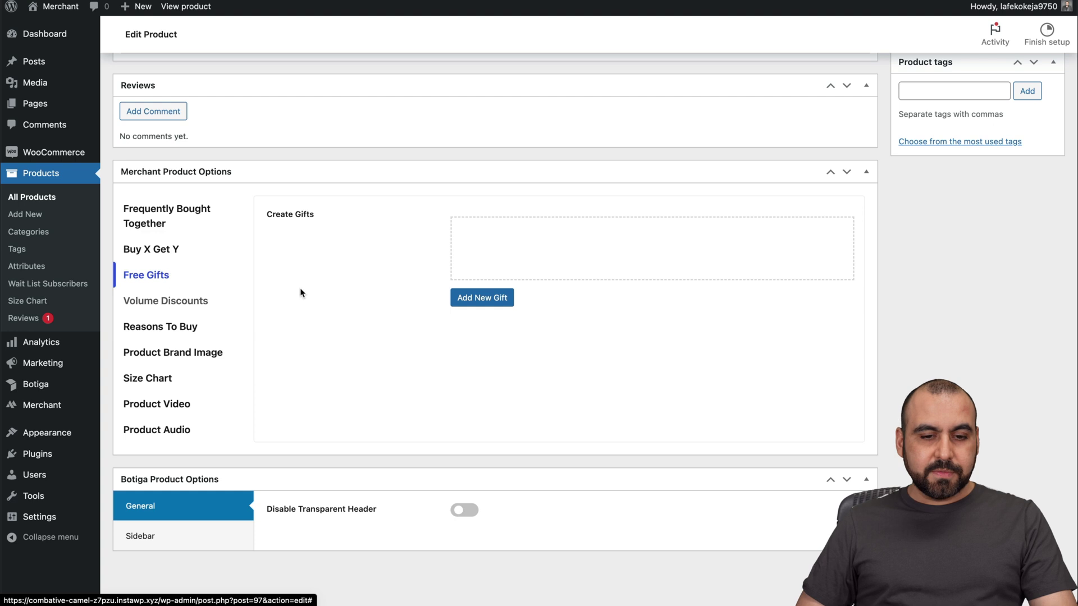
Add a percentage-discount volume tier giving 10% off at quantity 10
left_click(482, 298)
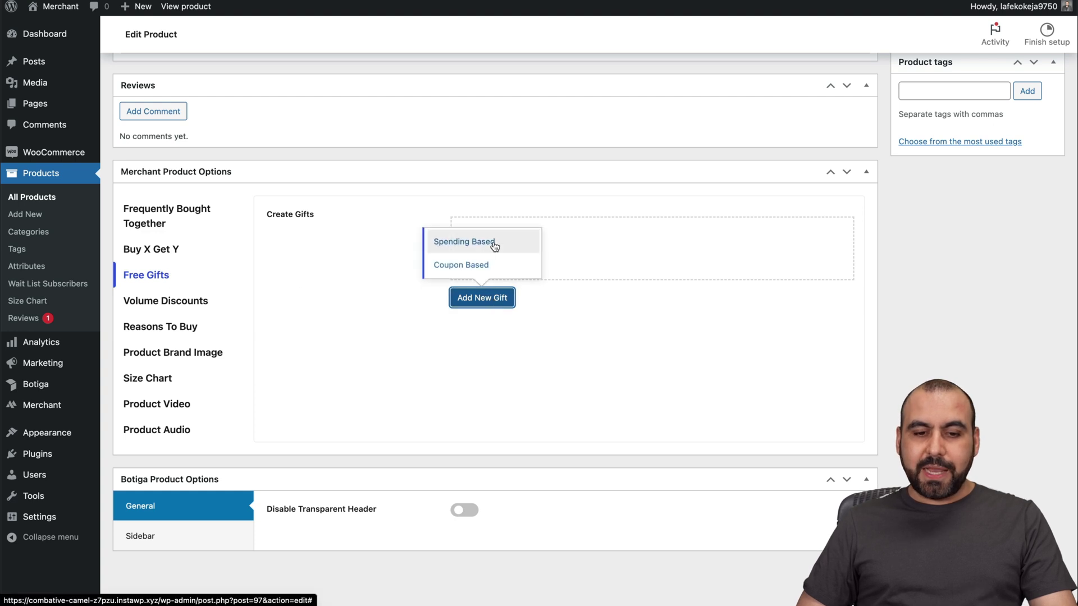
left_click(165, 301)
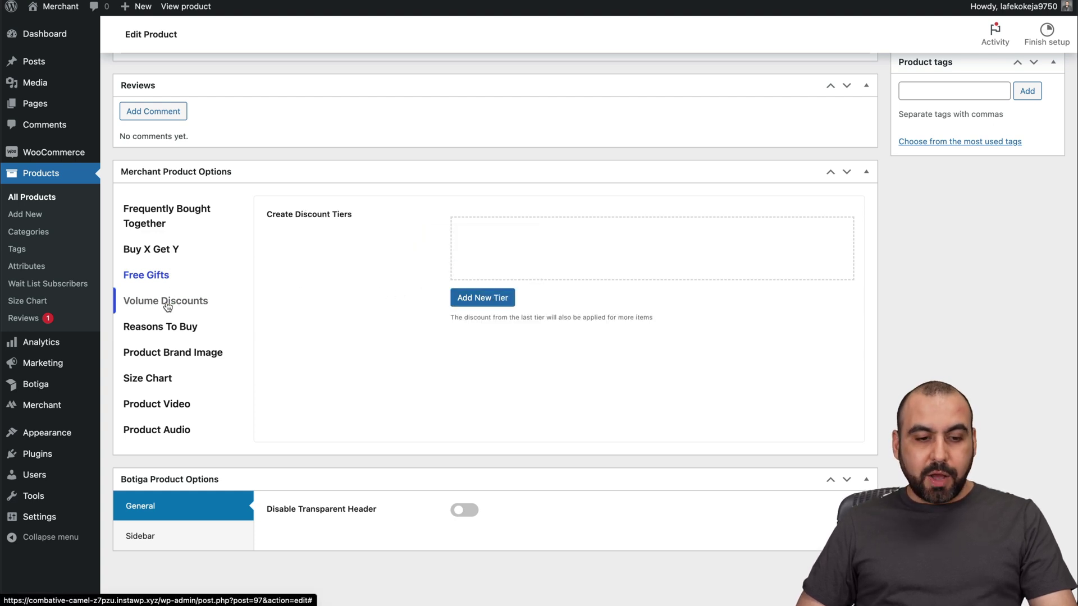
left_click(486, 299)
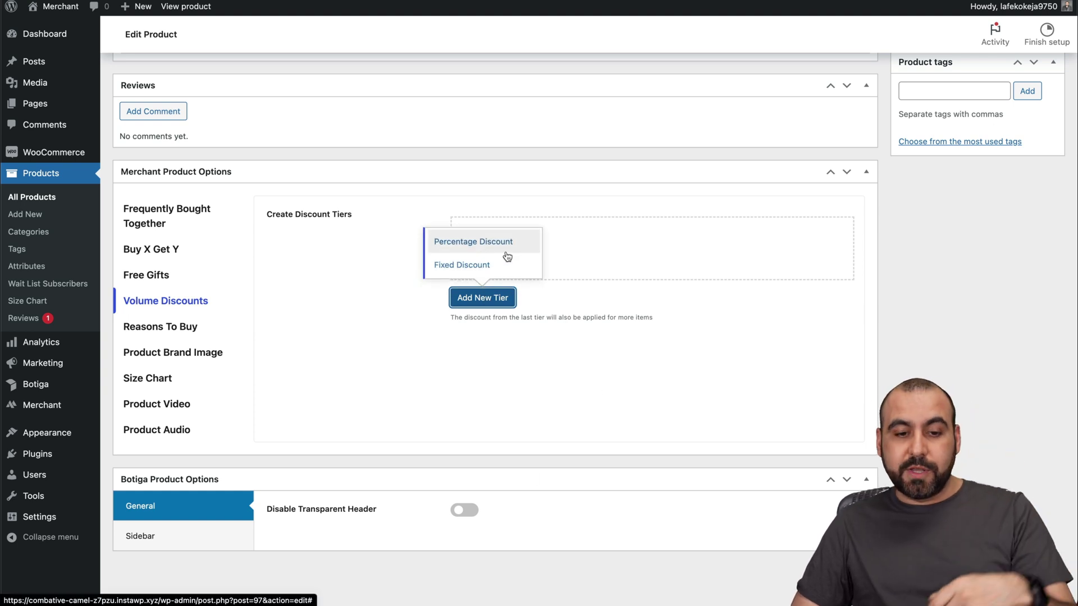
left_click(483, 244)
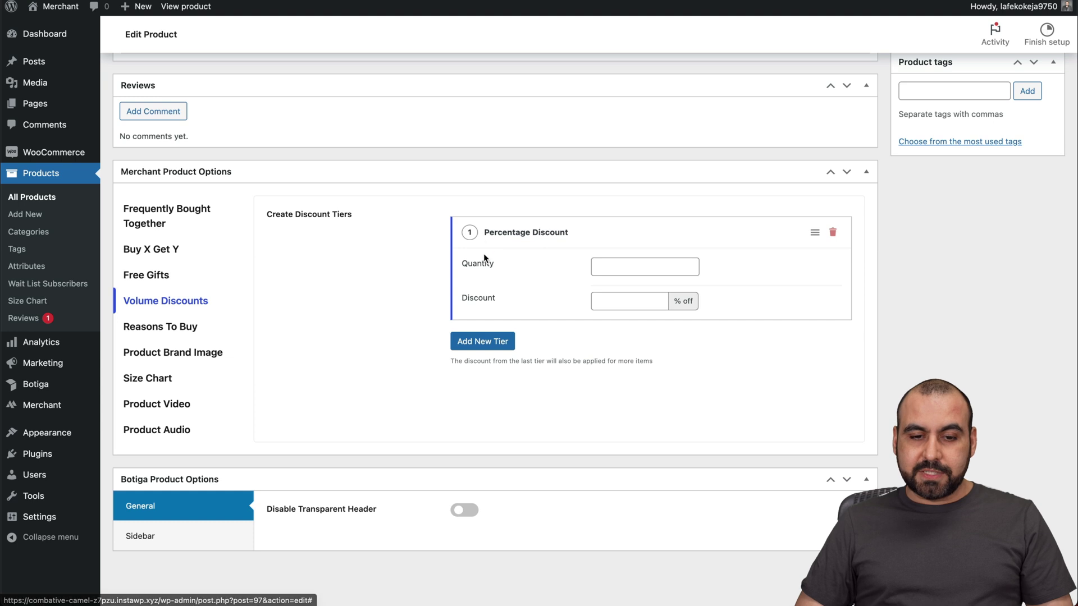
left_click(616, 260)
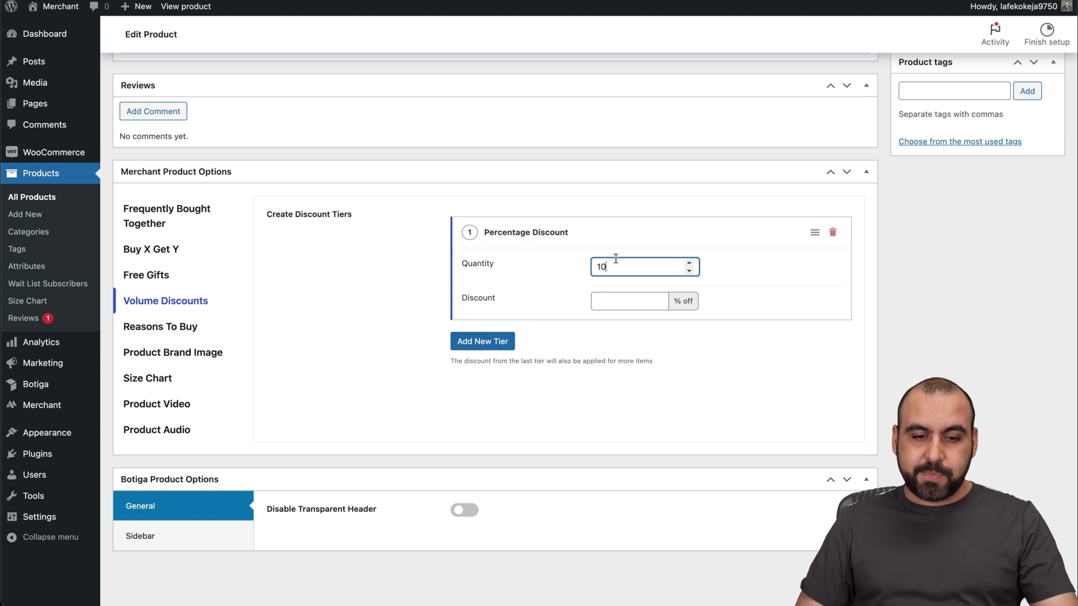
left_click(636, 303)
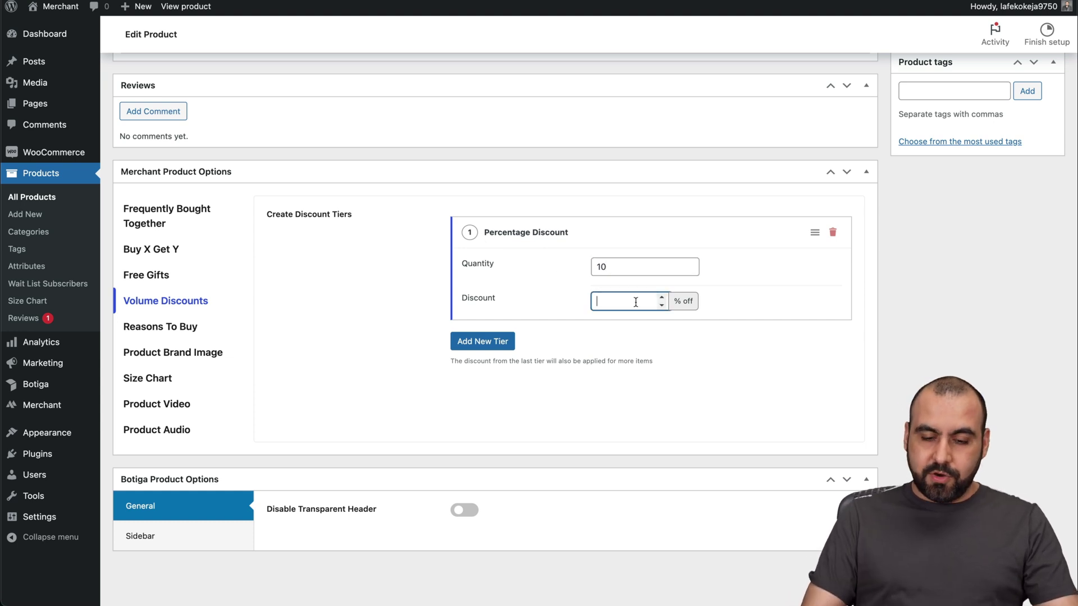
left_click(481, 342)
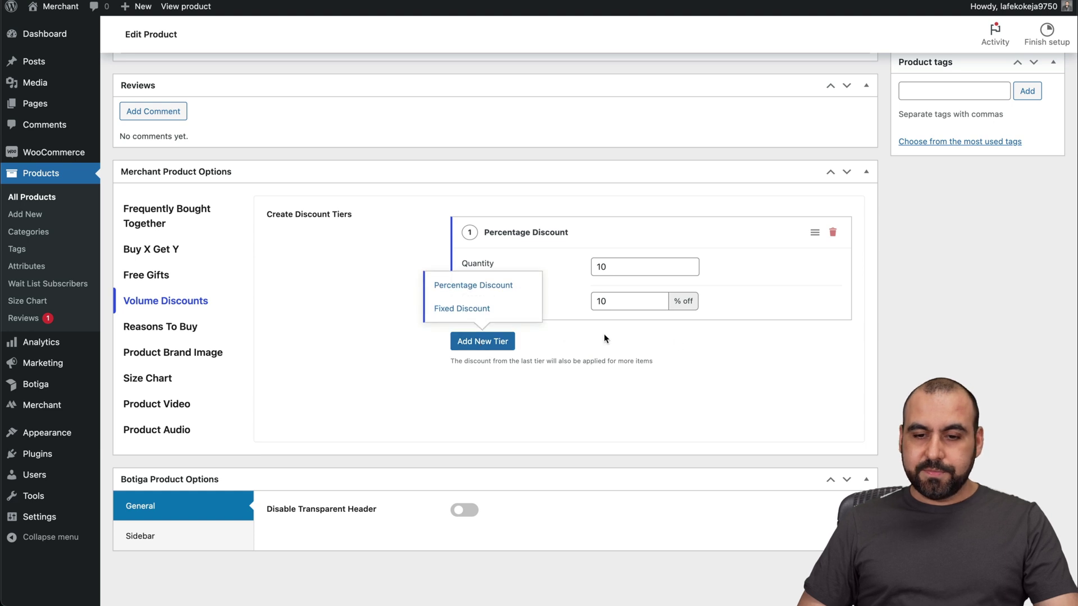
left_click(151, 327)
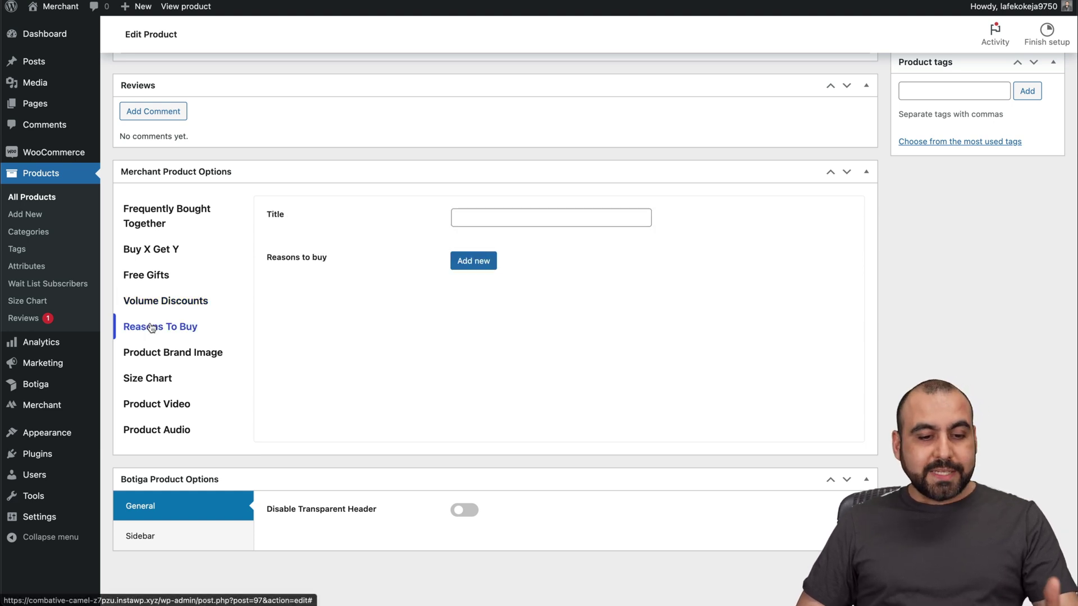
Look over the Reasons to buy title and list on the product
left_click(492, 216)
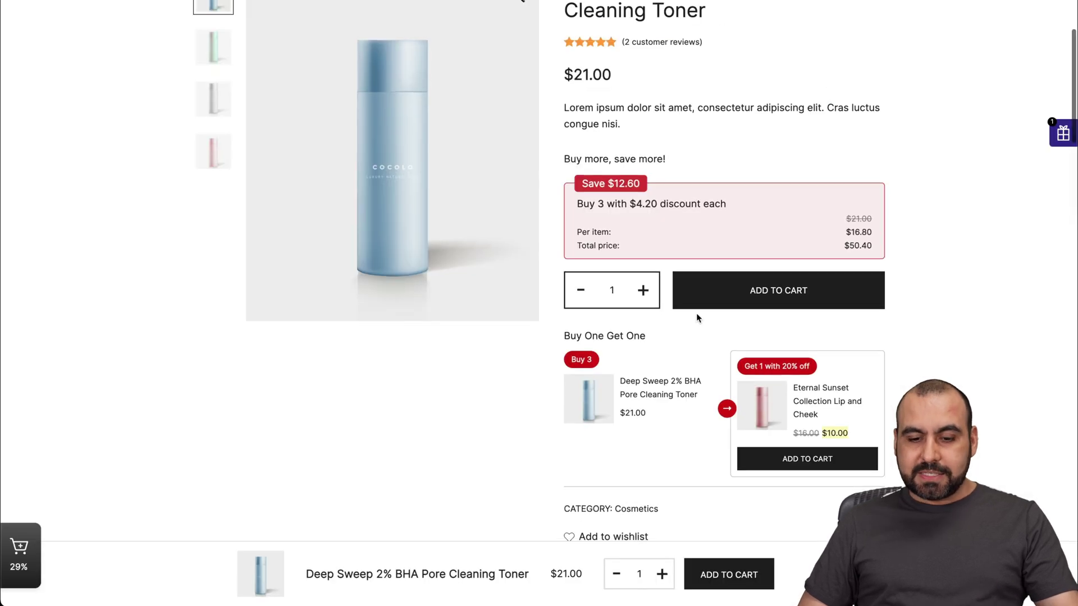
scroll(696, 313, "down", 5)
left_click_drag(563, 297, 734, 392)
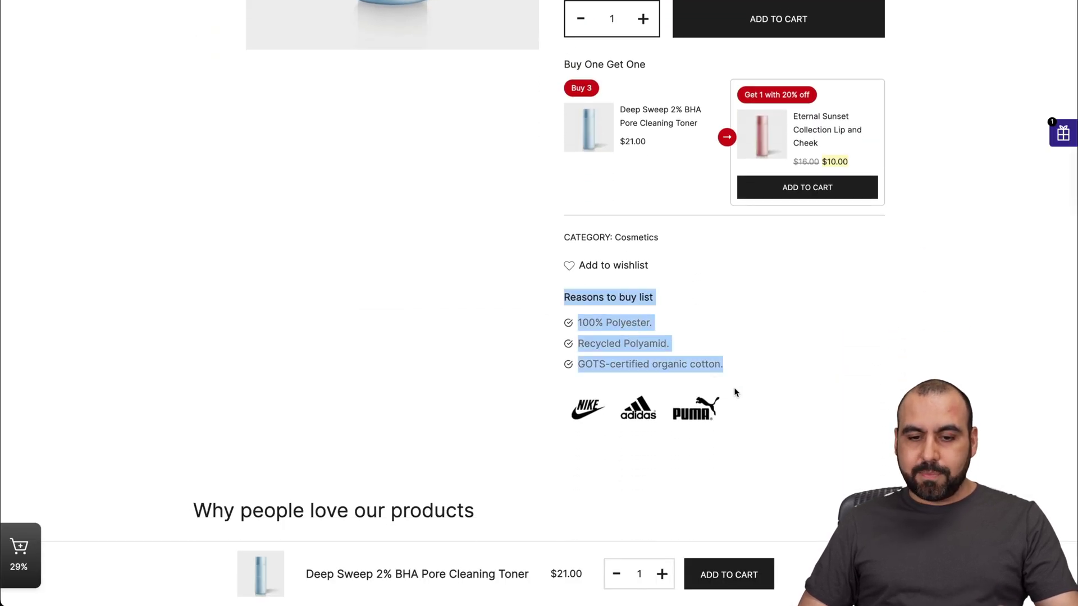
left_click(746, 389)
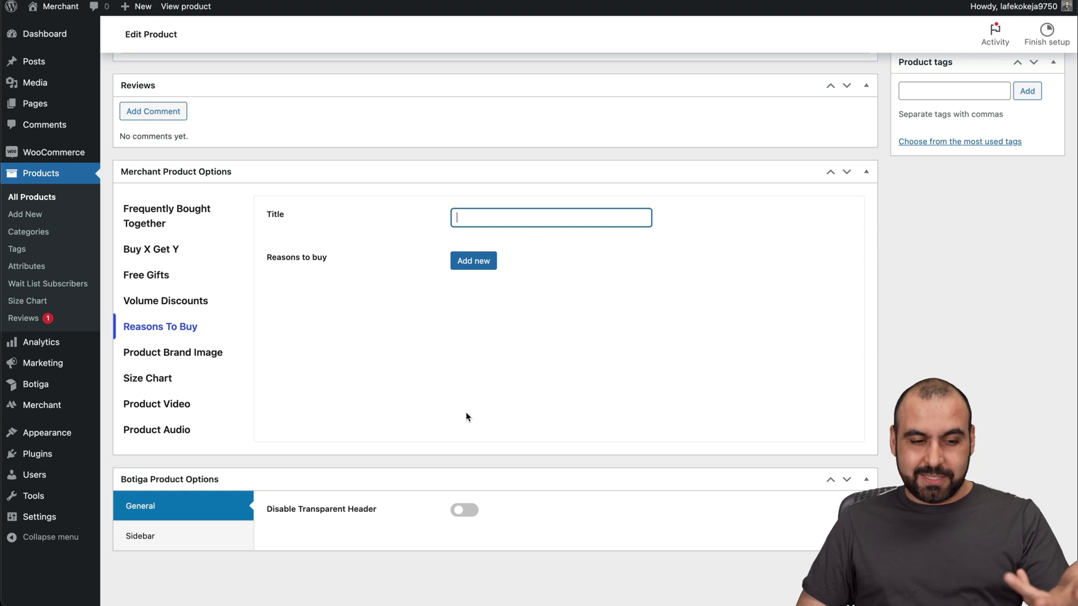
Check the Brand Image, Size Chart, Product Video and Product Audio options without changes, then update the product
left_click(187, 359)
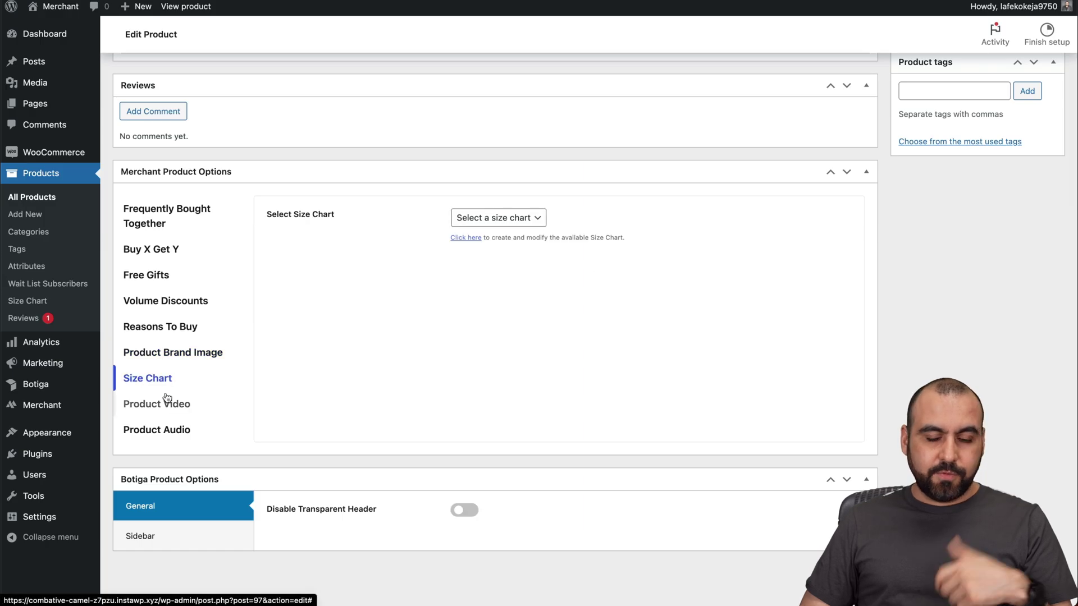
left_click(515, 219)
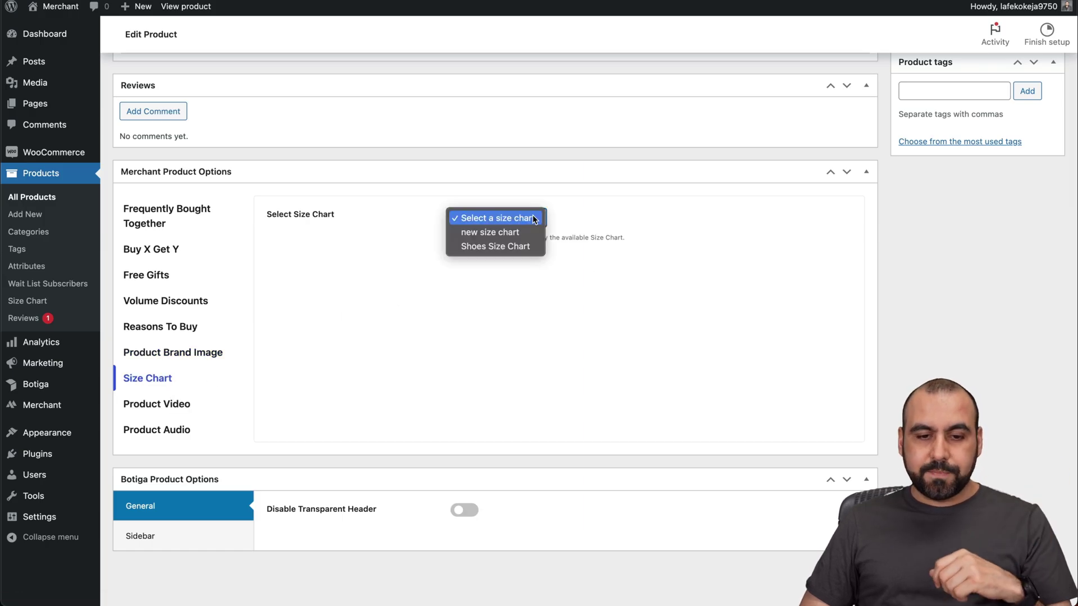
left_click(507, 298)
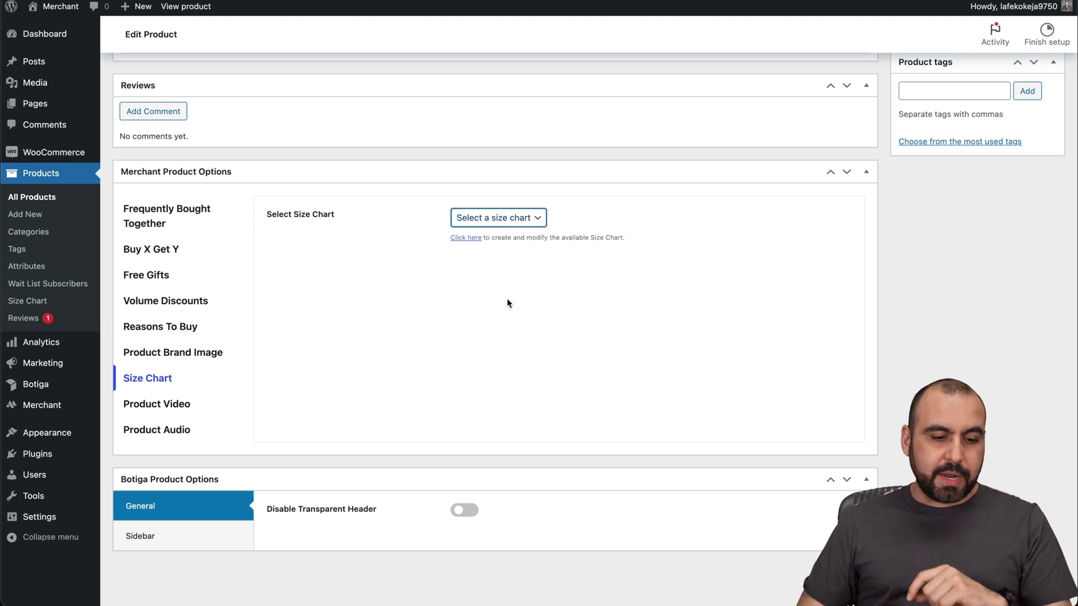
left_click(188, 405)
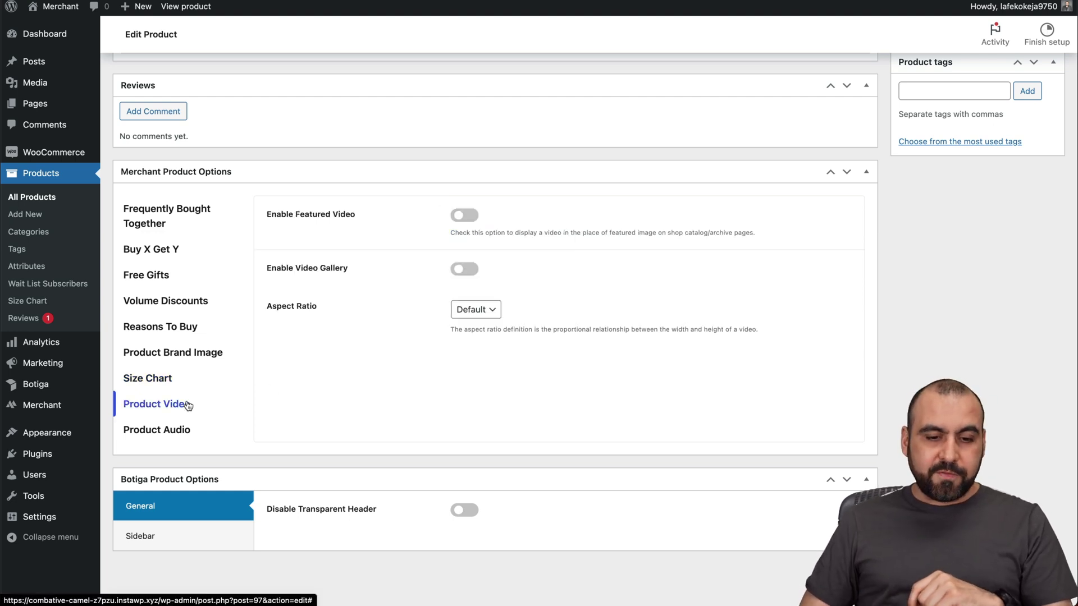
left_click(161, 430)
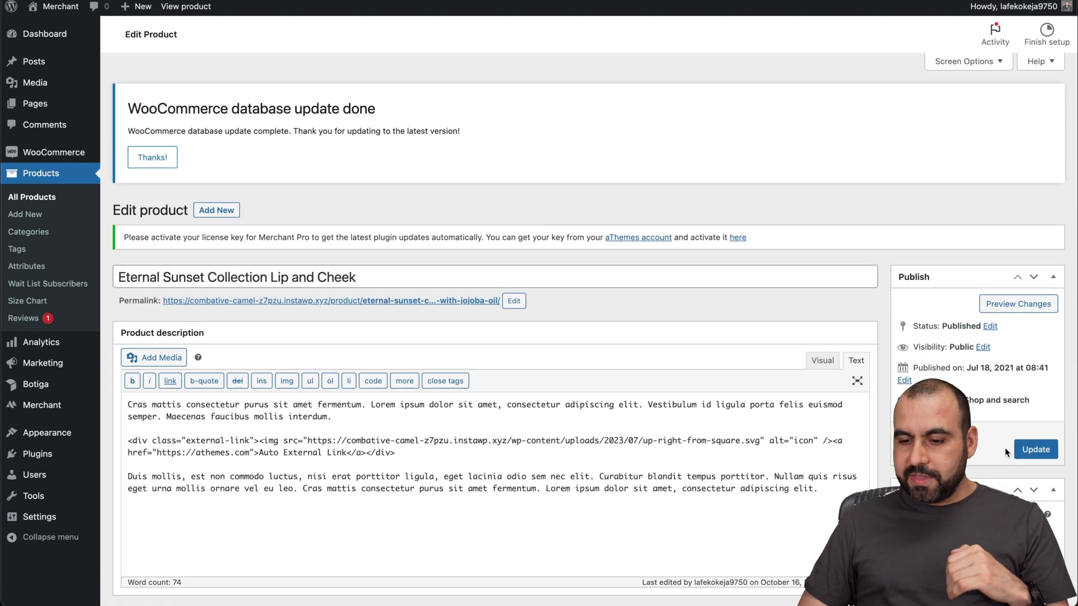
left_click(1027, 449)
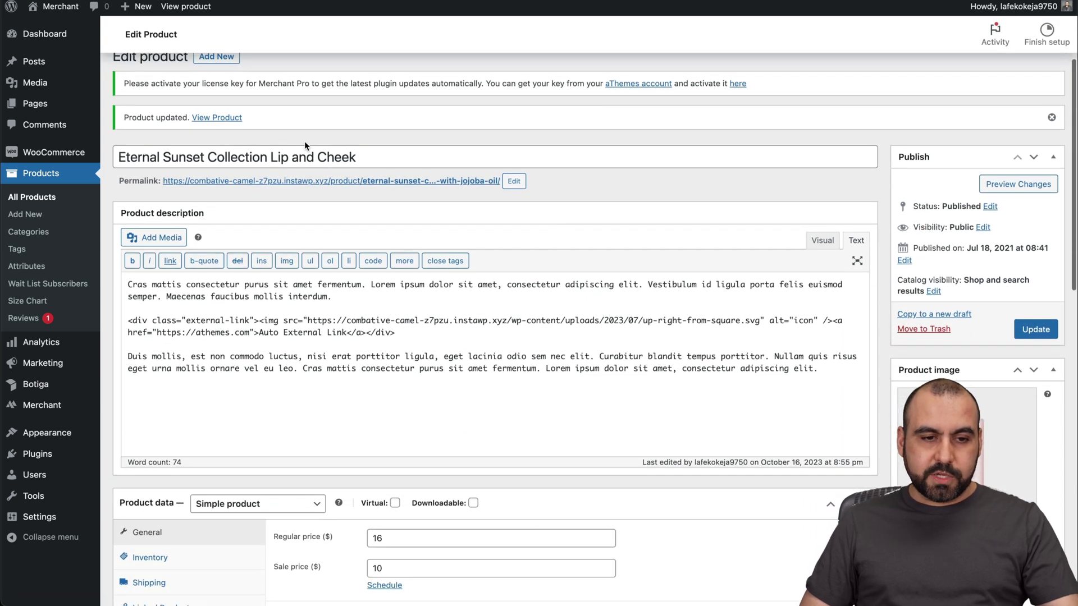
View the updated product on the storefront and check the Buy 10 offer's $1.00 discount
left_click(225, 118)
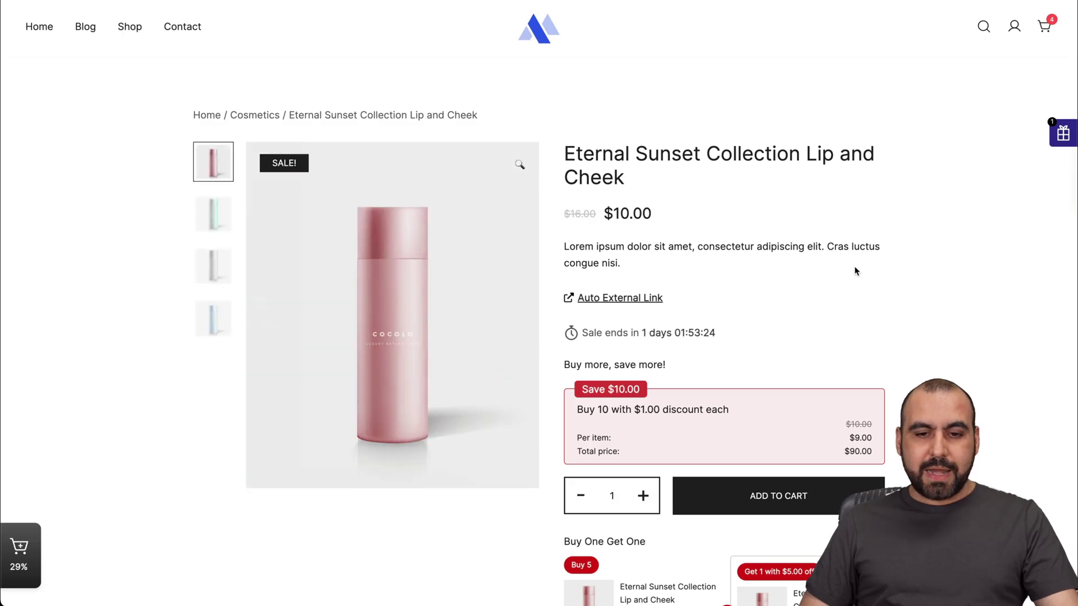
scroll(917, 275, "down", 4)
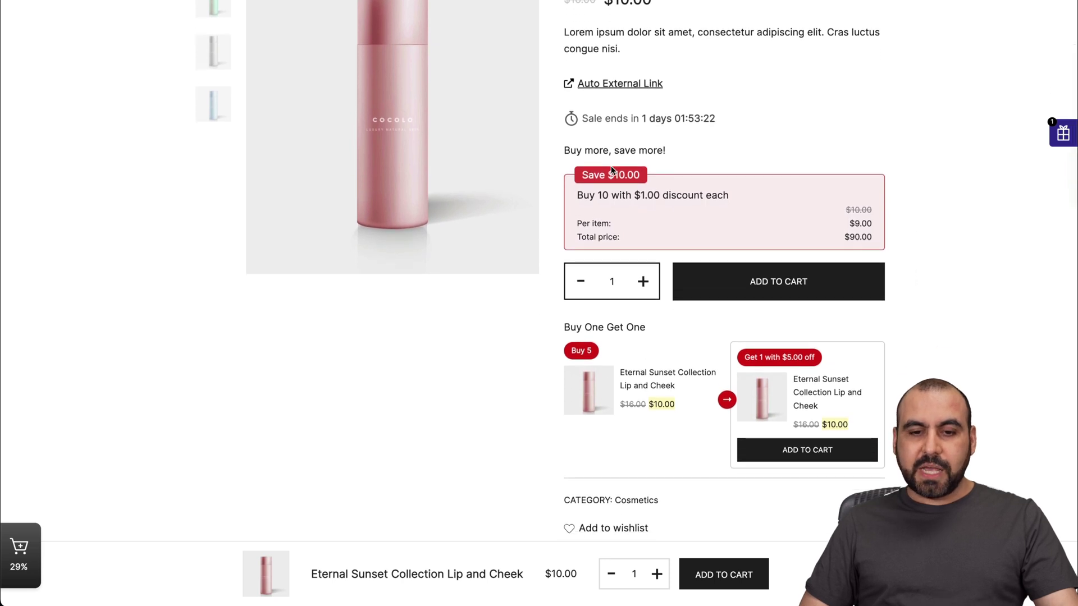
left_click_drag(579, 195, 611, 193)
left_click(611, 193)
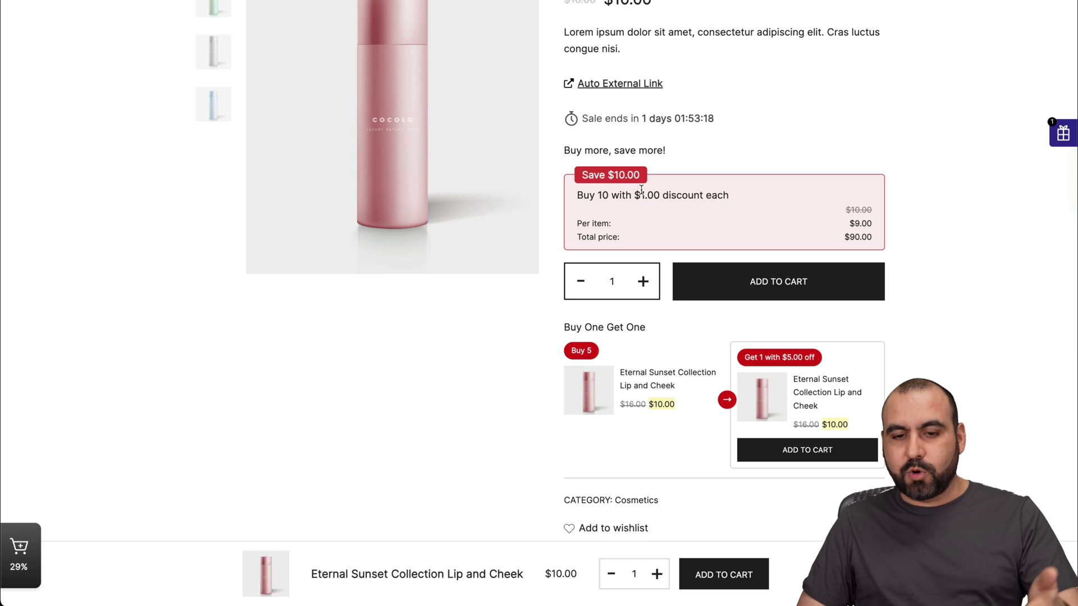
left_click_drag(641, 204, 668, 201)
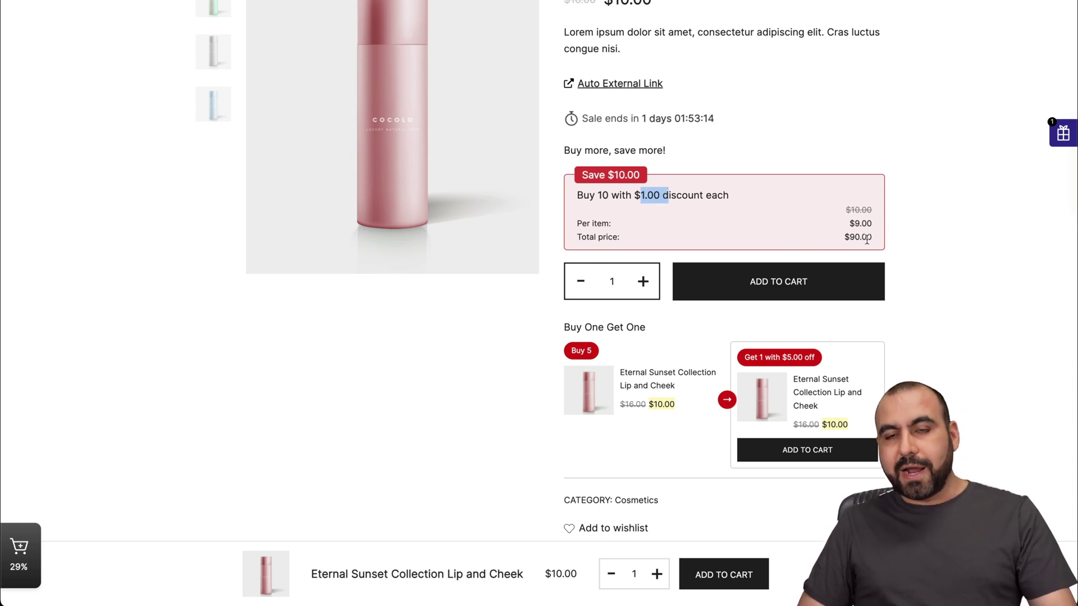
scroll(656, 396, "down", 3)
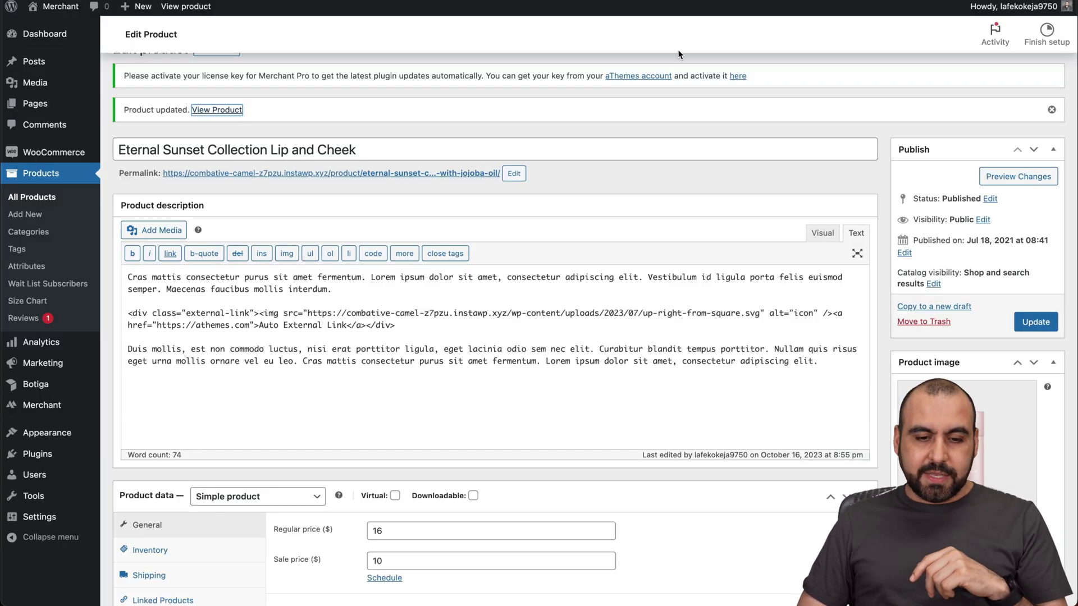
Change the Buy X Get Y reward product to Vinopure Pore Purifying Gel Cleanser and update the product
scroll(493, 420, "down", 15)
scroll(492, 420, "down", 3)
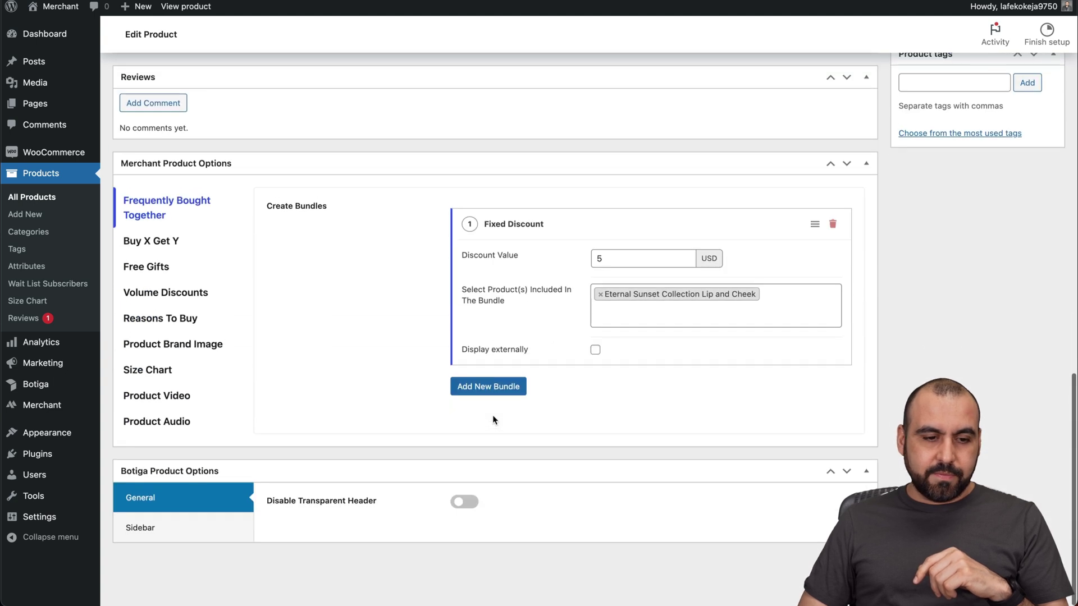
left_click(160, 259)
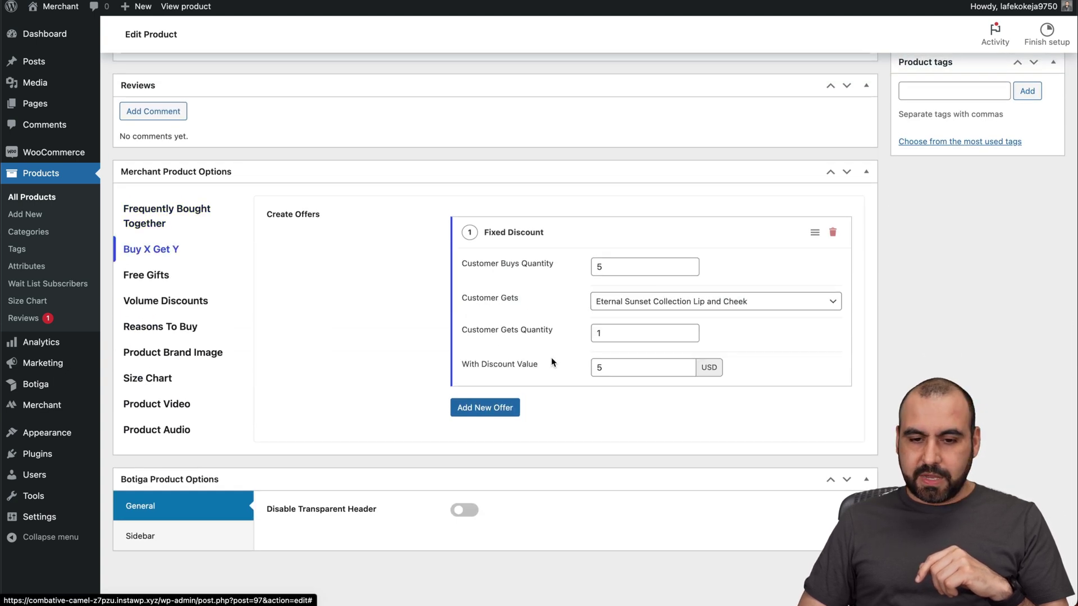
left_click(618, 302)
left_click(701, 359)
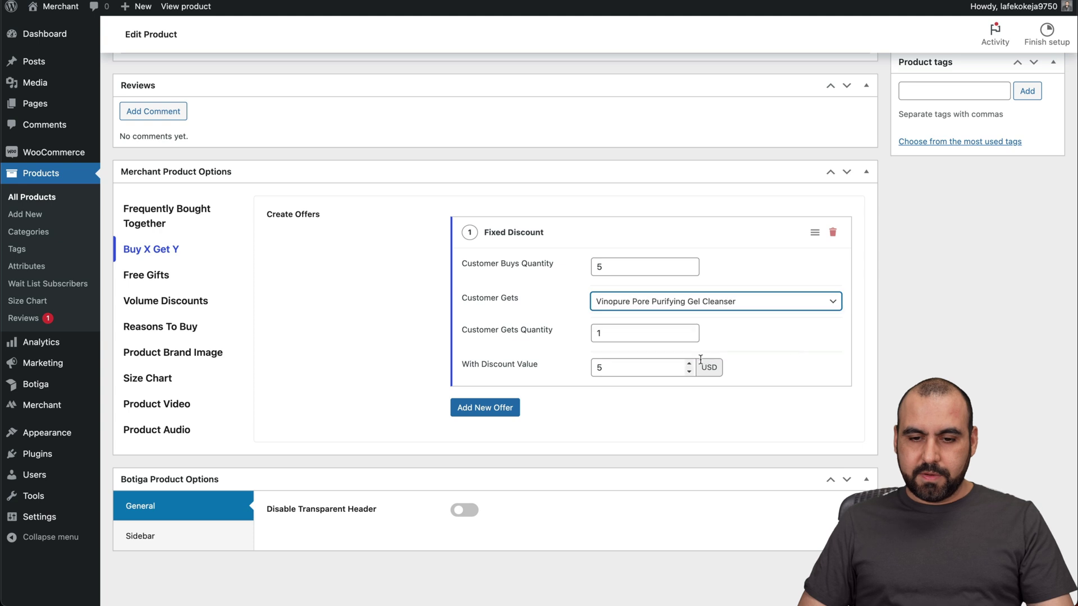
scroll(938, 190, "up", 15)
left_click(1036, 354)
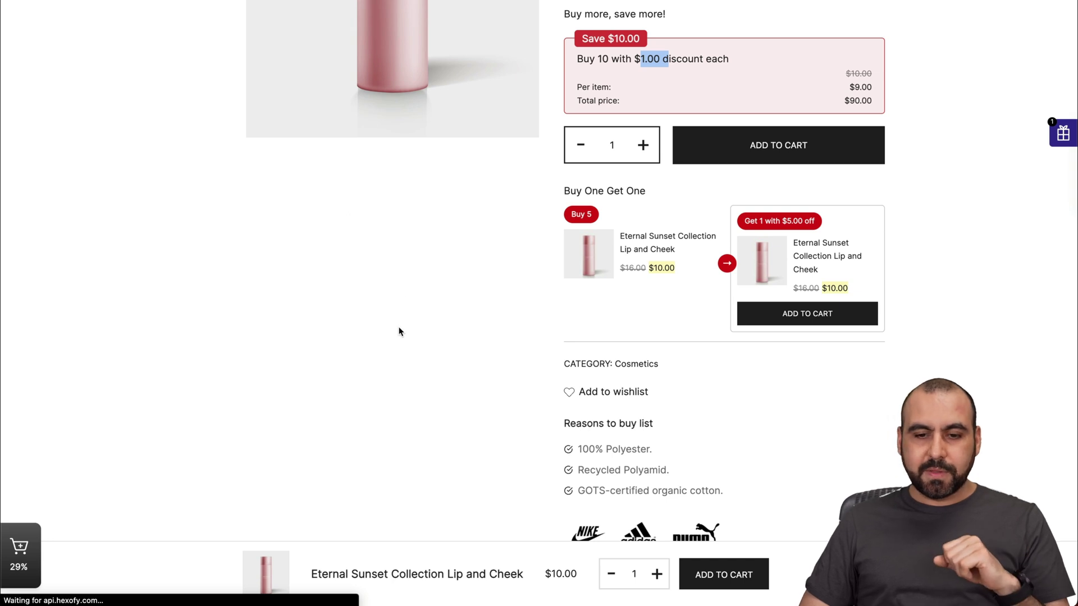
Reload the storefront product page to see the Vinopure cleanser offer, then go back to Merchant
left_click(596, 397)
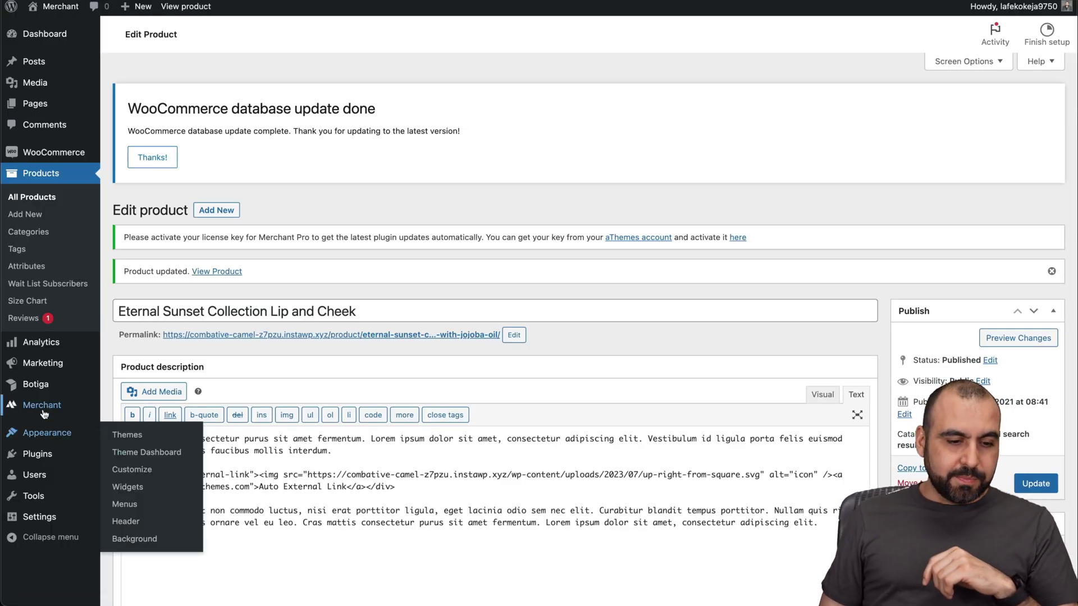
left_click(43, 412)
Open the Cart Reserved Timer module settings from the Merchant modules list
scroll(517, 393, "down", 8)
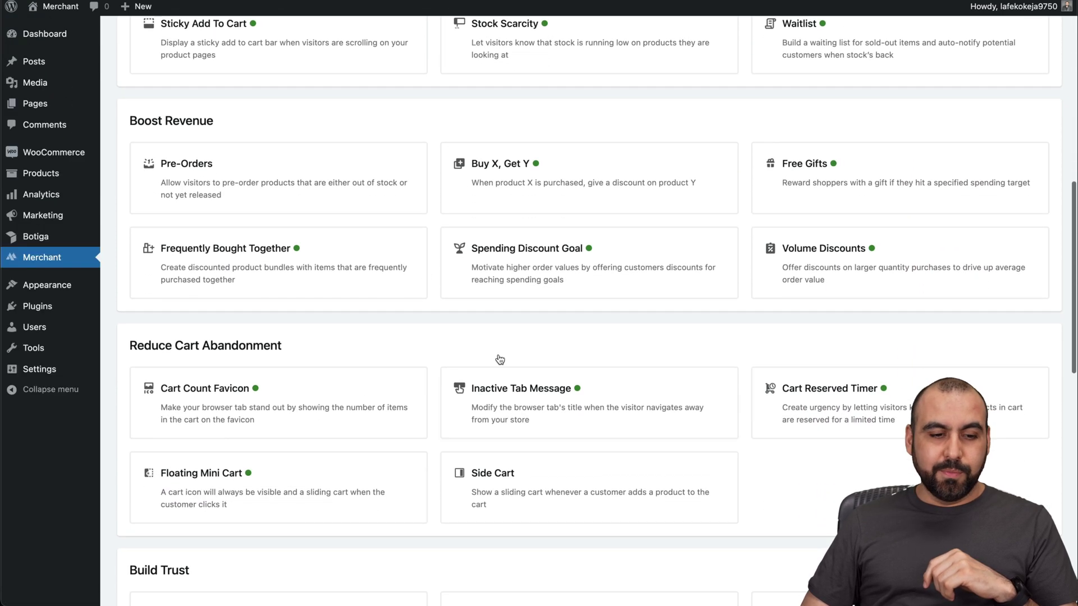
scroll(500, 359, "down", 3)
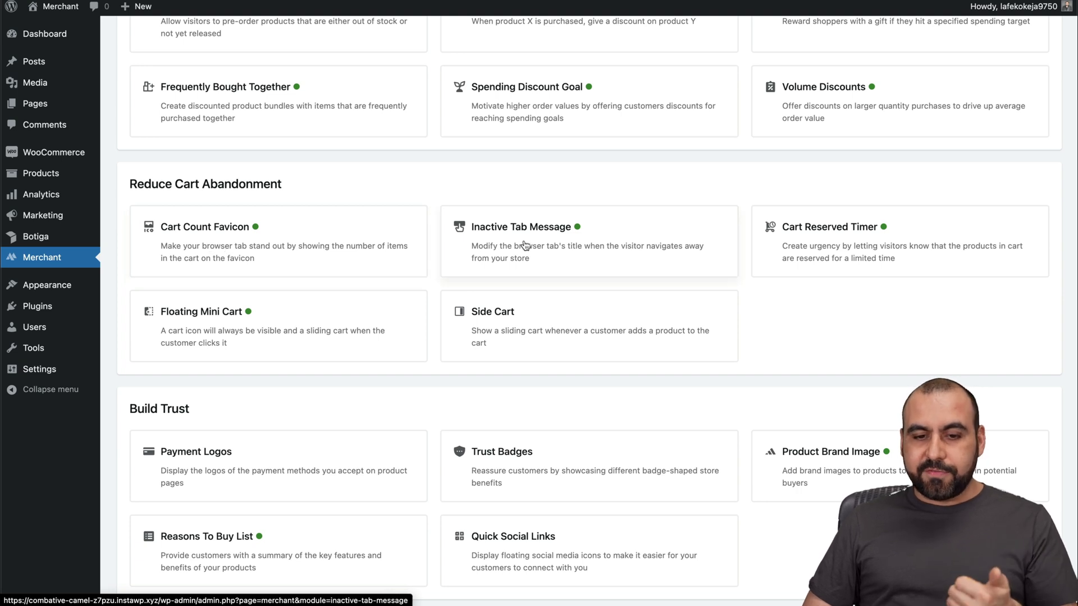
left_click(884, 236)
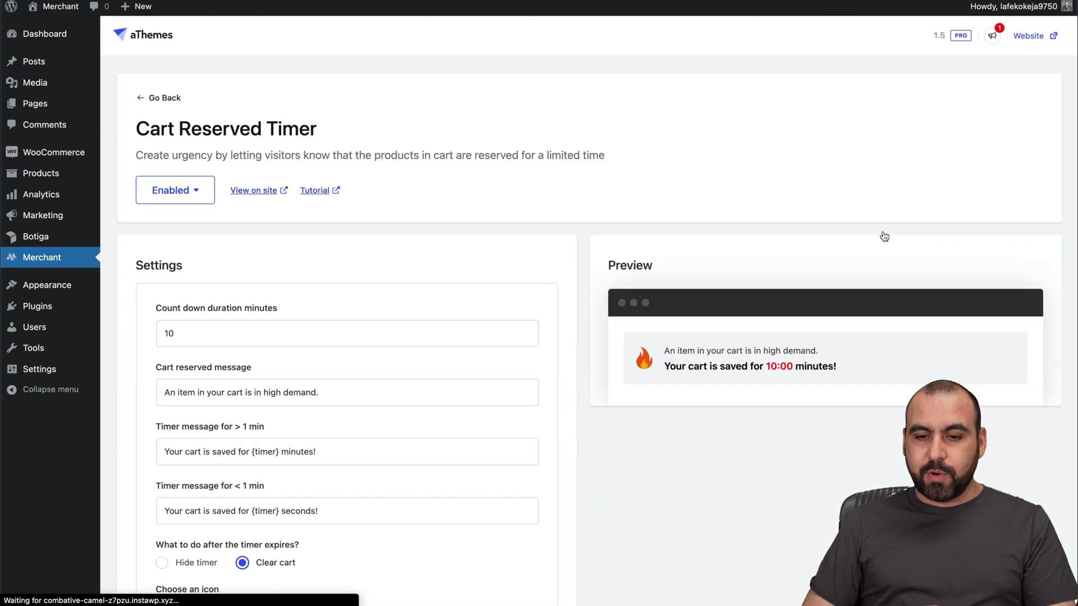
scroll(612, 440, "down", 2)
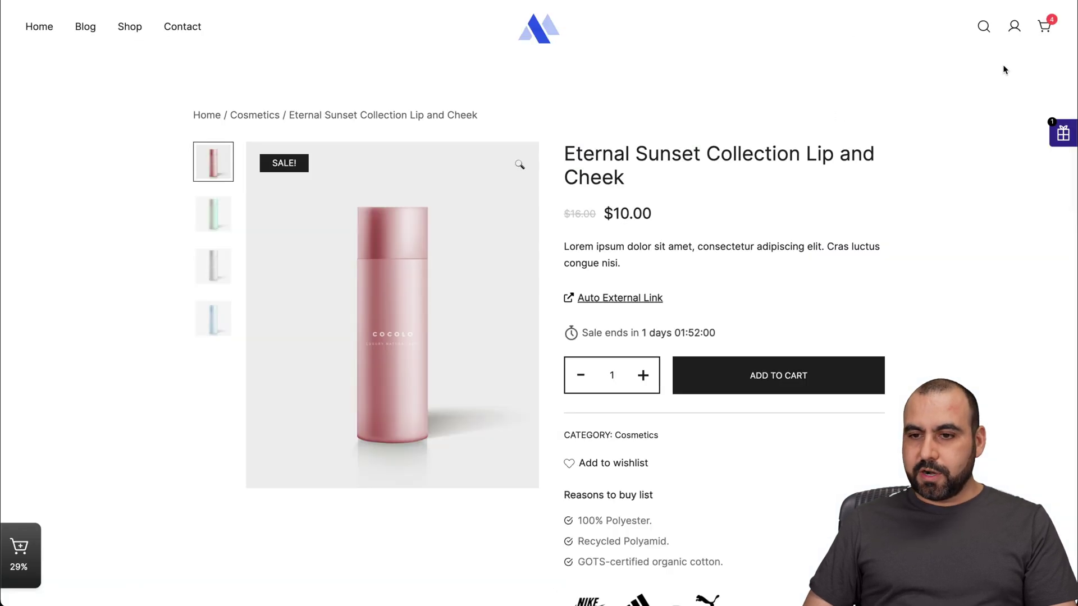
Check the cart-saved countdown message on the live cart and preview, then open the Side Cart module
left_click(1042, 33)
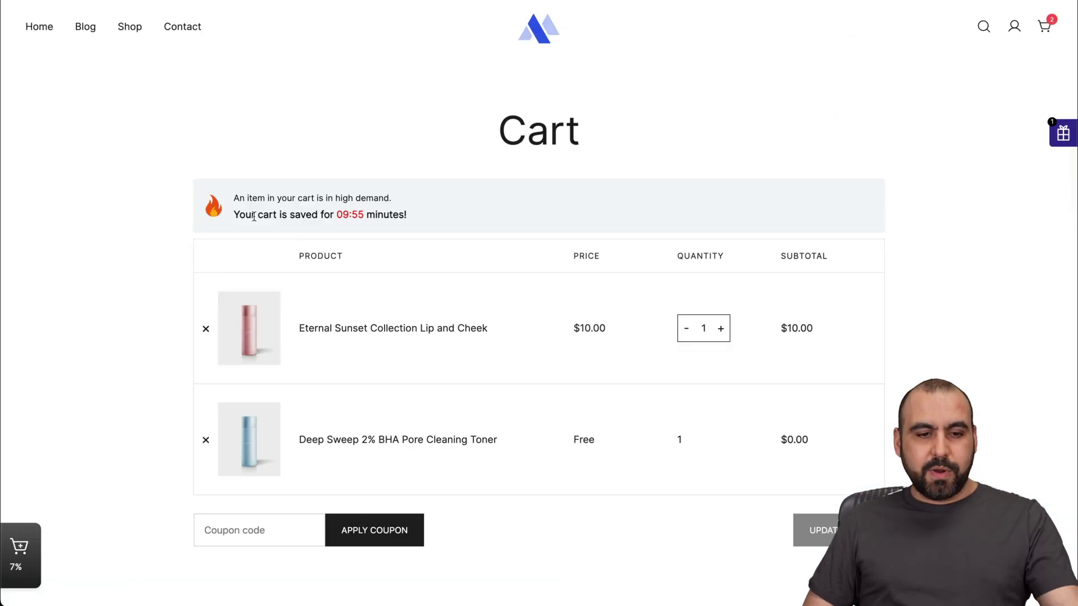
left_click_drag(233, 214, 388, 214)
left_click(387, 215)
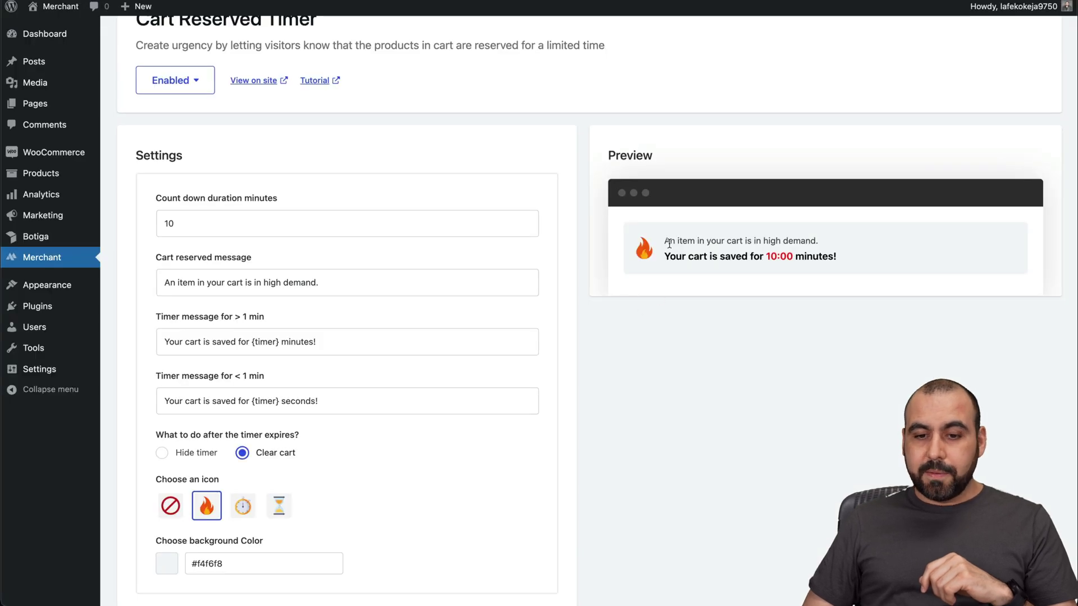
left_click_drag(663, 256, 825, 256)
left_click(823, 334)
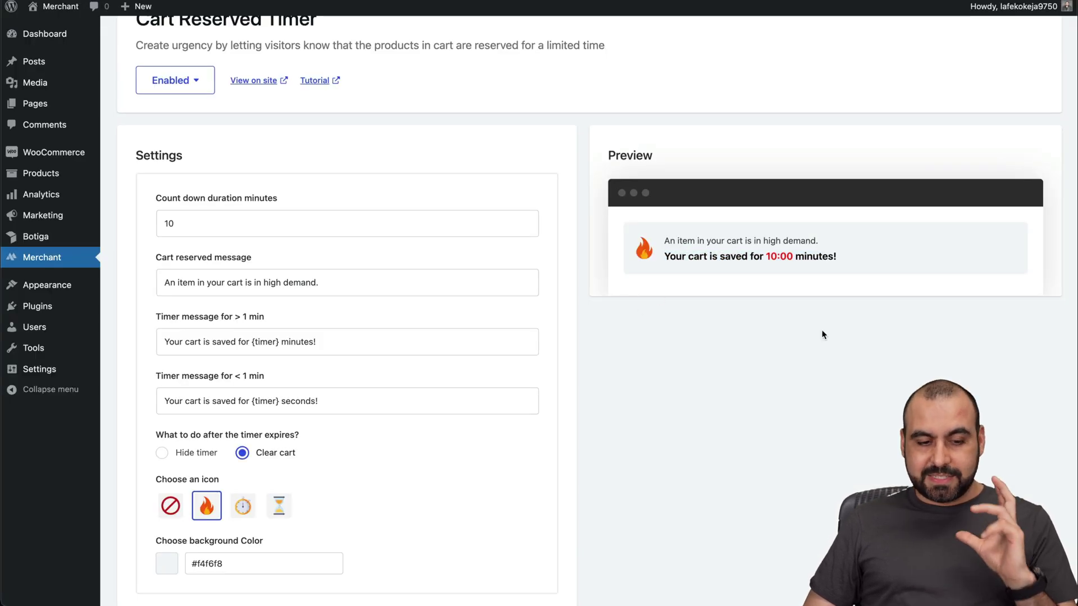
scroll(311, 368, "down", 2)
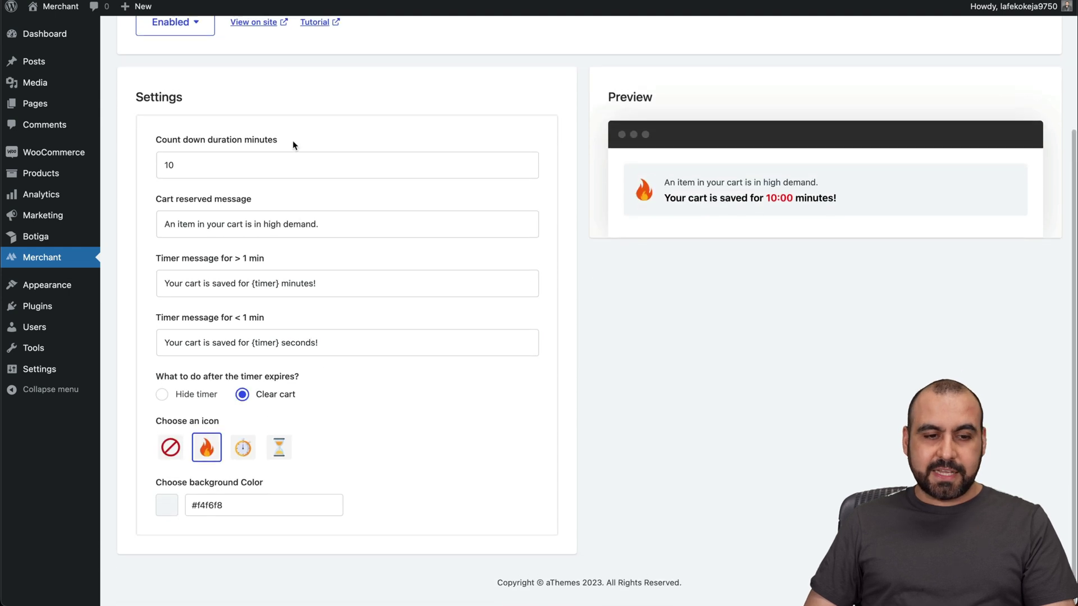
scroll(322, 304, "up", 3)
left_click(158, 103)
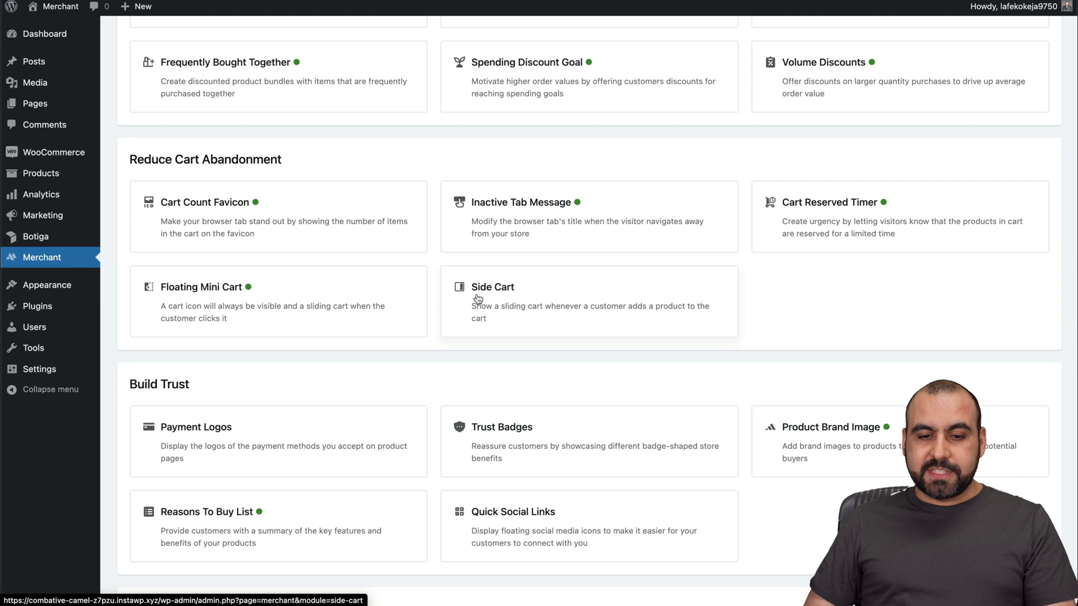
left_click(561, 310)
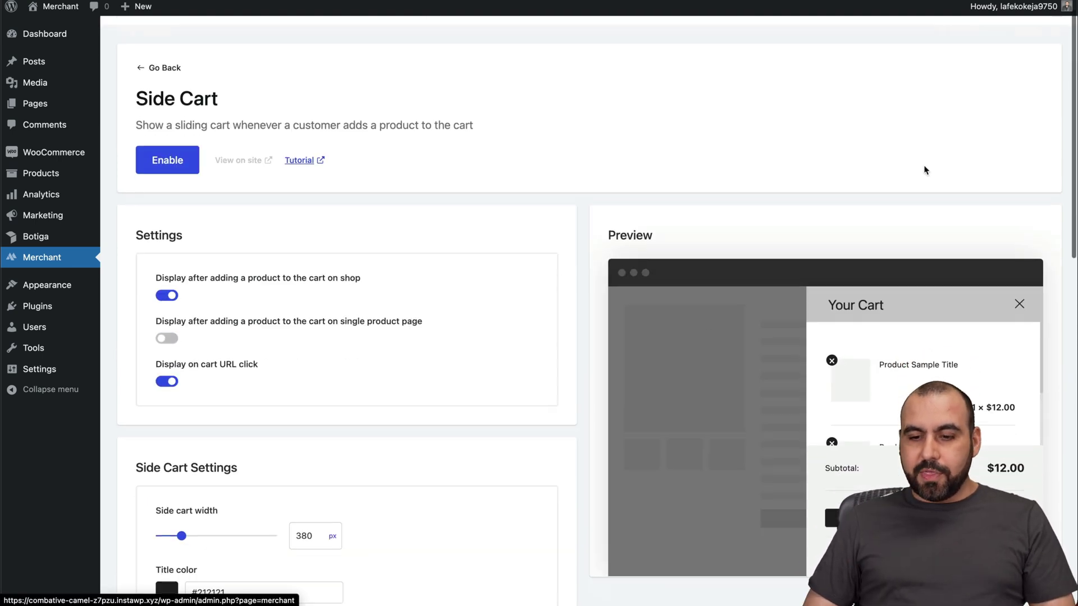
Add the Deep Sweep toner to the cart from the home page and remove the Eternal Sunset item
scroll(925, 170, "down", 3)
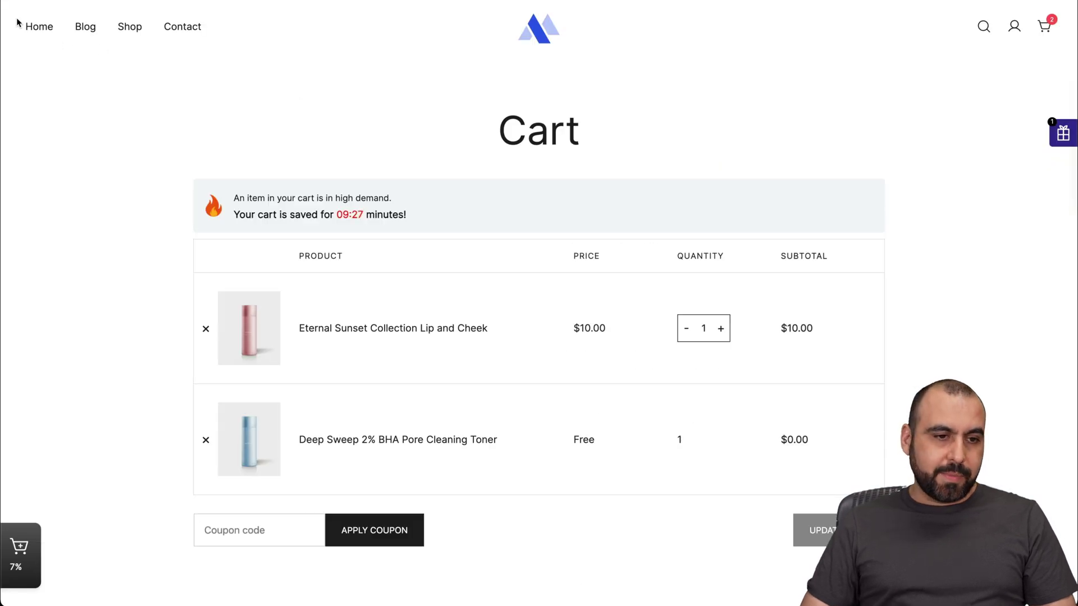
left_click(41, 23)
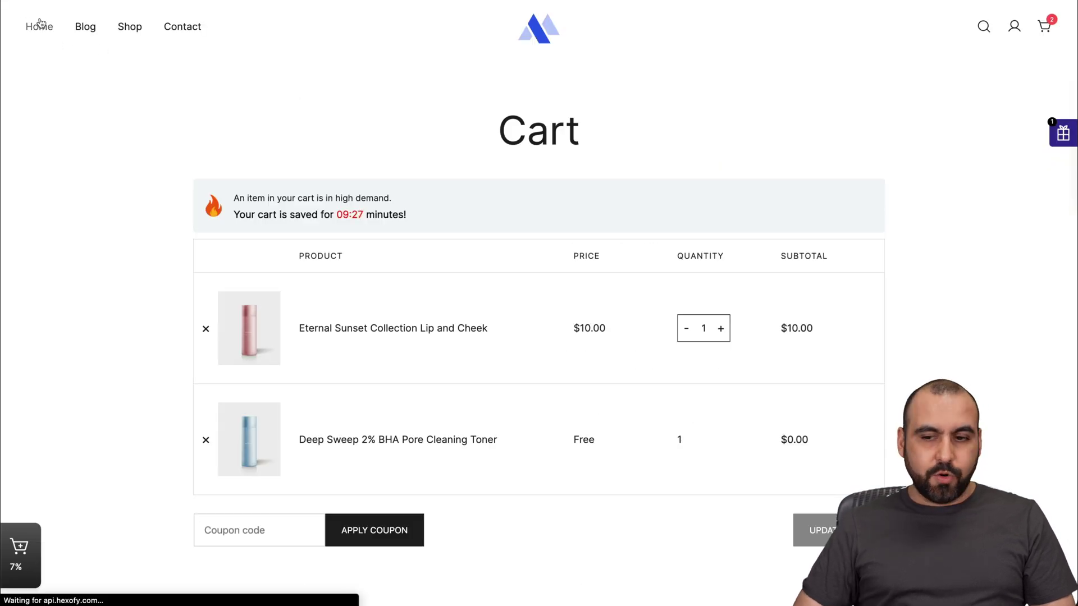
scroll(269, 348, "down", 6)
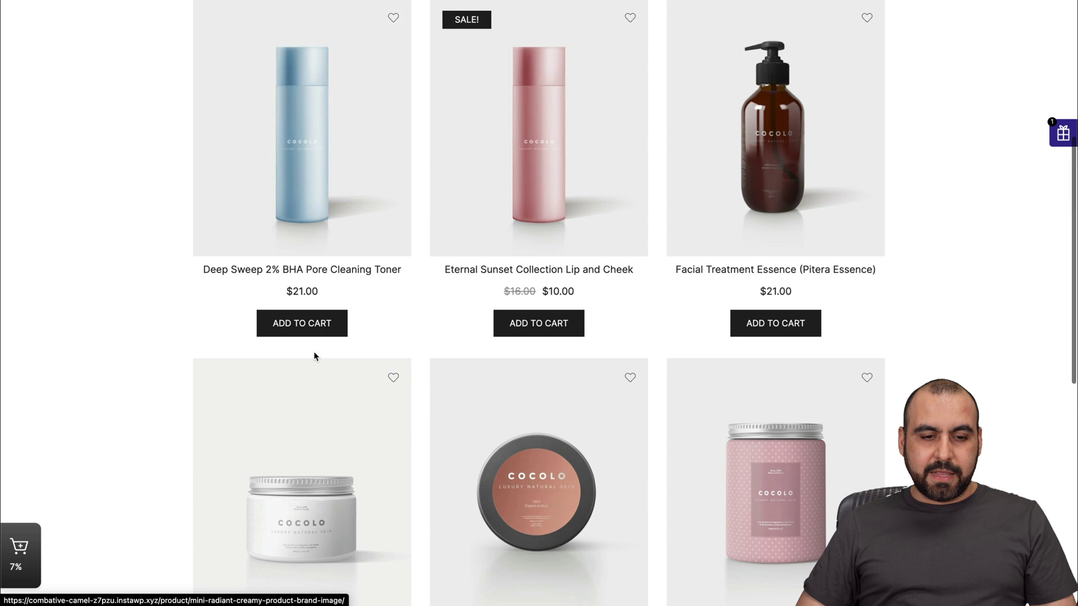
left_click(322, 326)
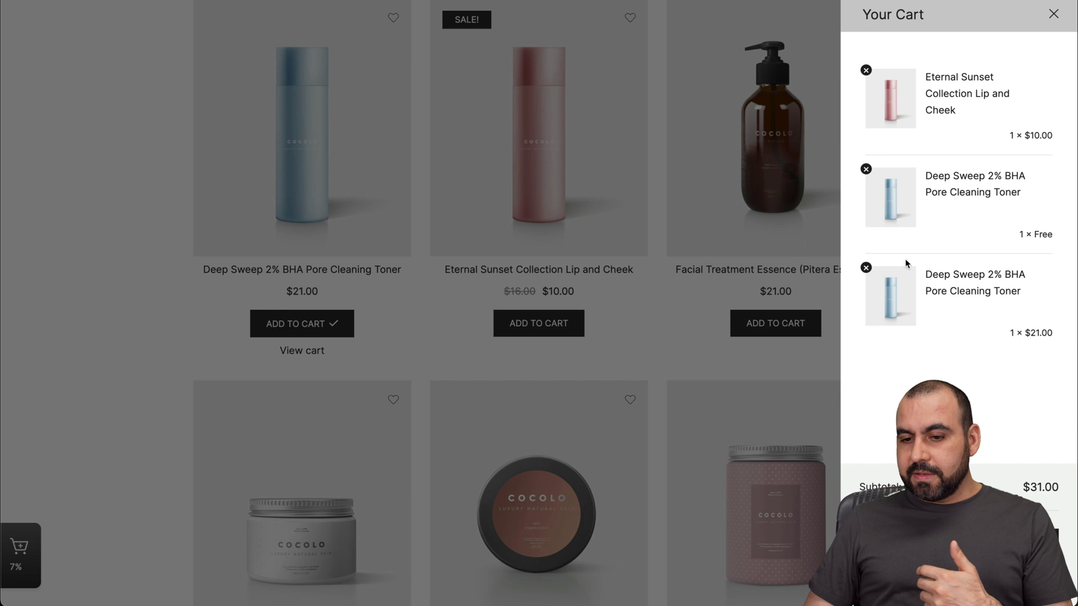
left_click(866, 72)
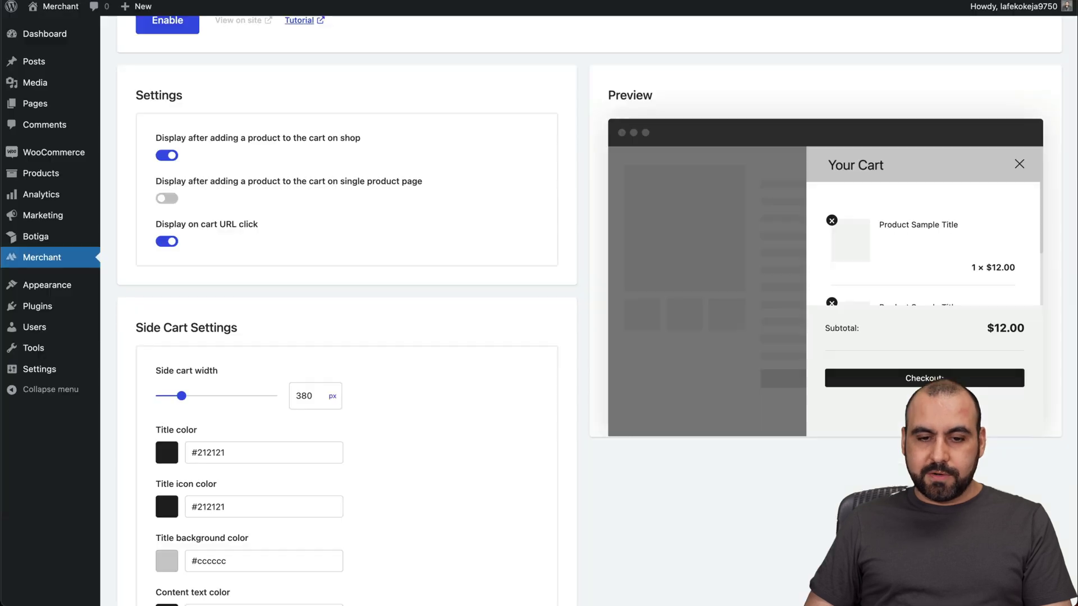
Go back to the Merchant modules dashboard and open the Payment Logos module
left_click(25, 257)
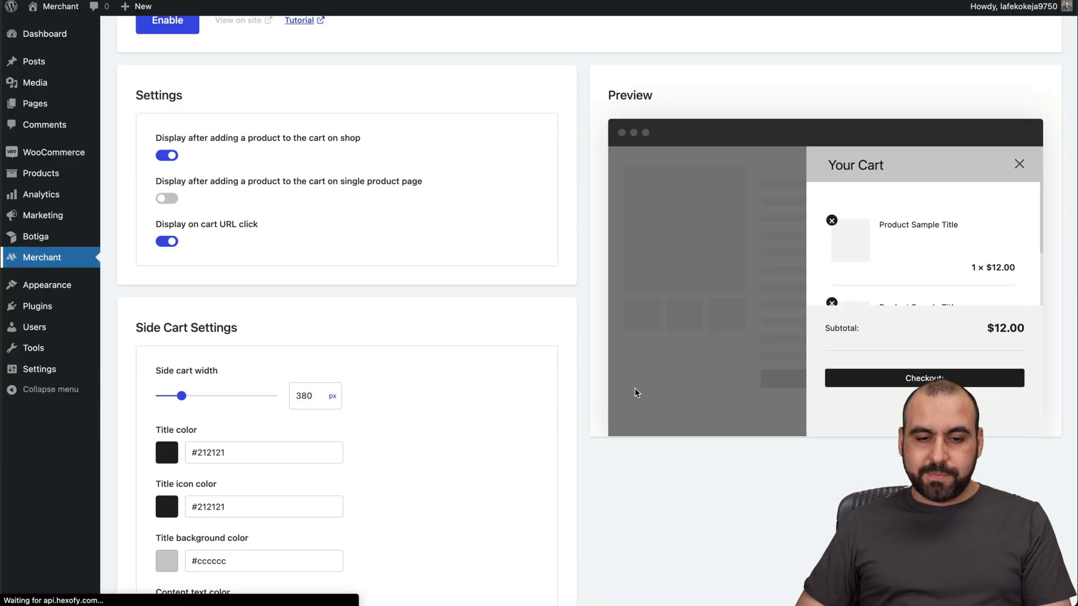
scroll(615, 428, "down", 10)
scroll(615, 428, "down", 5)
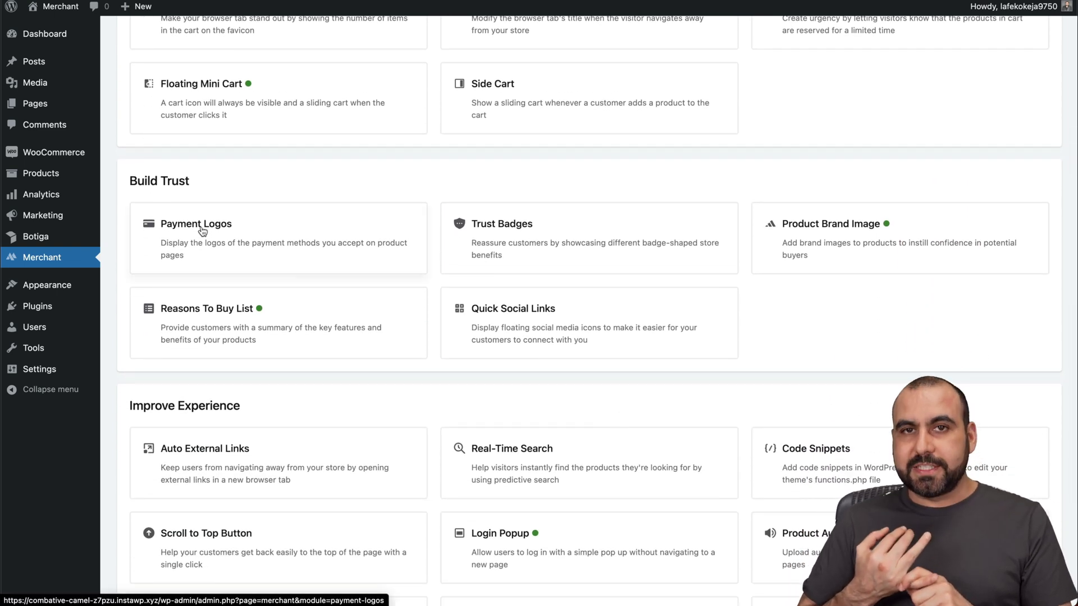
left_click(202, 231)
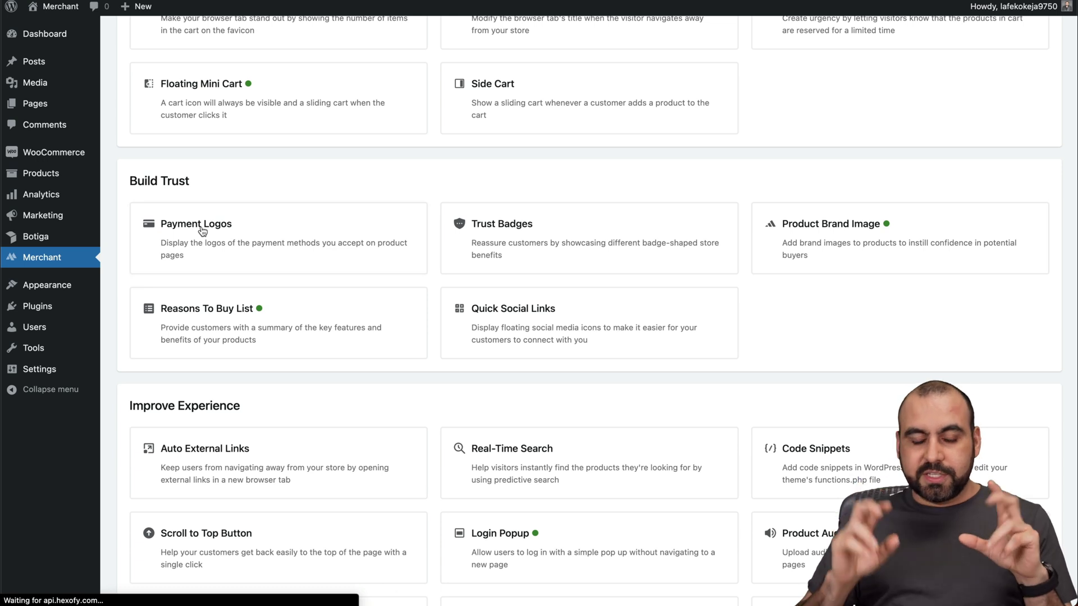
In Payment Logos settings, keep the logo alignment at Left
scroll(446, 434, "down", 2)
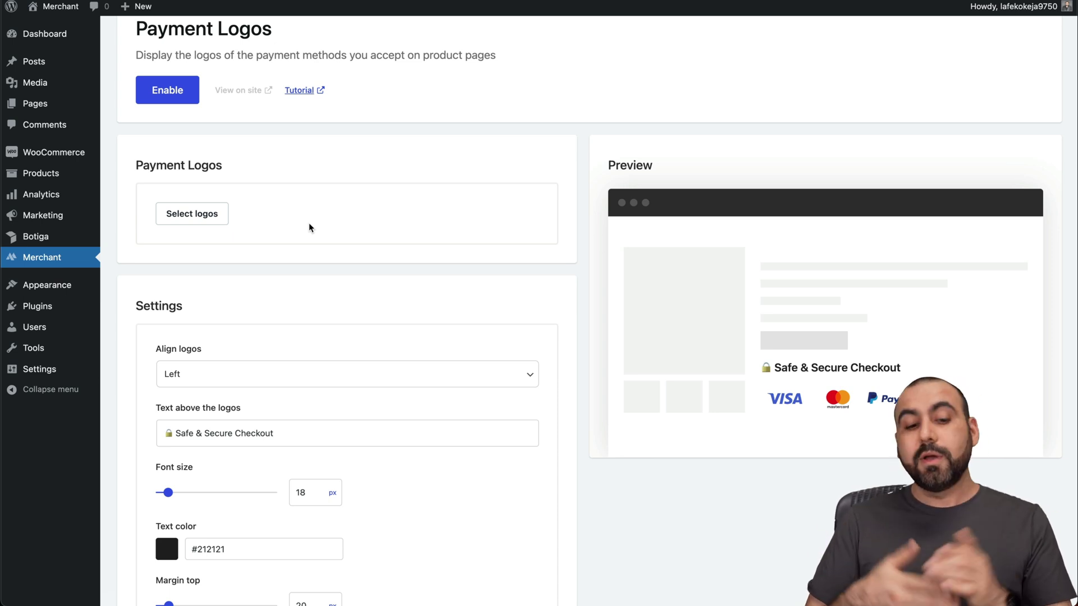
scroll(309, 227, "down", 5)
scroll(308, 225, "up", 6)
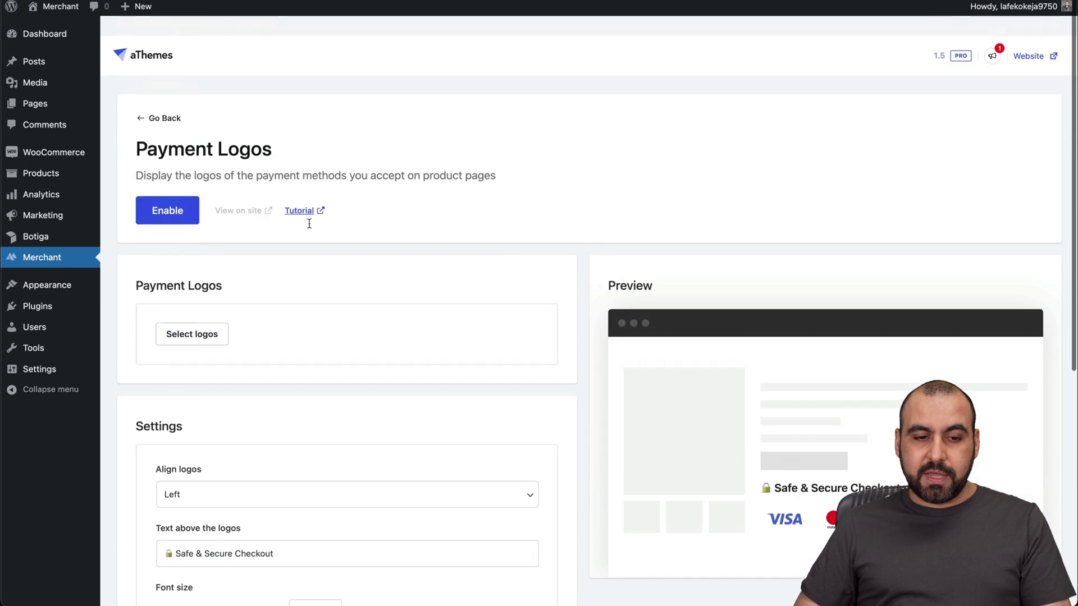
scroll(286, 421, "down", 1)
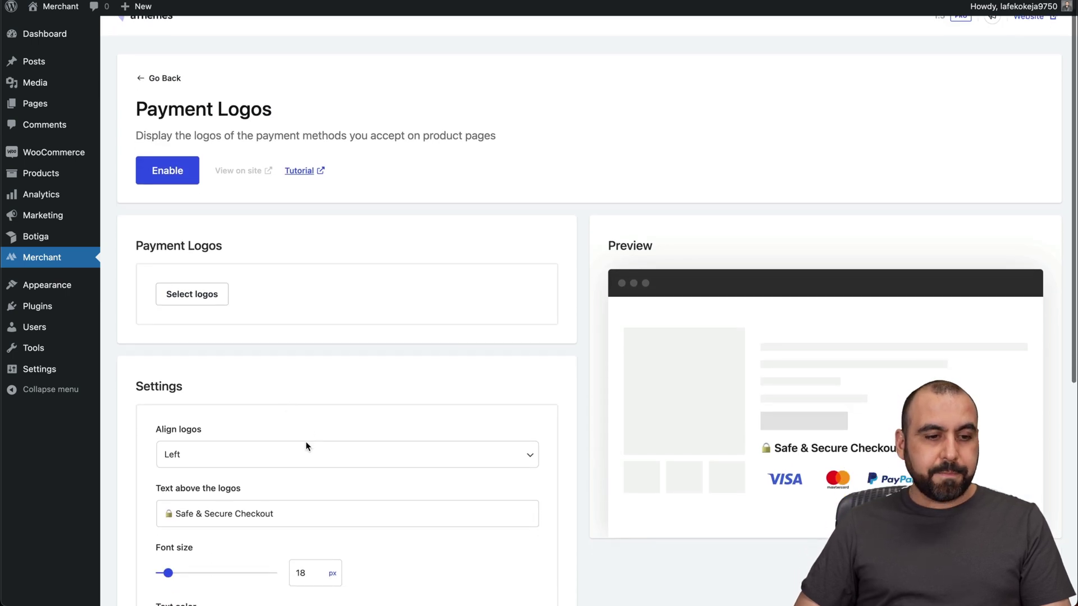
scroll(218, 420, "down", 5)
left_click(209, 264)
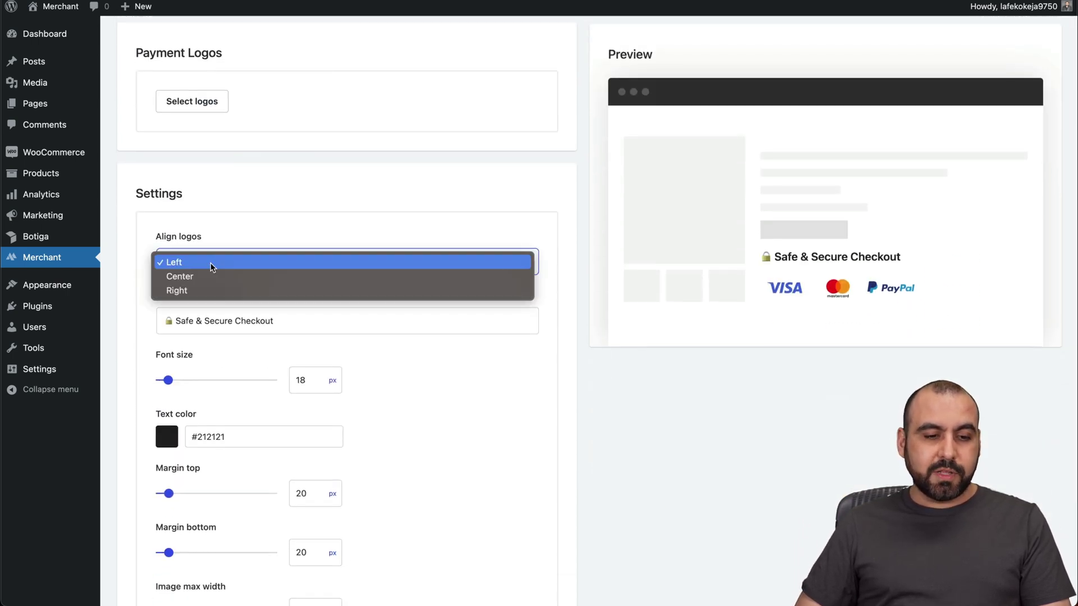
left_click(320, 213)
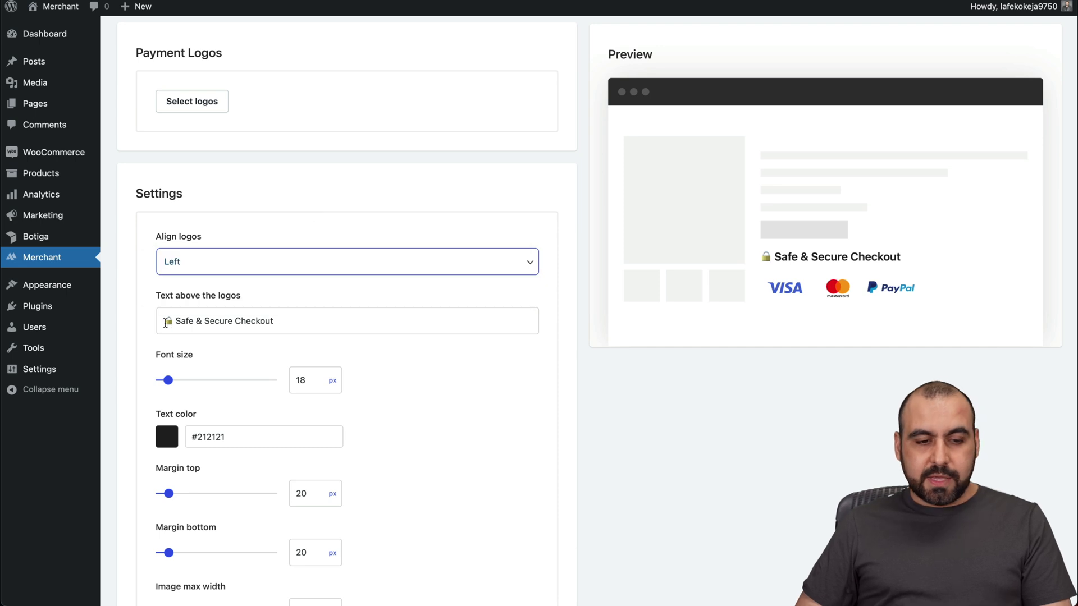
Check the text shown above the logos and its font size, then return to the Merchant dashboard
left_click_drag(165, 323, 455, 320)
key("Tab")
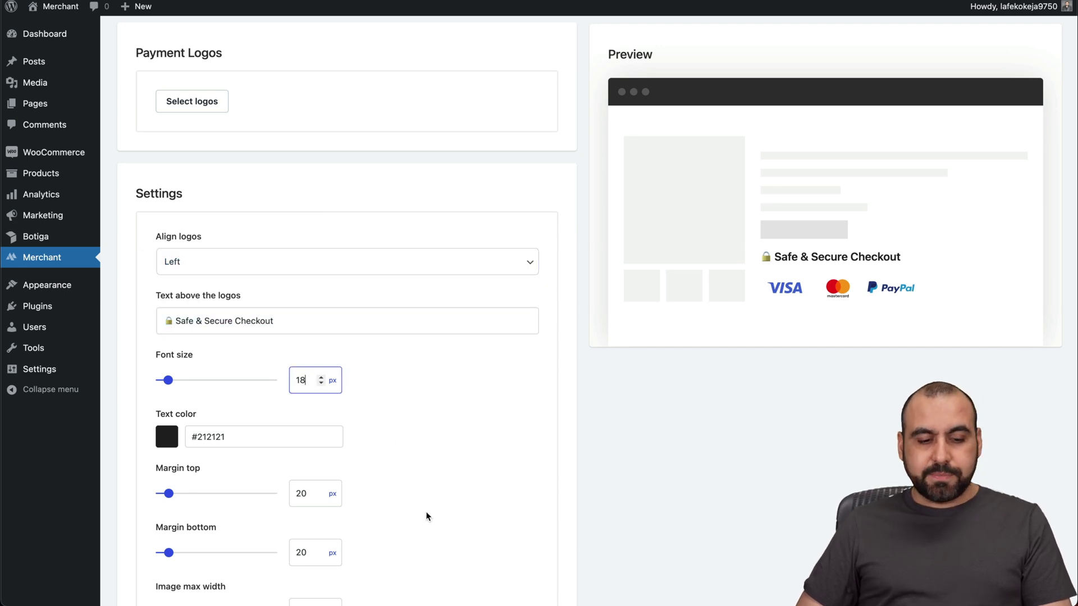
scroll(426, 514, "down", 4)
scroll(393, 494, "up", 10)
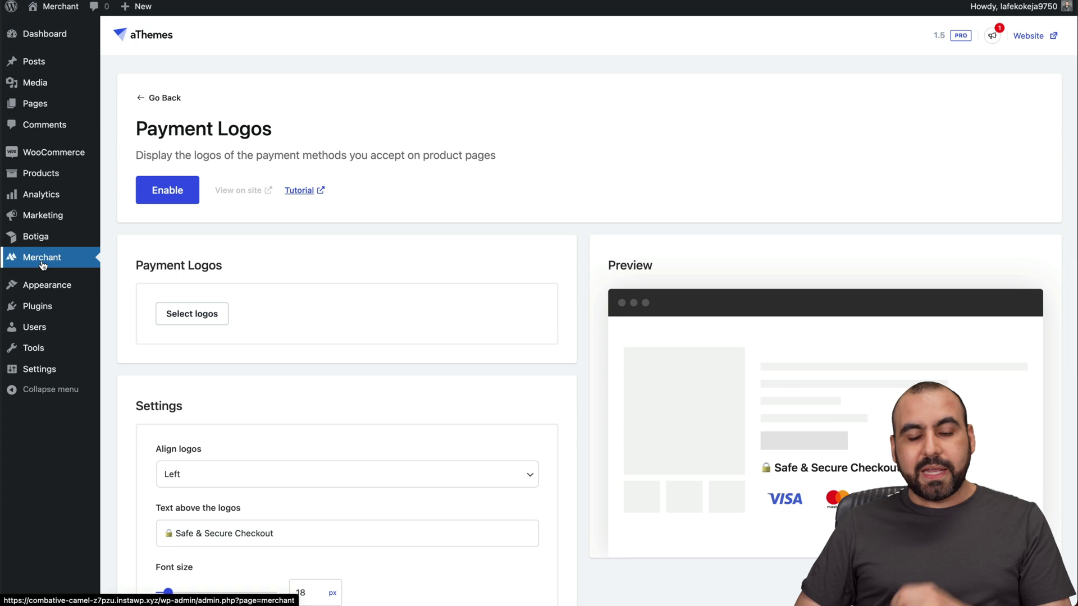
left_click(43, 264)
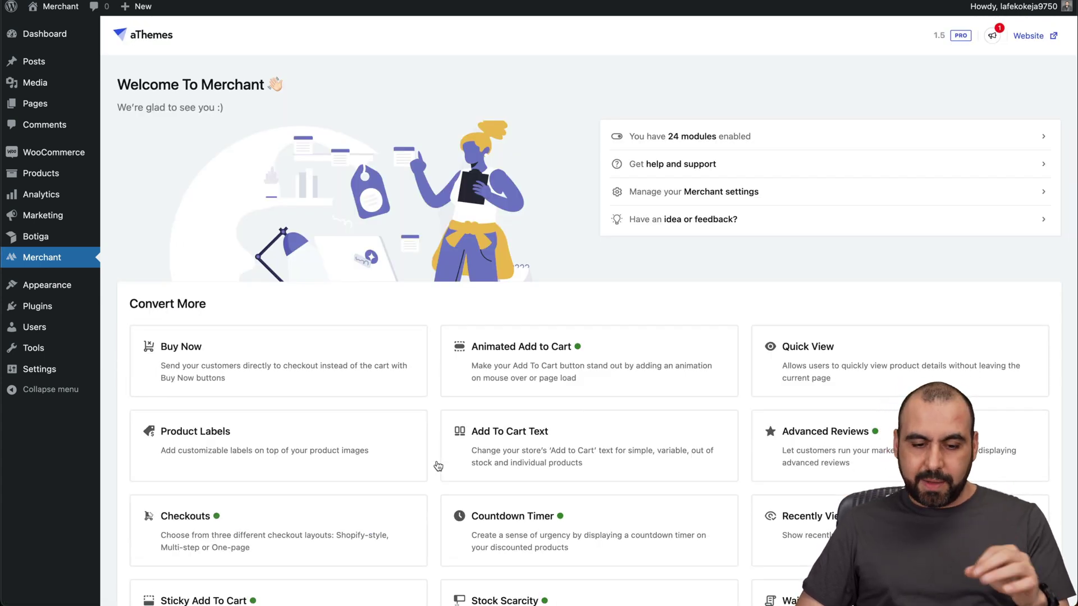
Scroll through the 24 enabled Merchant modules and back up to the top
scroll(437, 466, "down", 15)
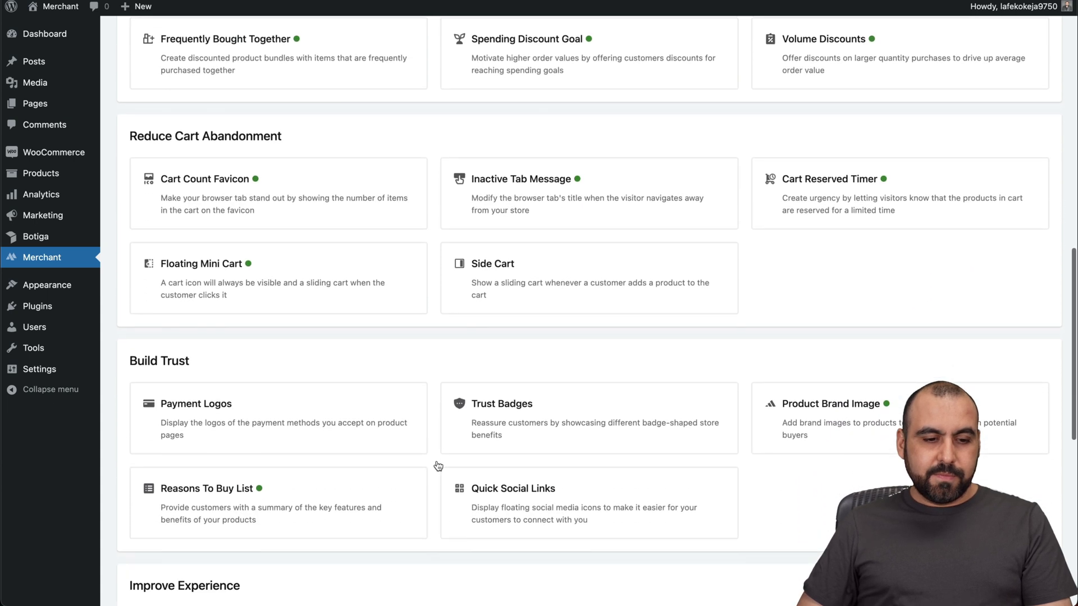
scroll(438, 466, "down", 3)
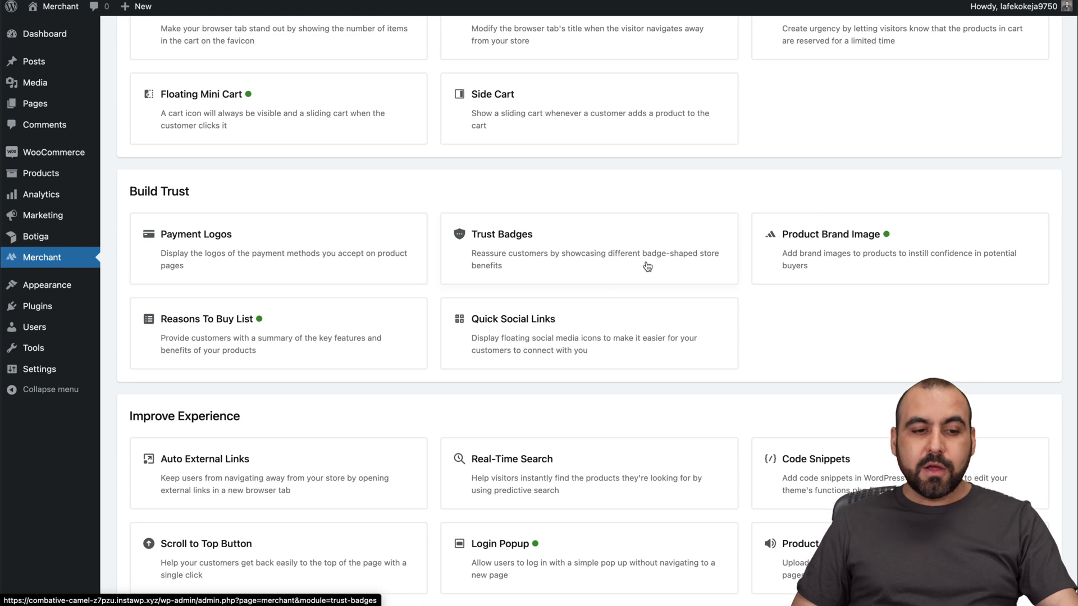
scroll(505, 335, "down", 1)
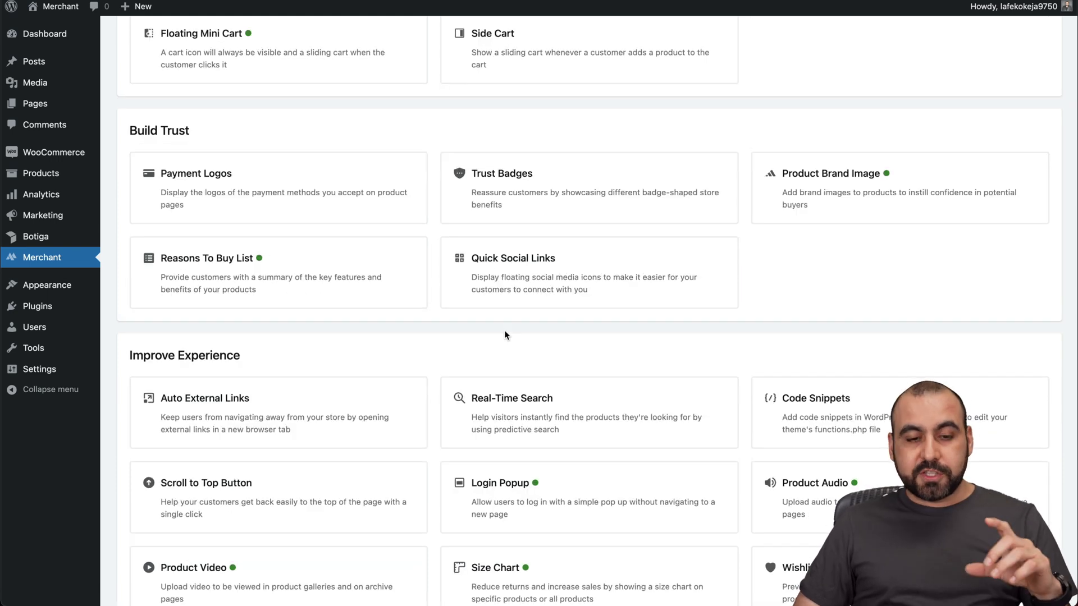
scroll(505, 335, "down", 4)
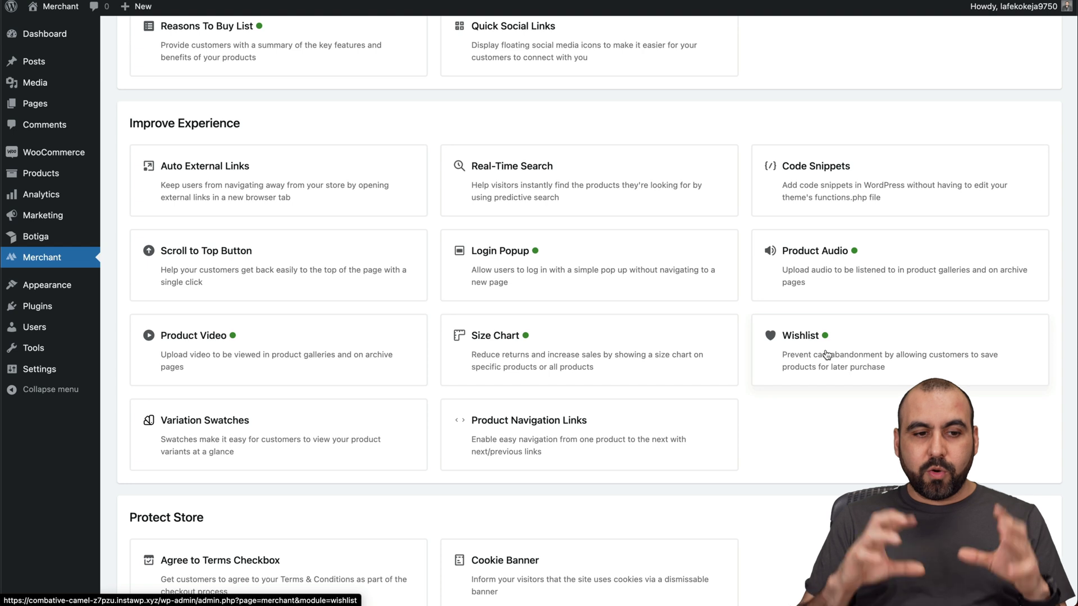
scroll(826, 354, "down", 2)
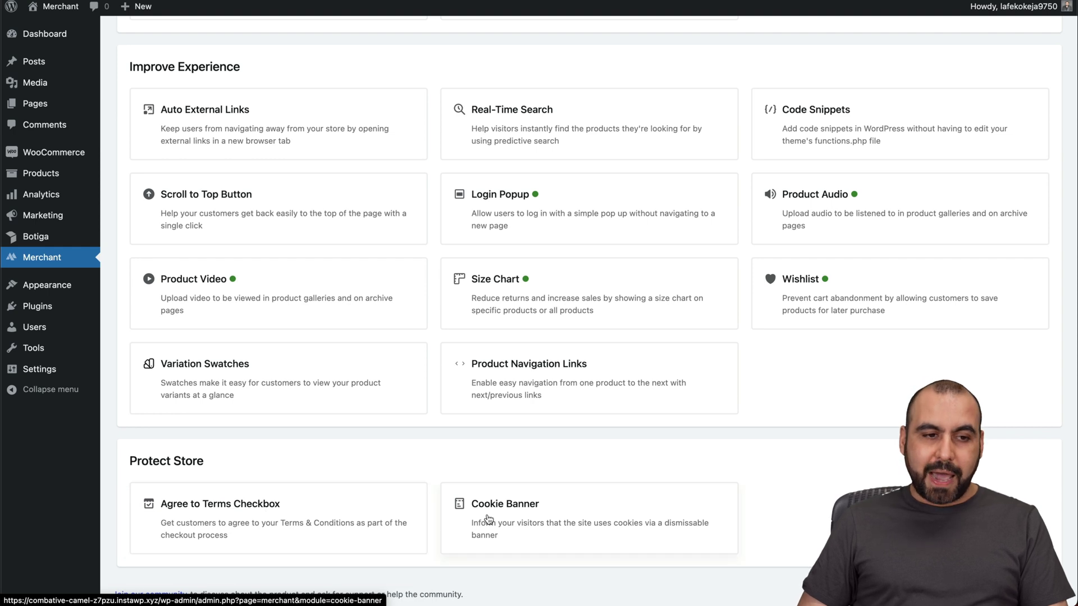
scroll(488, 519, "up", 20)
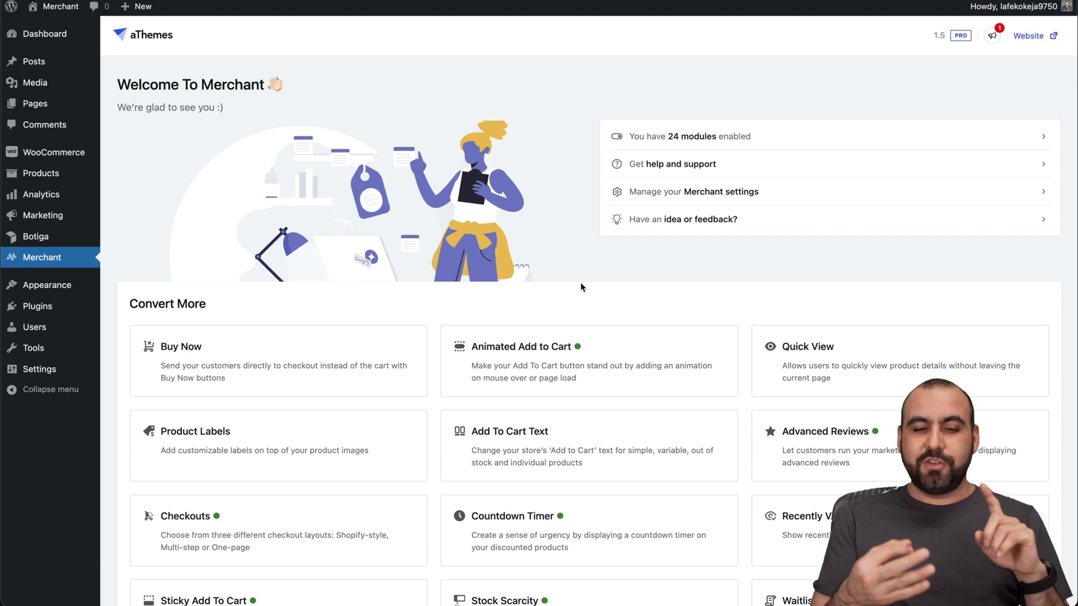
scroll(581, 282, "down", 5)
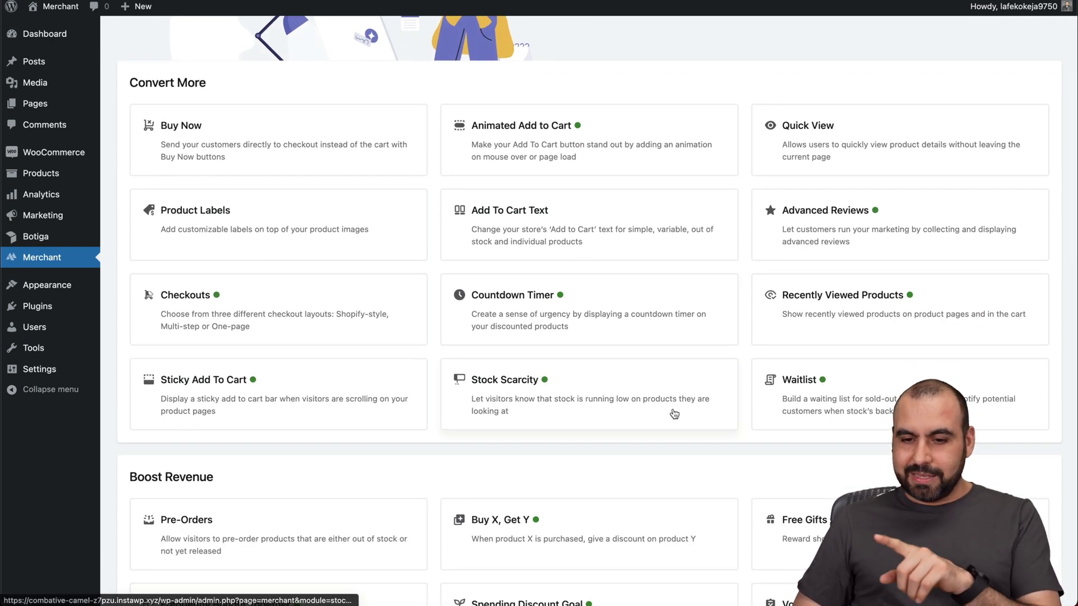
scroll(608, 470, "down", 4)
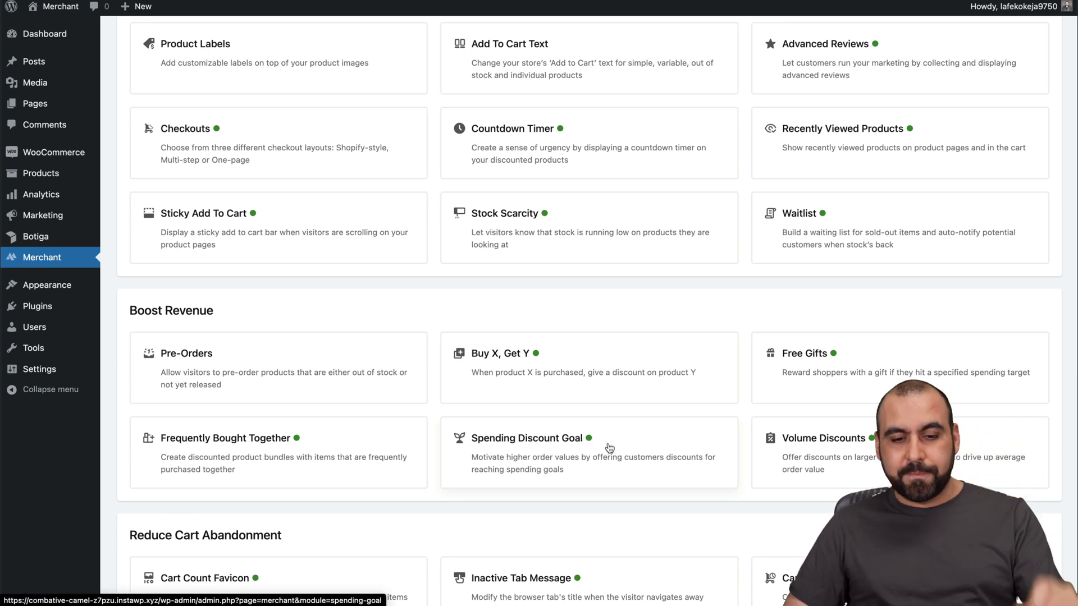
scroll(609, 447, "up", 1)
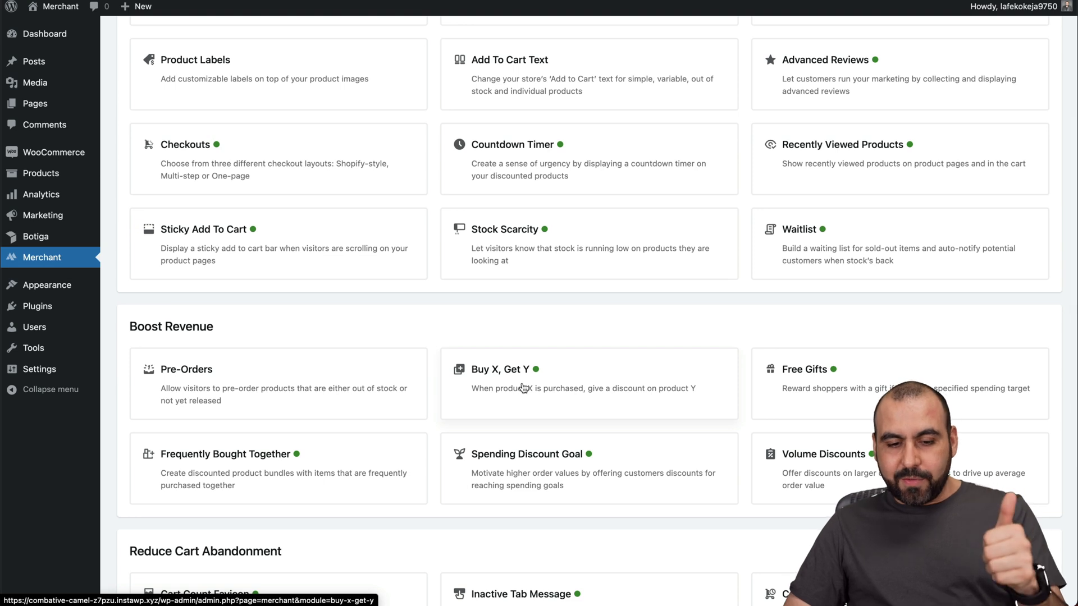
scroll(517, 455, "up", 4)
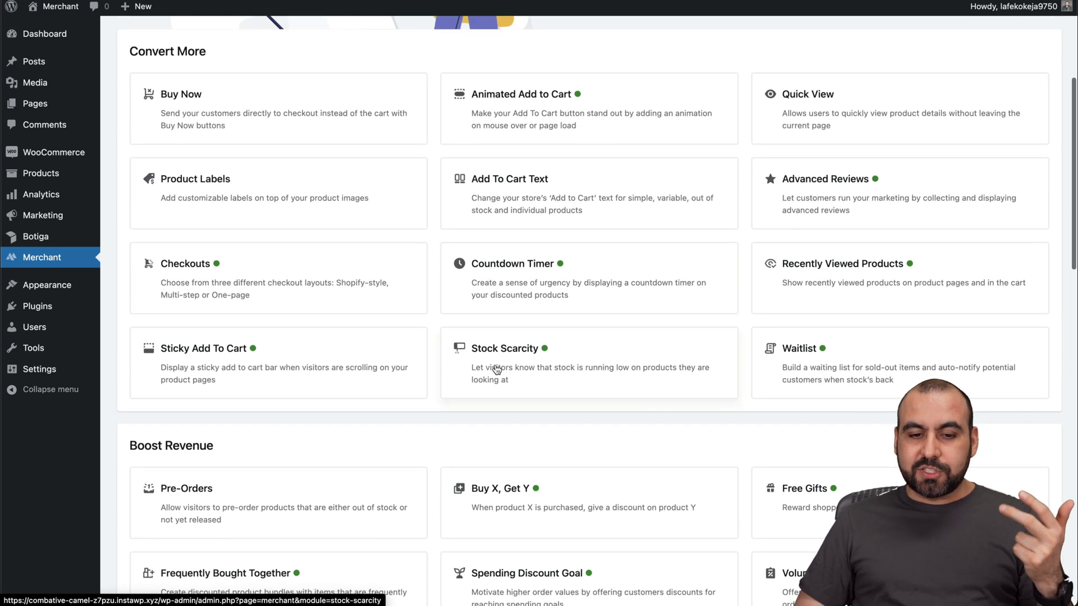